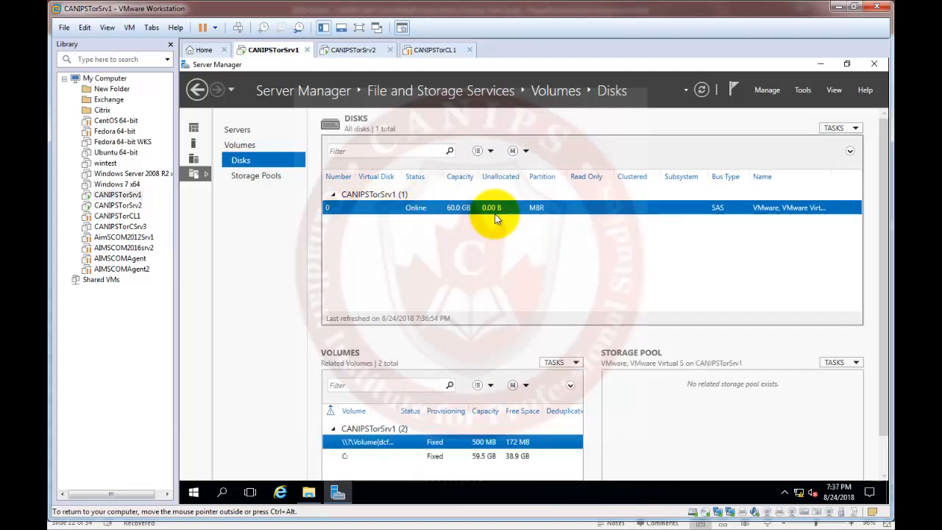
- Open Computer Management on the server and display Disk Management
left_click(794, 92)
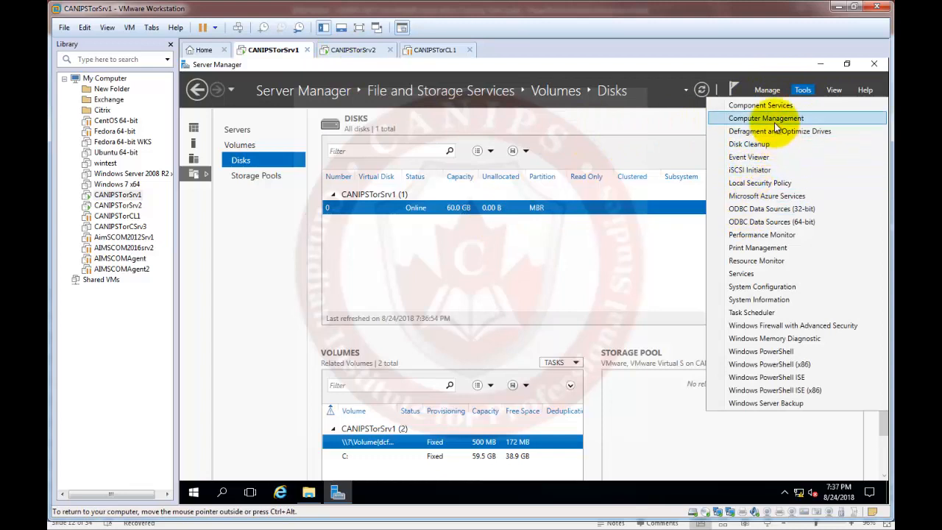
left_click(774, 120)
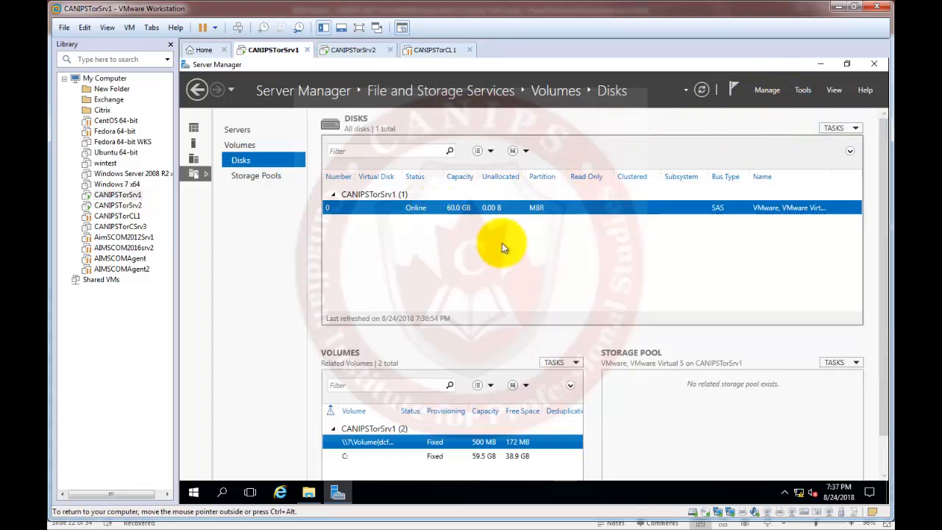
left_click(242, 221)
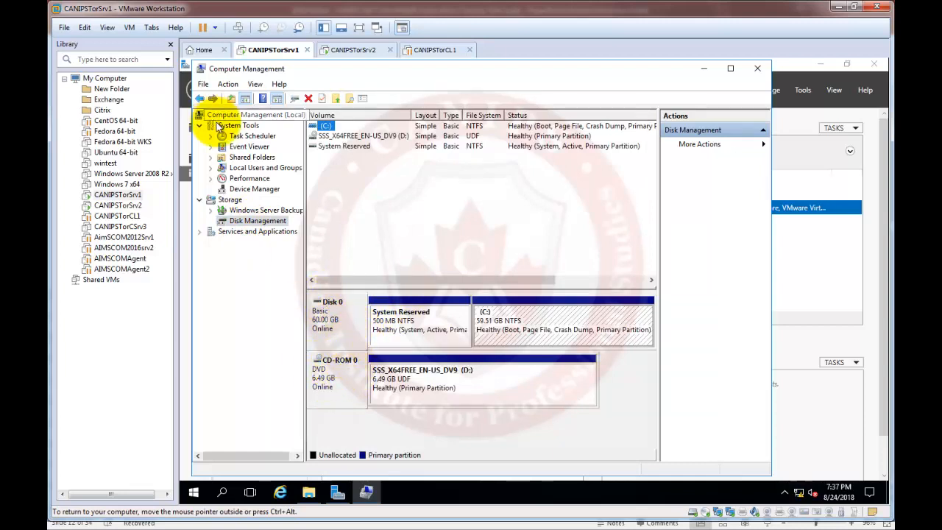
- Open the virtual machine settings of CANIPSTorSrv1
right_click(123, 197)
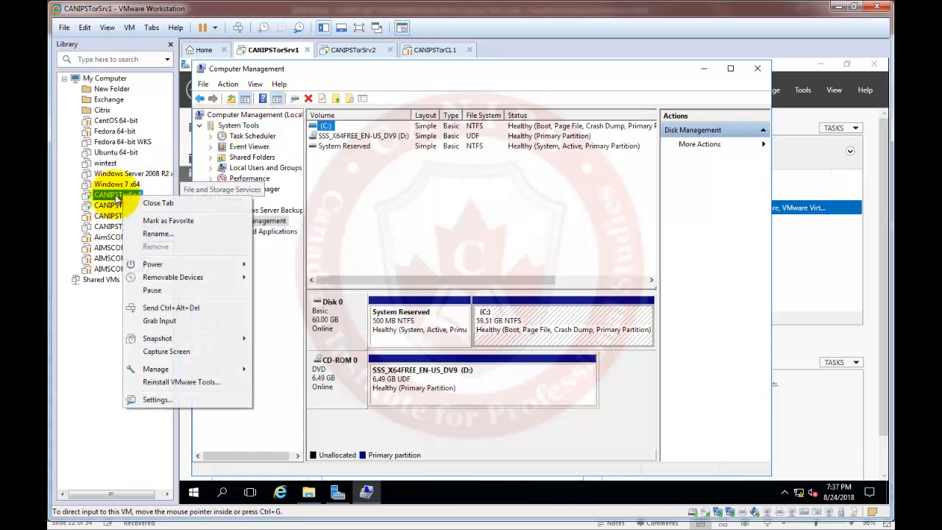
left_click(289, 57)
right_click(273, 51)
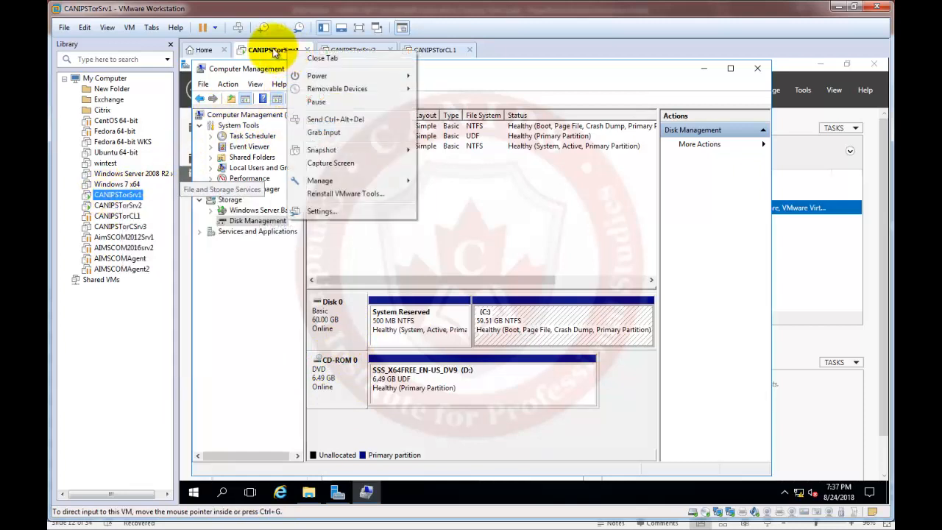
left_click(323, 210)
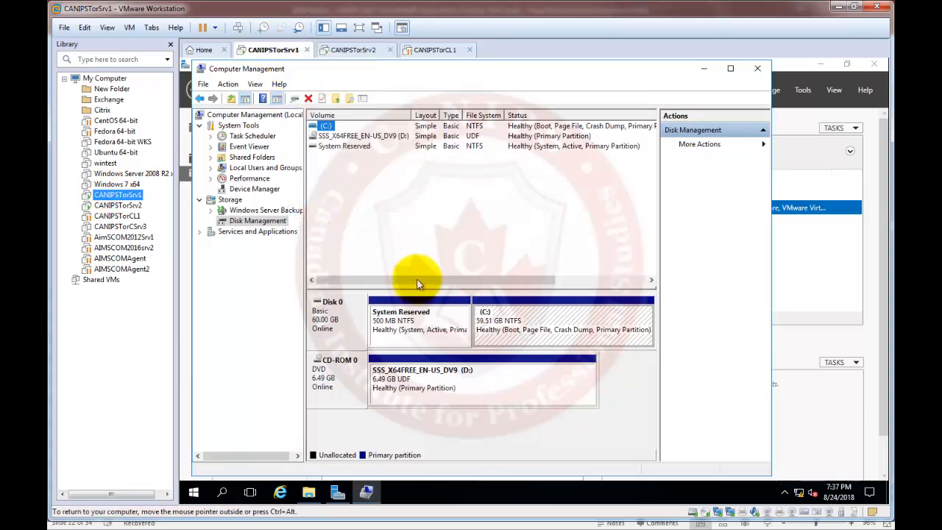
- Add a new 10 GB SCSI virtual hard disk to the machine, split into multiple files, with the default file name
left_click(397, 408)
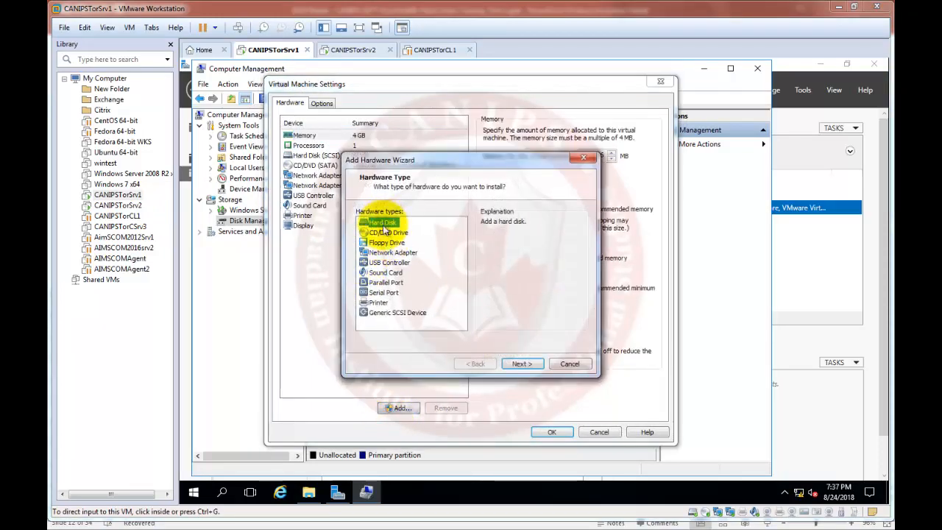
left_click(520, 363)
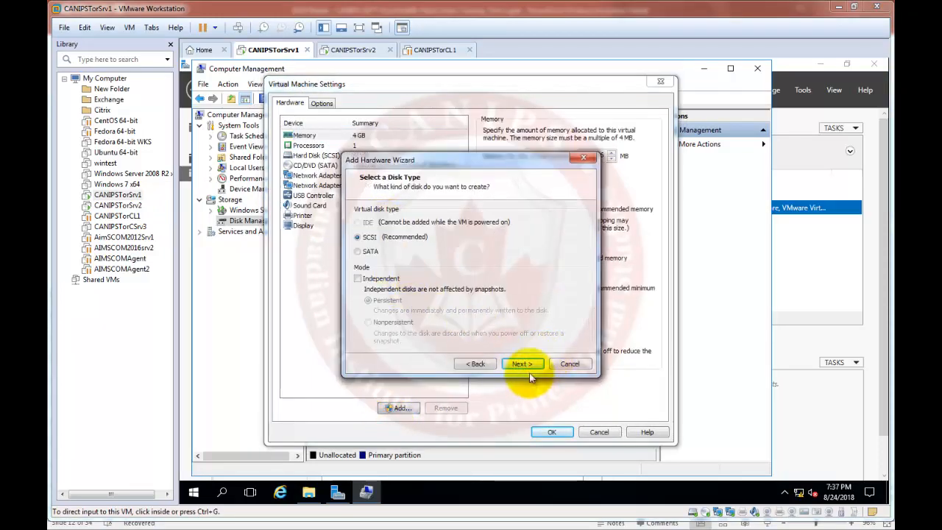
left_click(520, 364)
left_click(520, 365)
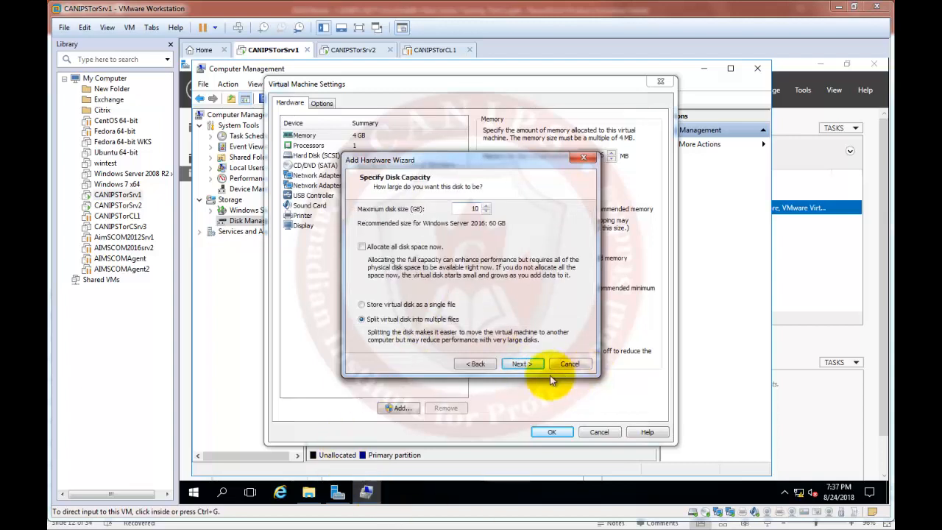
left_click(522, 364)
left_click(523, 363)
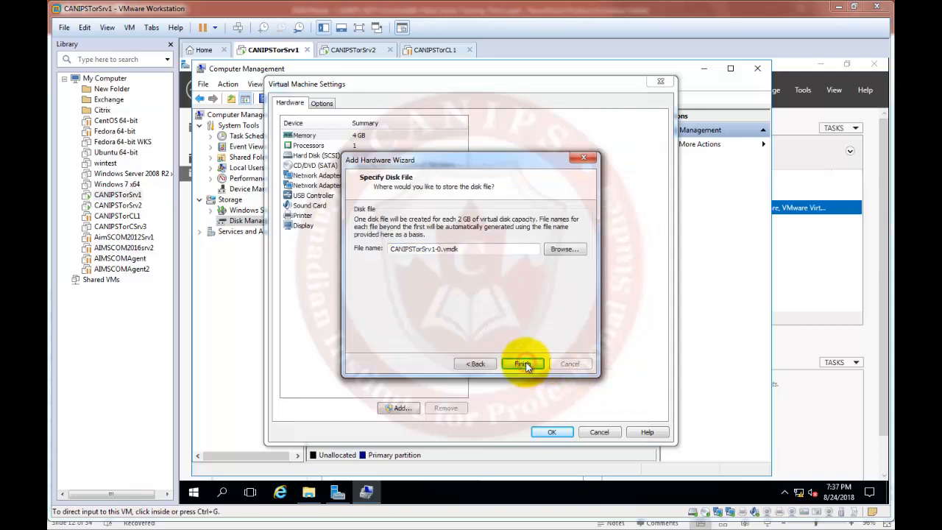
- Add a second new SCSI virtual hard disk of 15 GB, split into multiple files, with the default file name
left_click(400, 408)
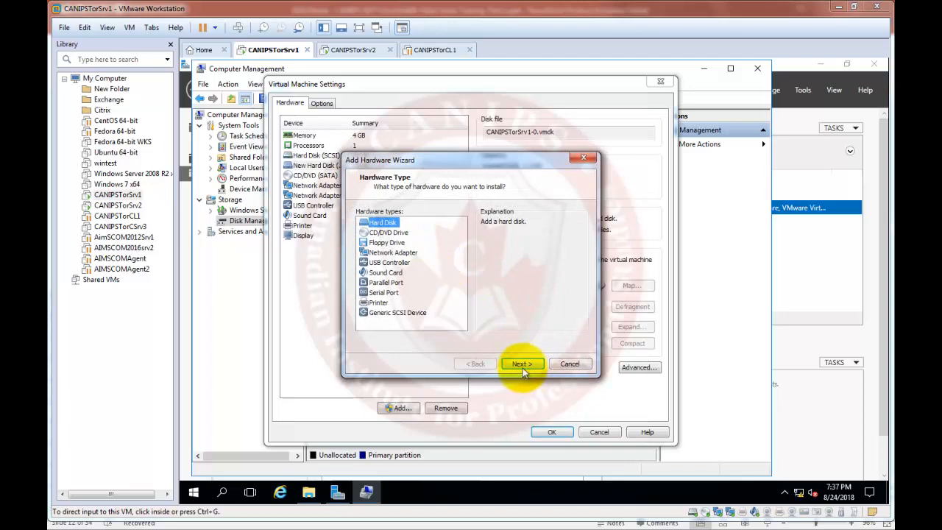
left_click(522, 365)
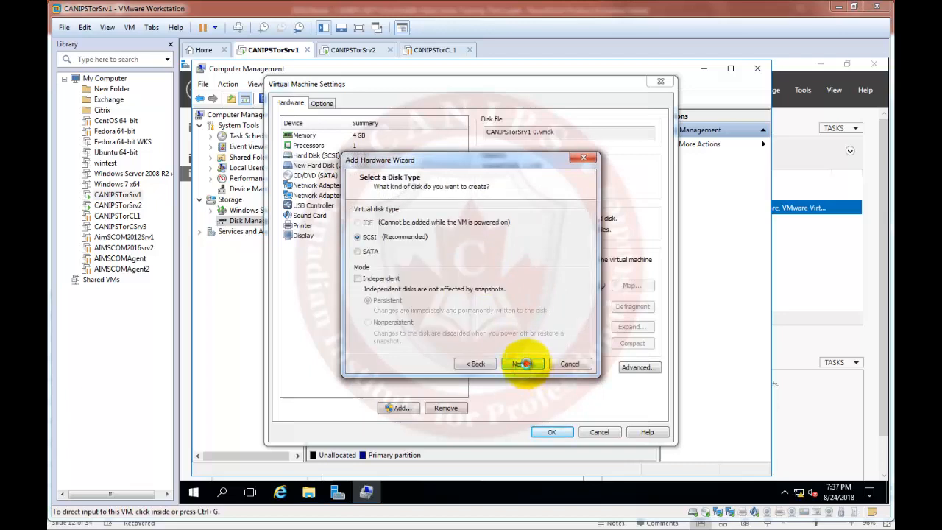
left_click(522, 363)
left_click(524, 365)
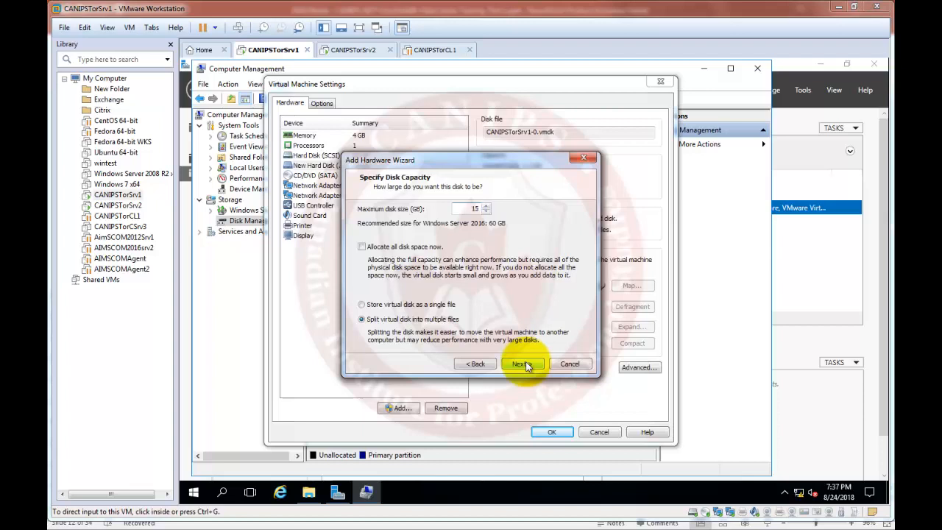
left_click(521, 365)
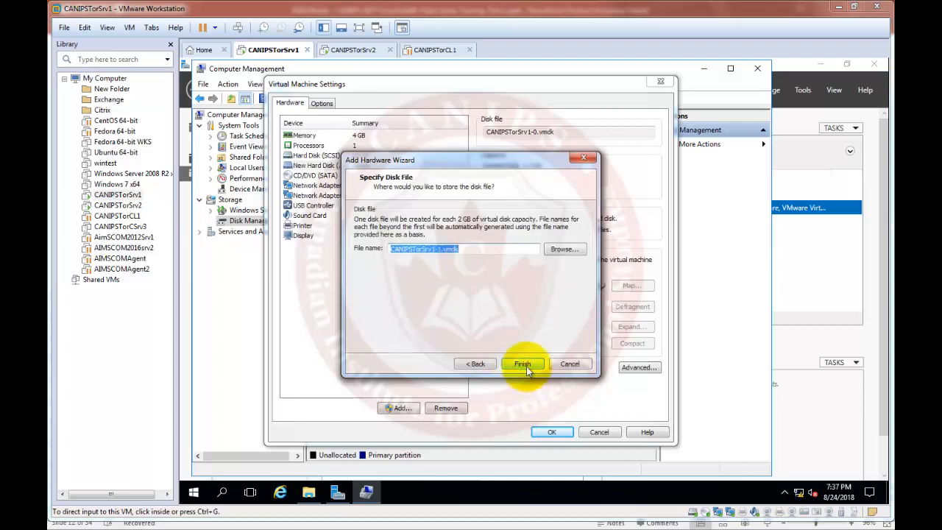
left_click(524, 365)
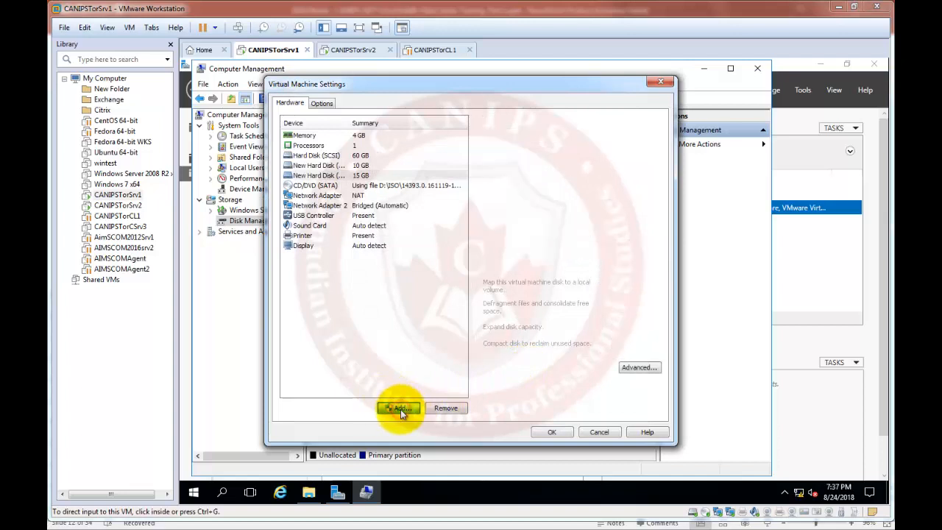
- Add a third new SCSI virtual hard disk with a maximum size of 20 GB, split into multiple files
left_click(400, 409)
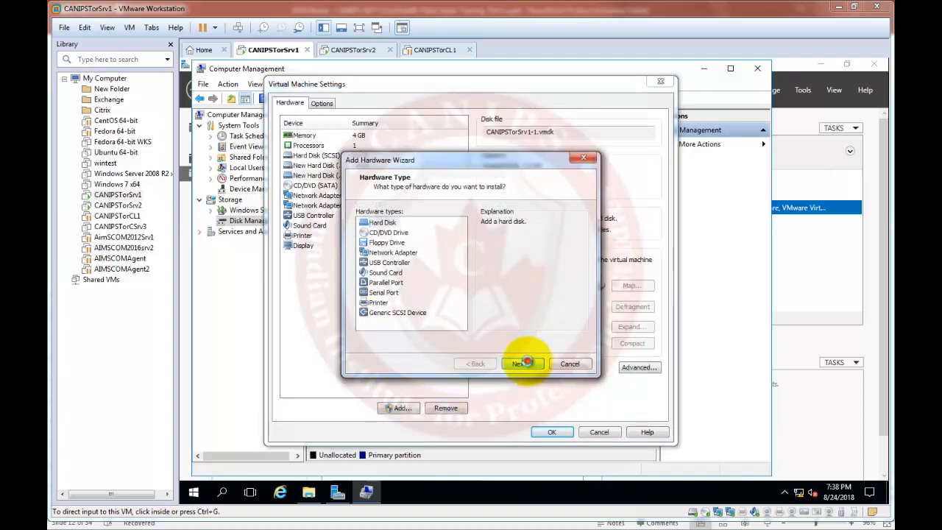
left_click(522, 364)
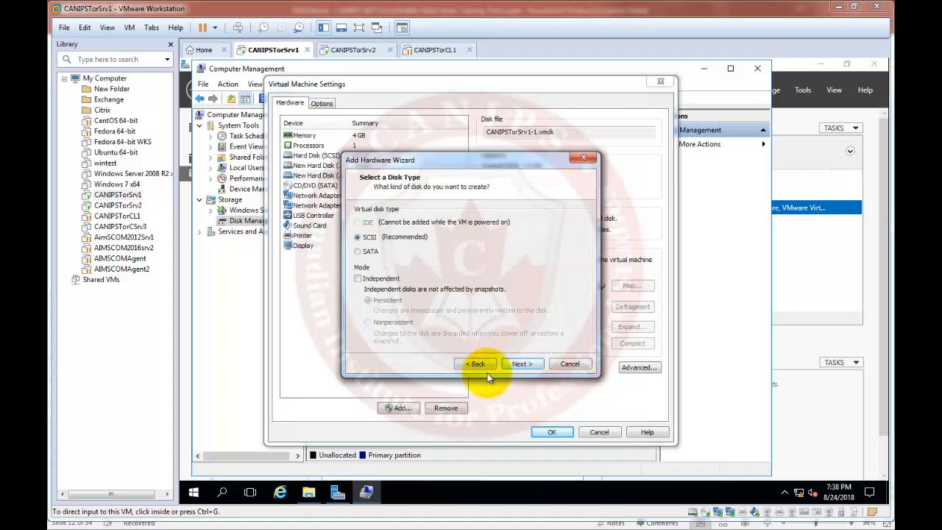
left_click(524, 364)
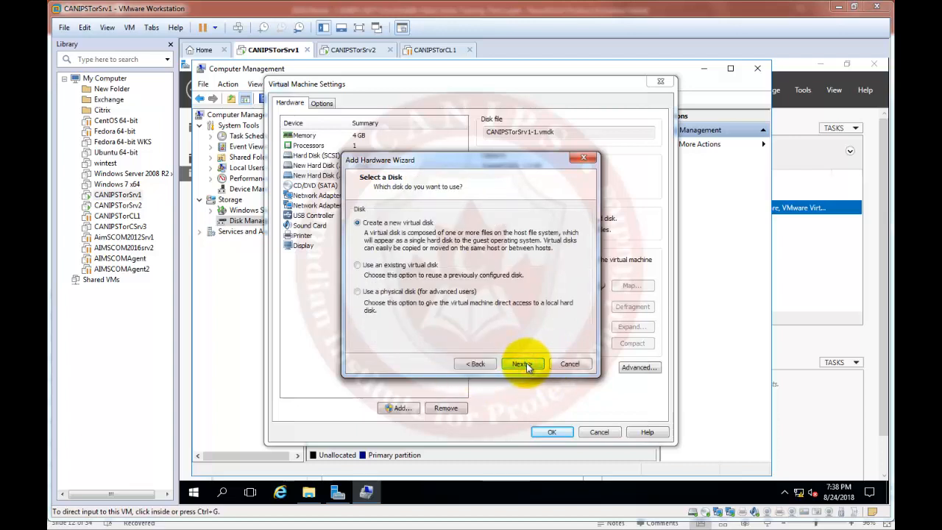
left_click(524, 364)
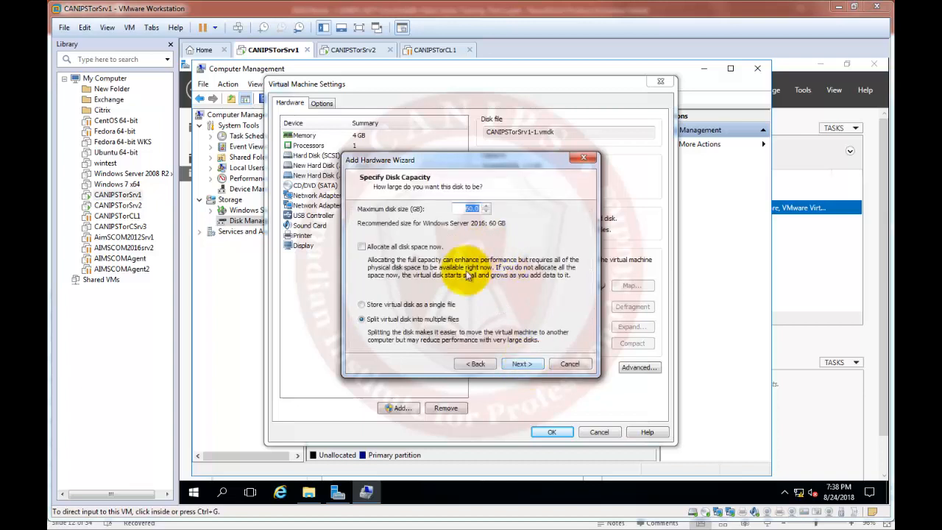
type("20")
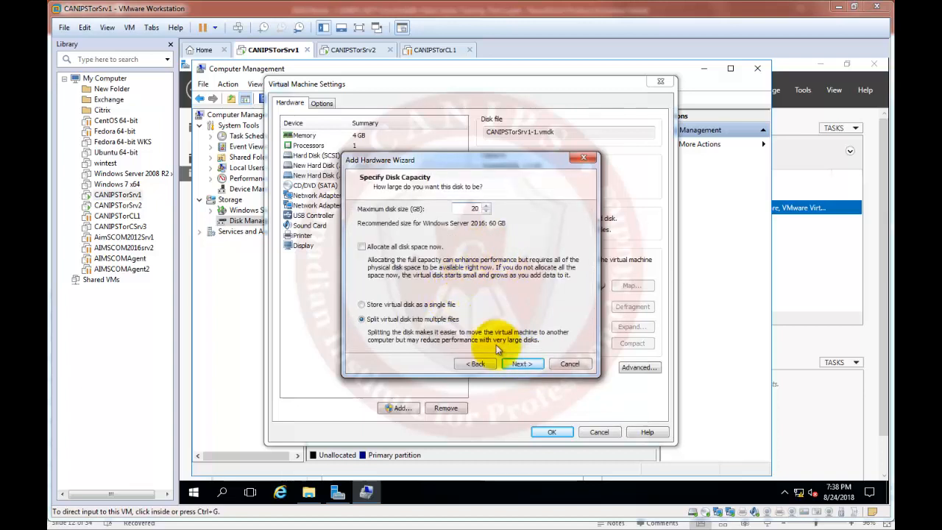
left_click(525, 365)
left_click(525, 366)
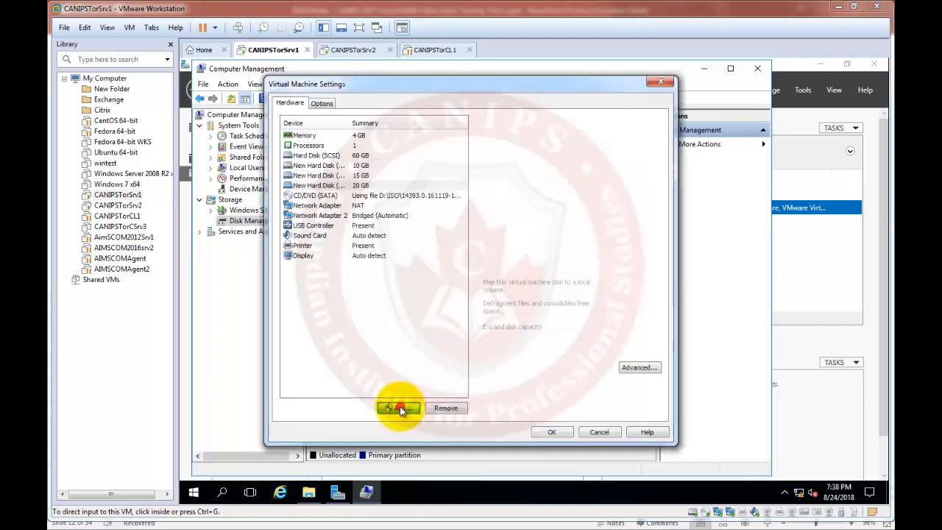
- Add a fourth new virtual hard disk of 25 GB, split into multiple files, and apply the virtual machine settings
left_click(522, 362)
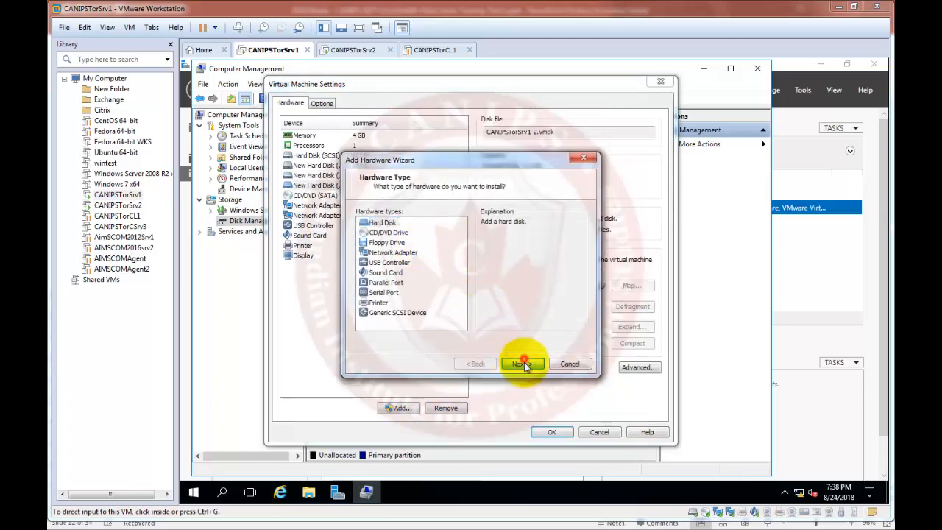
left_click(523, 363)
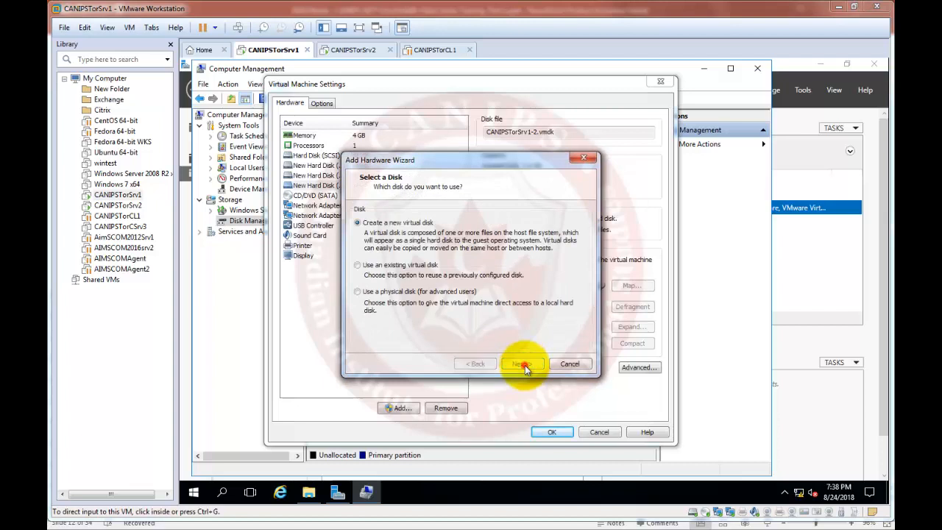
left_click(525, 365)
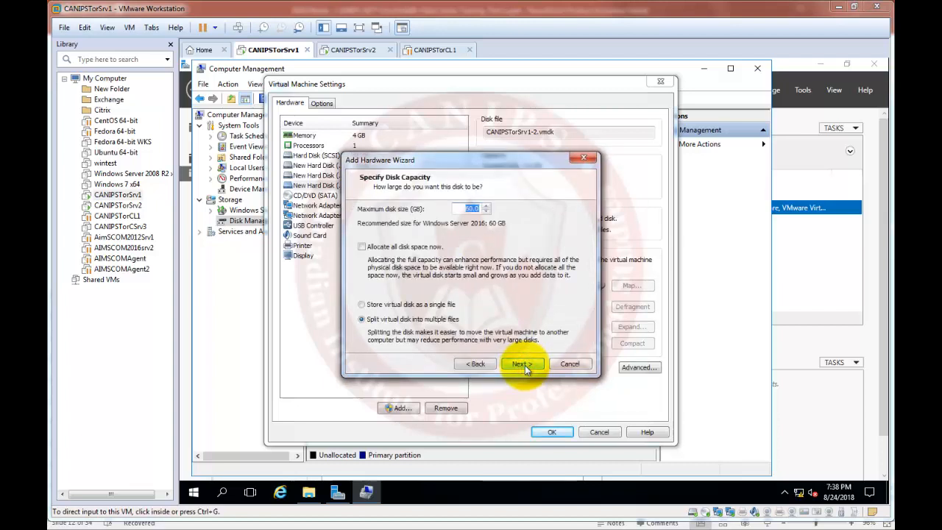
left_click(525, 364)
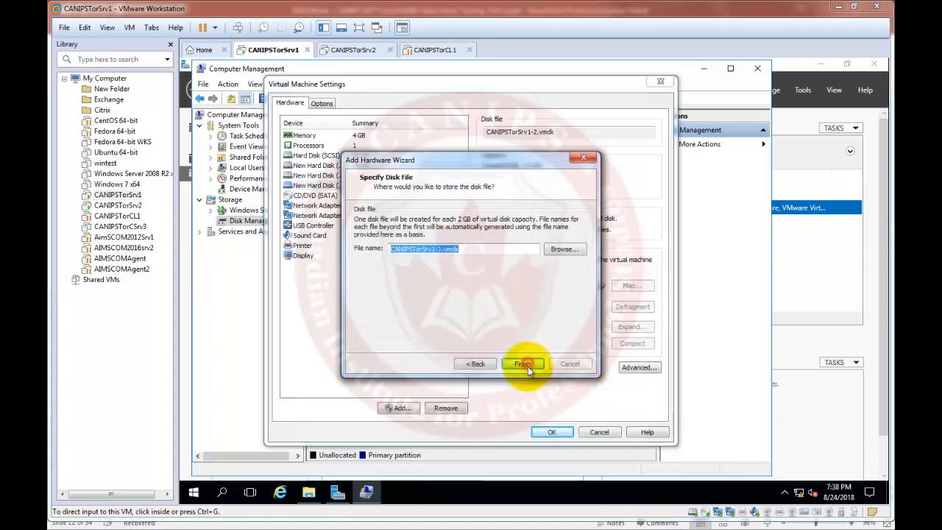
left_click(527, 365)
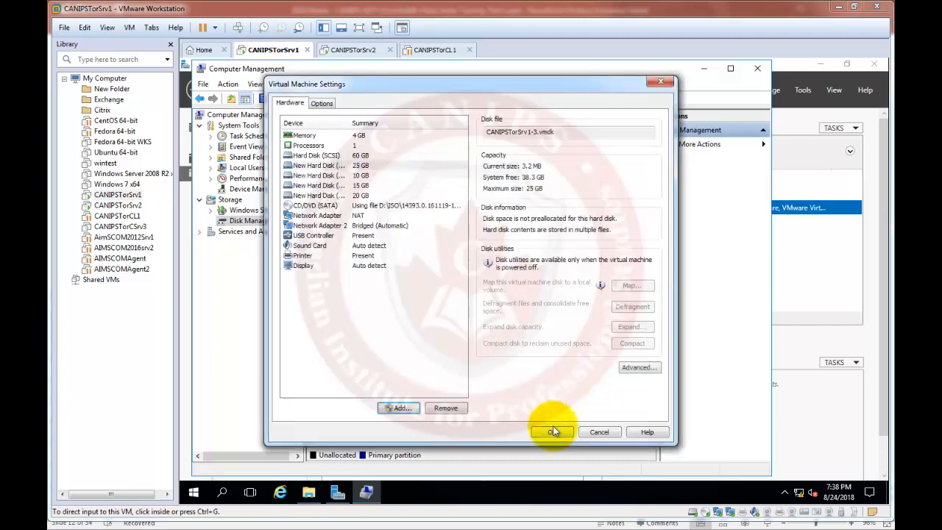
left_click(548, 432)
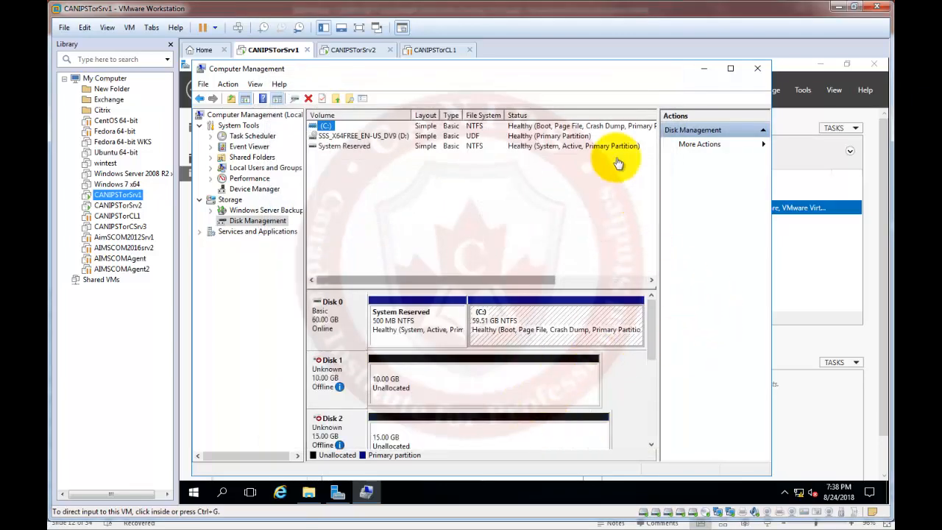
- Enlarge the graphical disk view in Disk Management and examine the size and status of the newly added disks
left_click(534, 74)
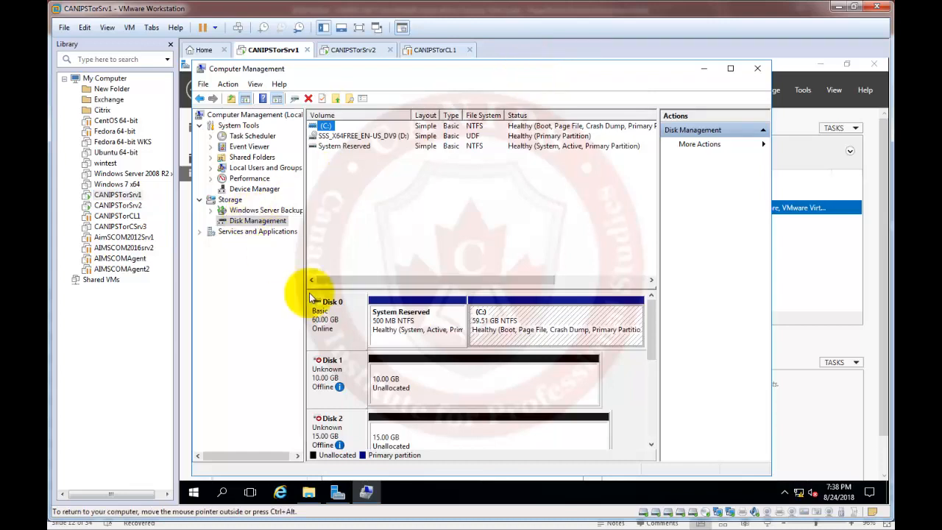
left_click_drag(602, 289, 609, 198)
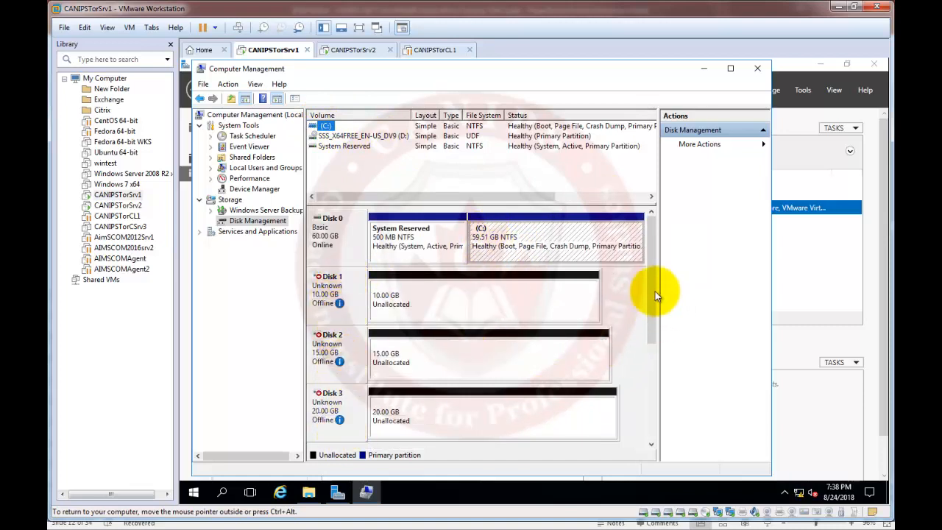
scroll(654, 334, "down", 3)
left_click_drag(654, 357, 657, 301)
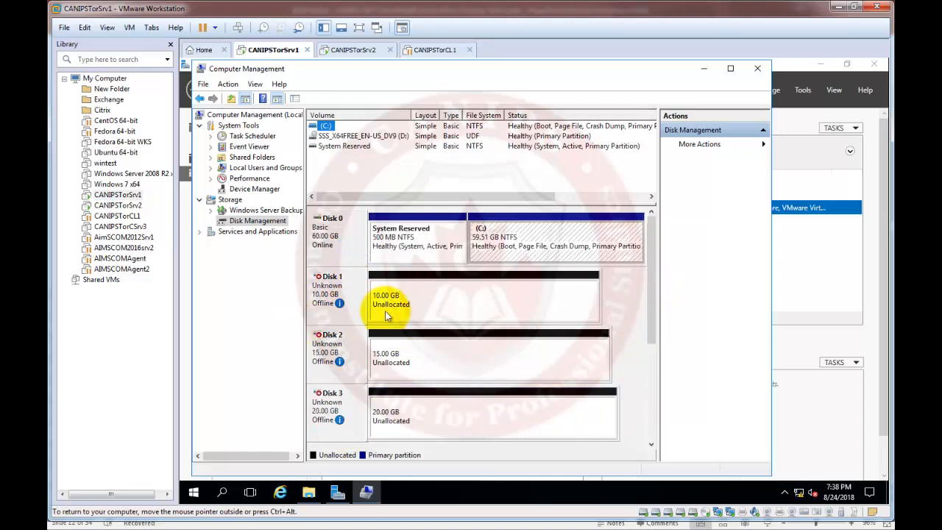
mouse_move(353, 294)
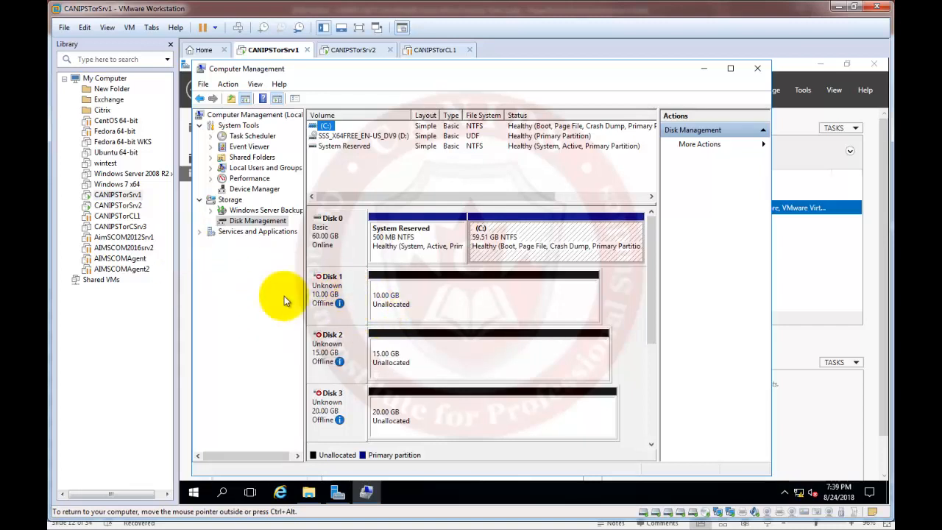
left_click(185, 272)
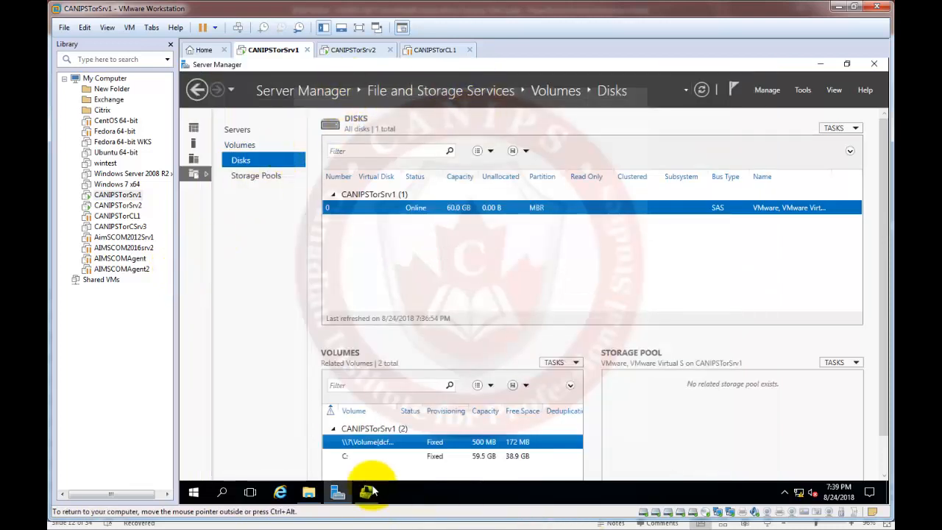
left_click(367, 491)
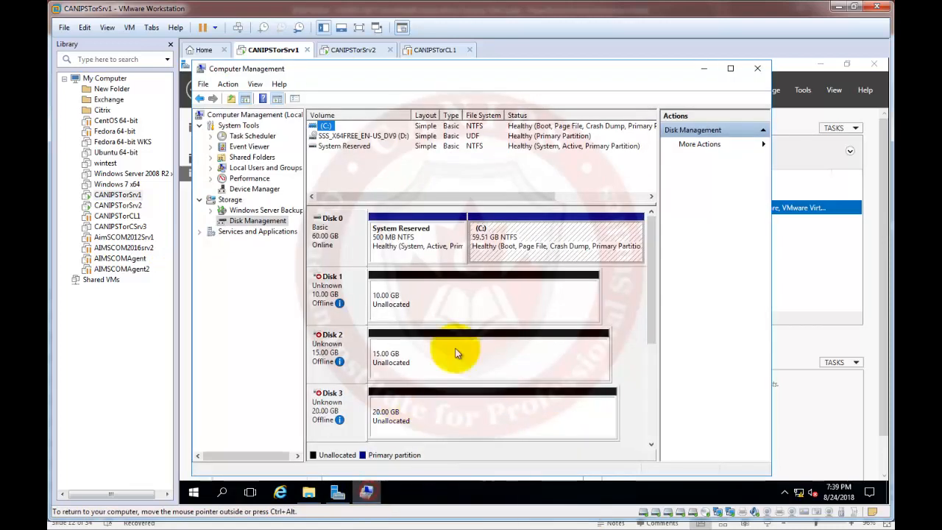
- Bring the 10 GB Disk 1 online and initialize it with the MBR partition style
right_click(348, 297)
left_click(383, 306)
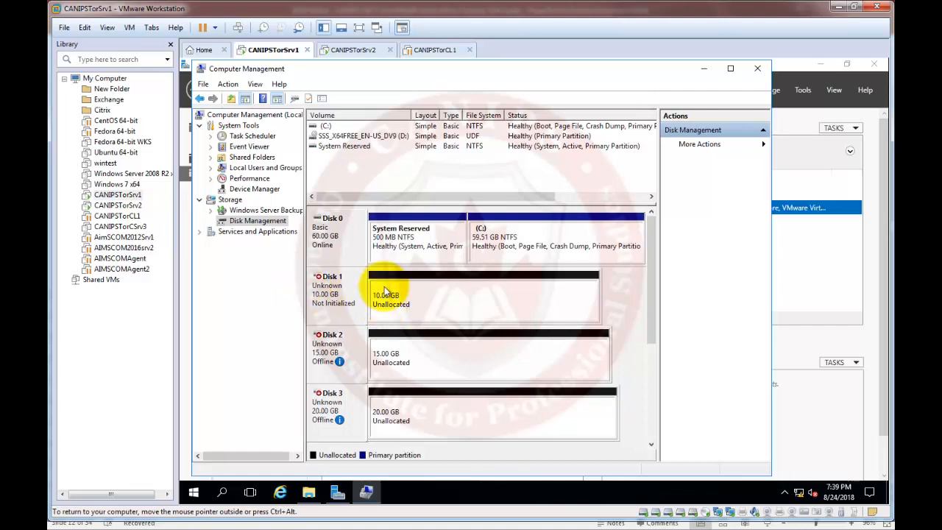
right_click(341, 294)
left_click(390, 297)
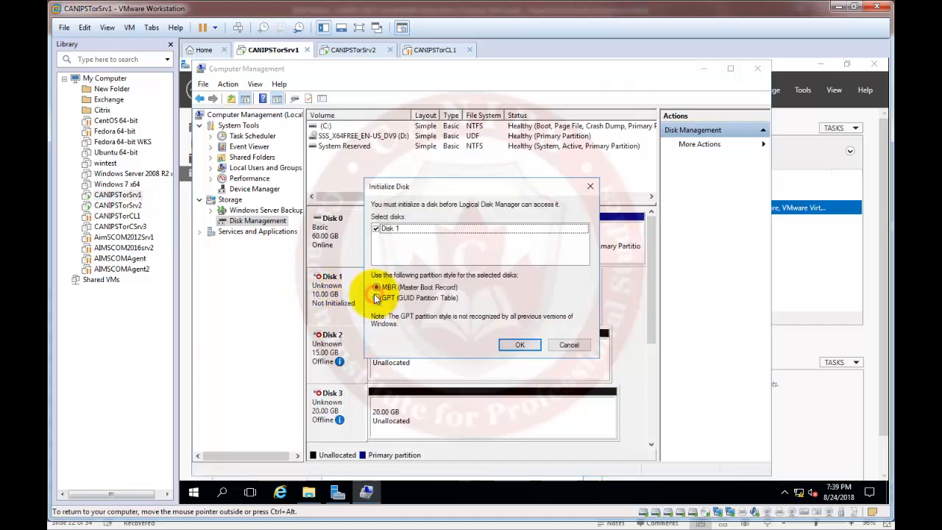
left_click(521, 345)
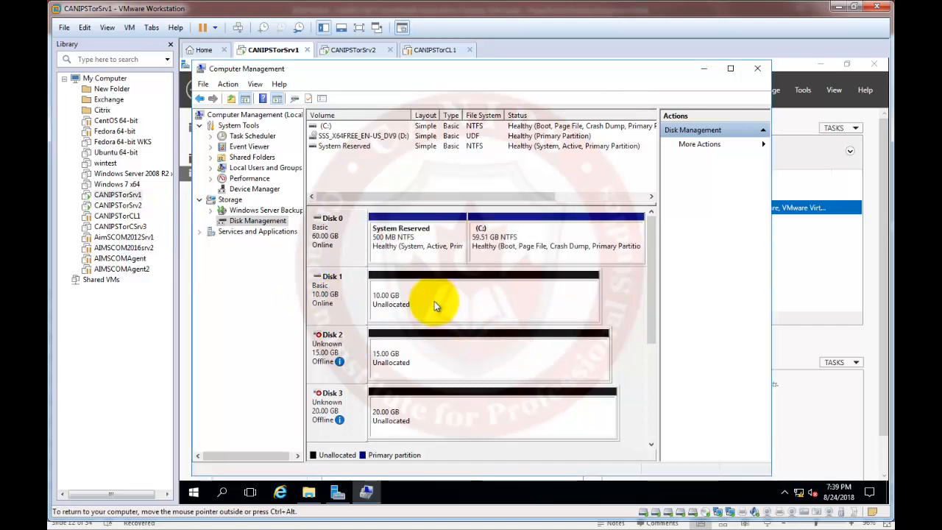
- Create a full-size simple volume on Disk 1 with drive letter E, quick-formatted as NTFS and labelled Simple
right_click(436, 303)
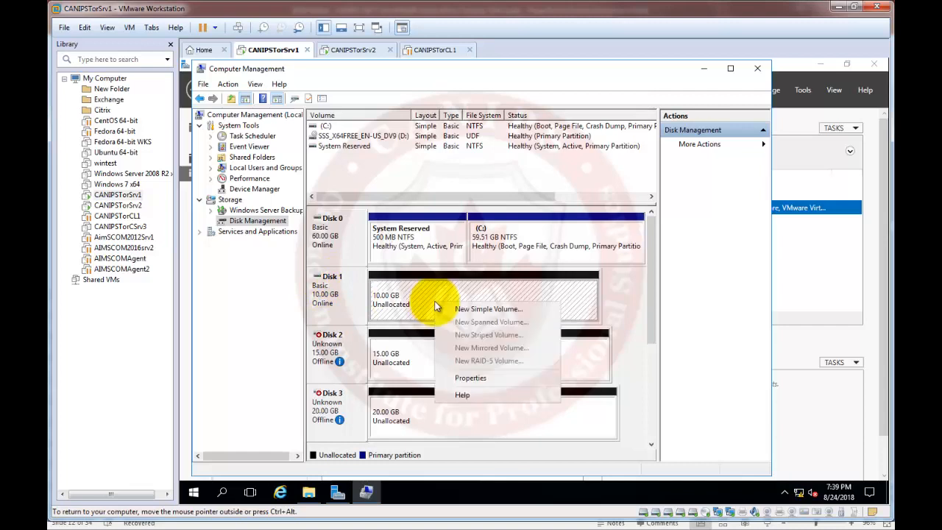
left_click(495, 309)
left_click(535, 337)
left_click(535, 337)
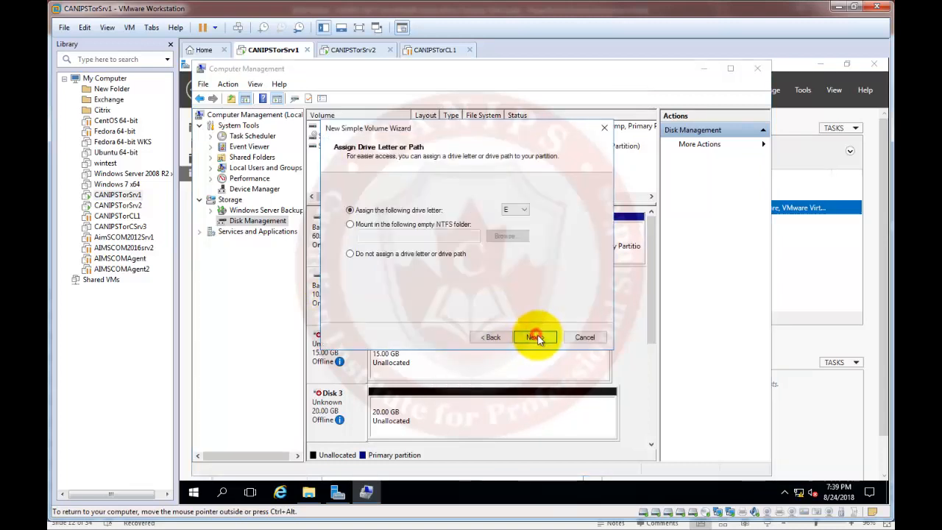
left_click(535, 337)
left_click(535, 337)
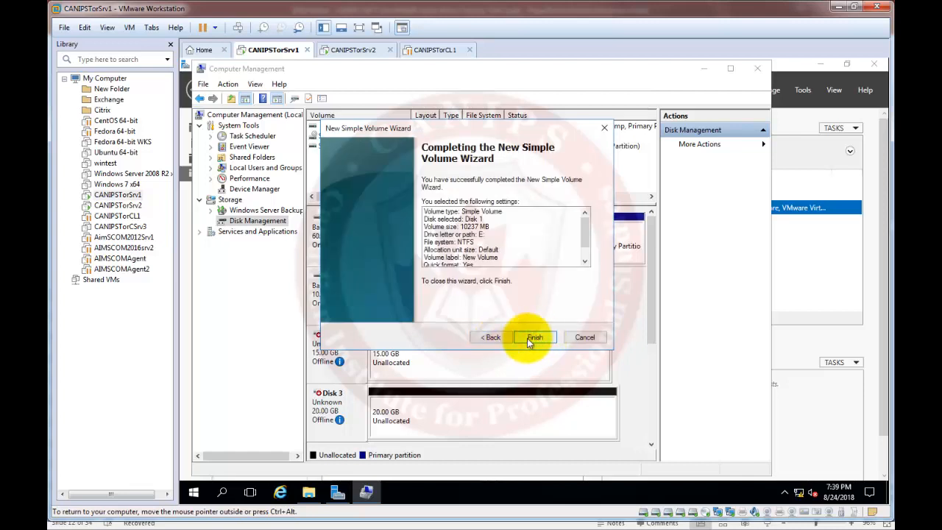
left_click(490, 337)
left_click_drag(496, 267, 333, 259)
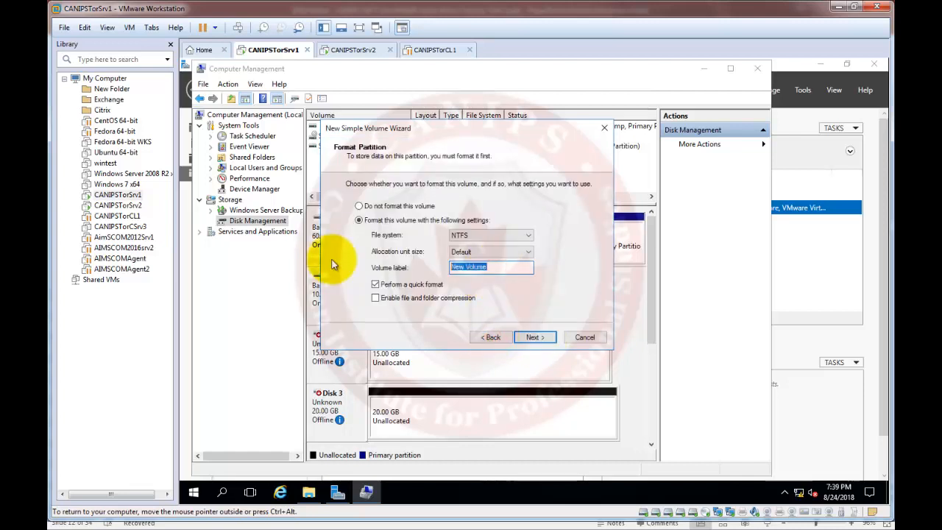
type("Simple")
left_click(532, 338)
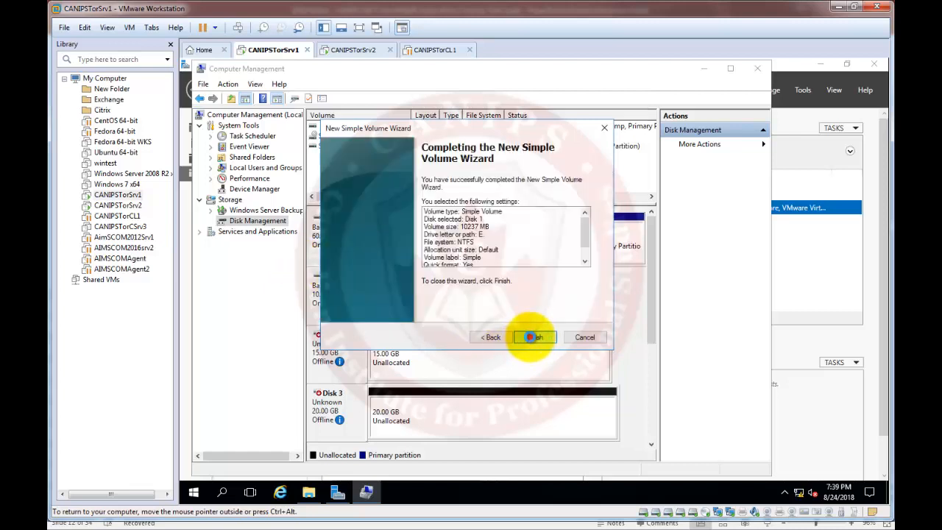
left_click(529, 337)
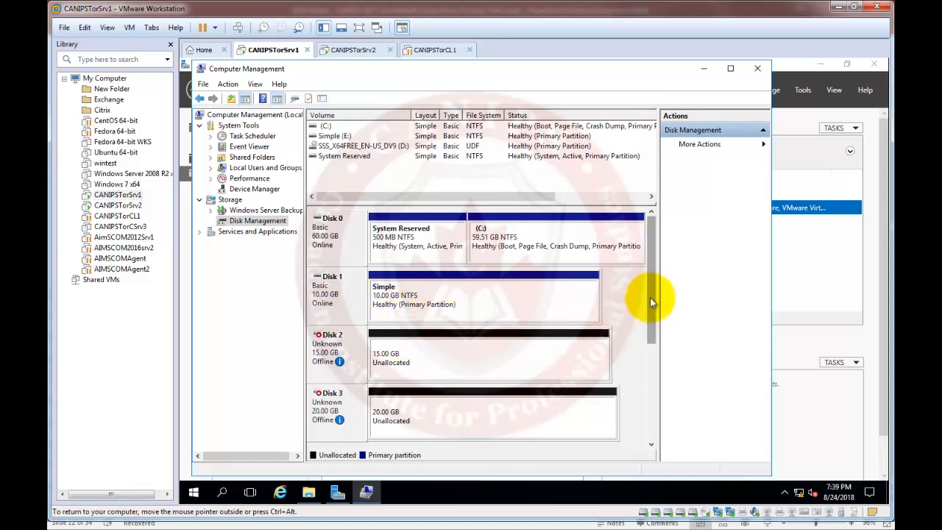
- Bring Disk 2 online and initialize it as MBR, checking which volume types its unallocated space offers
left_click_drag(651, 299, 658, 327)
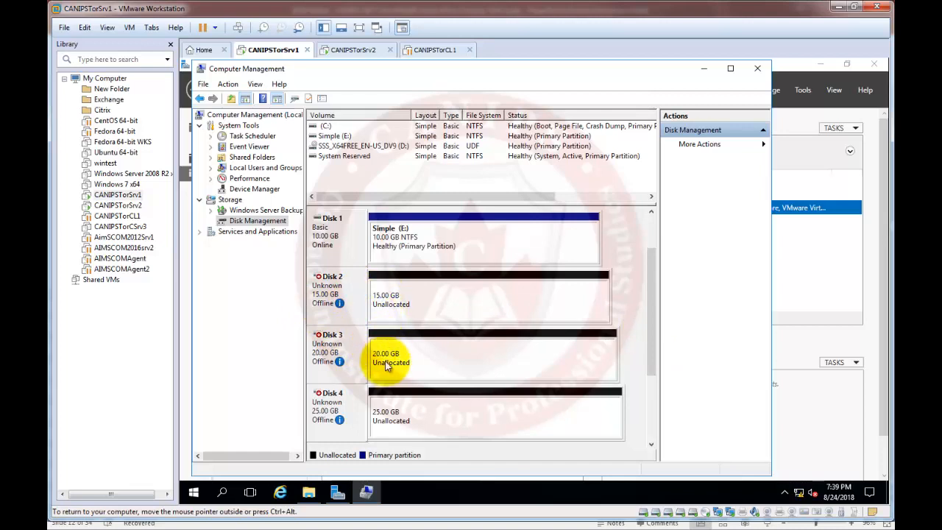
right_click(359, 294)
left_click(388, 295)
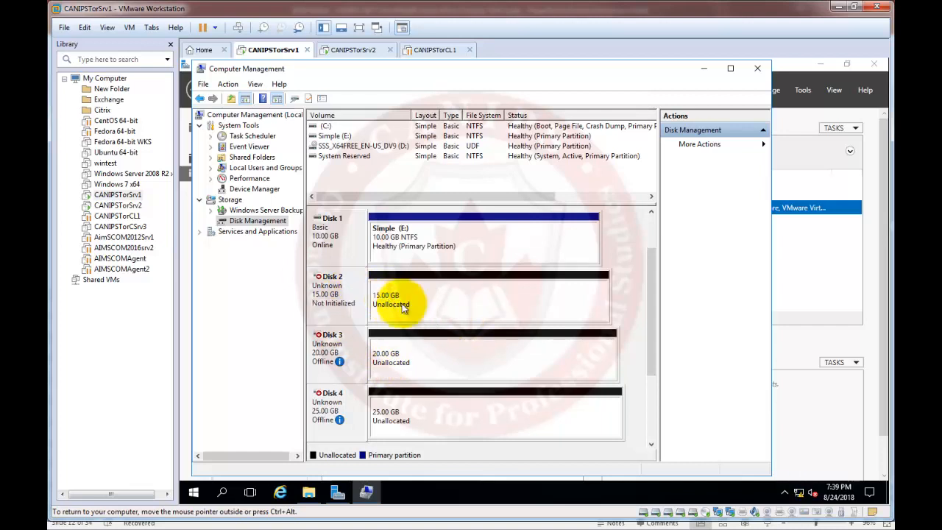
right_click(355, 293)
left_click(387, 298)
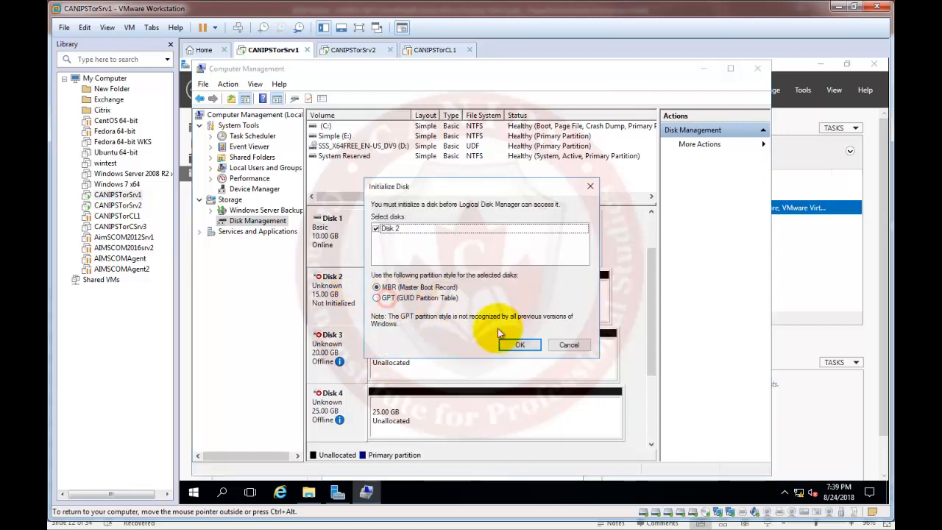
left_click(518, 343)
left_click(460, 305)
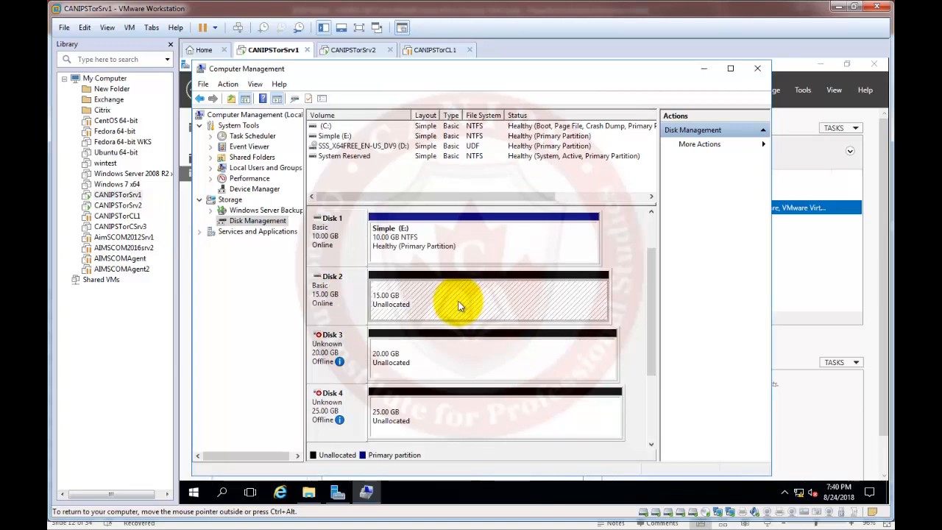
right_click(459, 305)
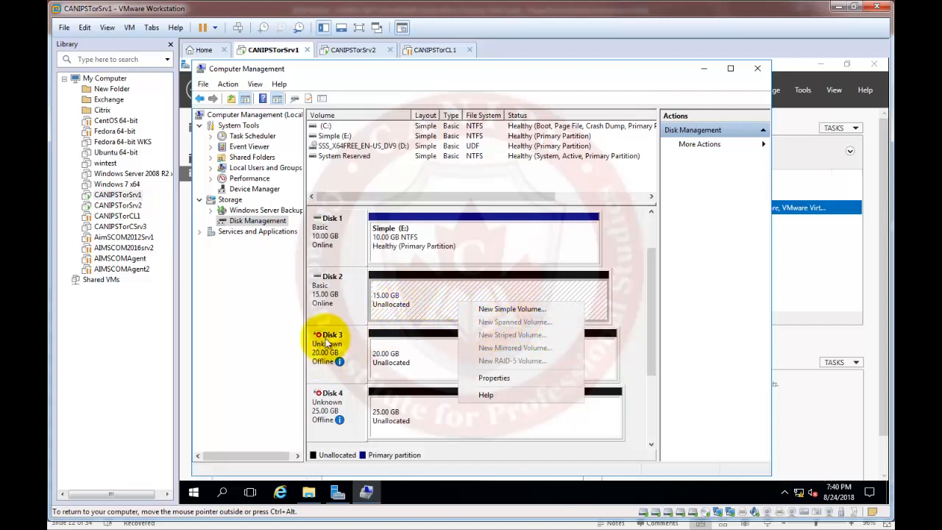
left_click(353, 304)
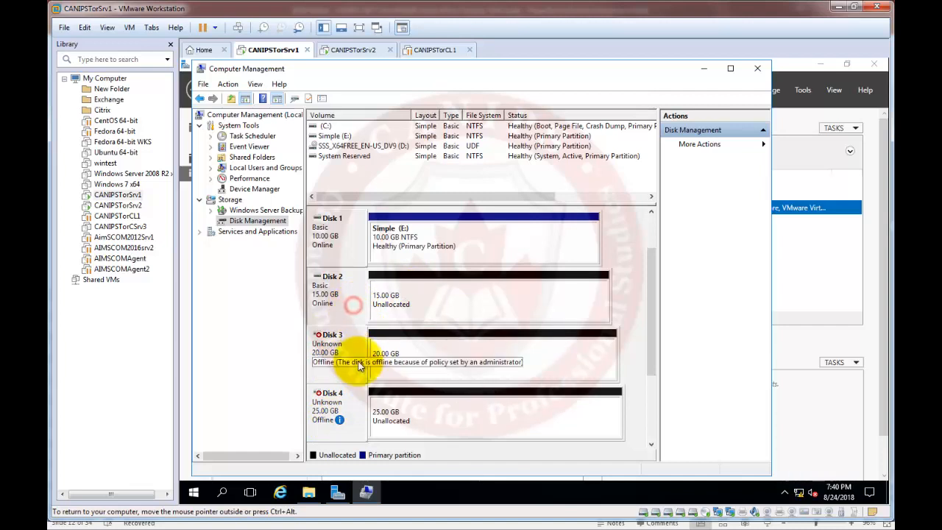
- Bring the 20 GB Disk 3 online and initialize it with the MBR partition style
right_click(357, 360)
left_click(383, 360)
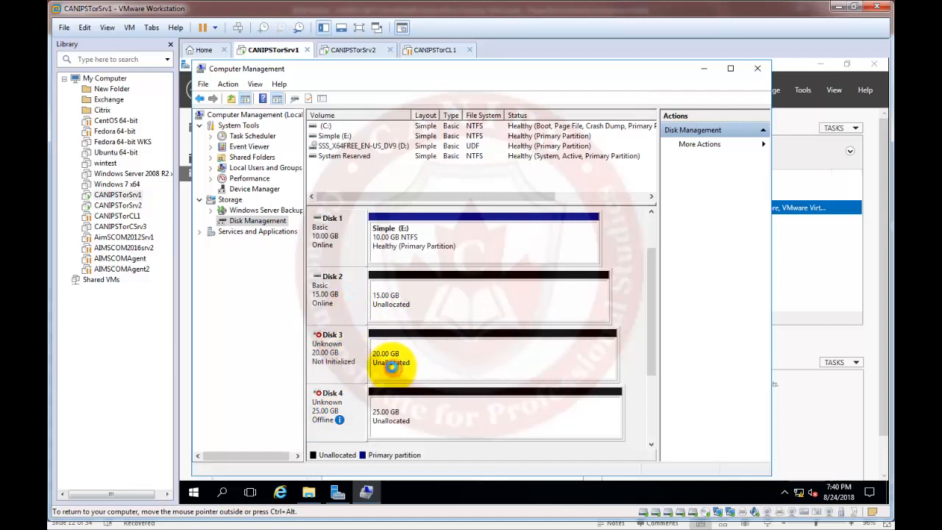
right_click(356, 348)
left_click(388, 354)
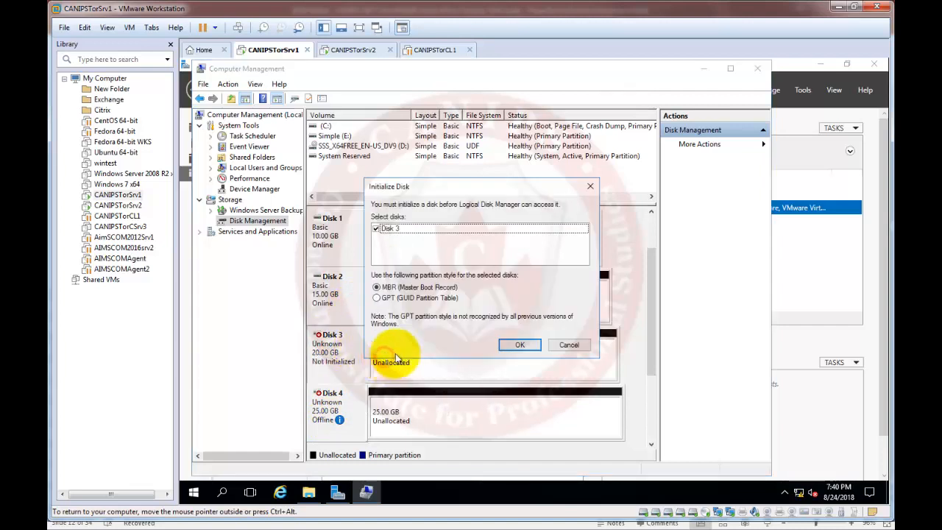
left_click(522, 345)
- Set up a new spanned volume using all the space on Disk 2 and Disk 3, with drive letter F
right_click(467, 308)
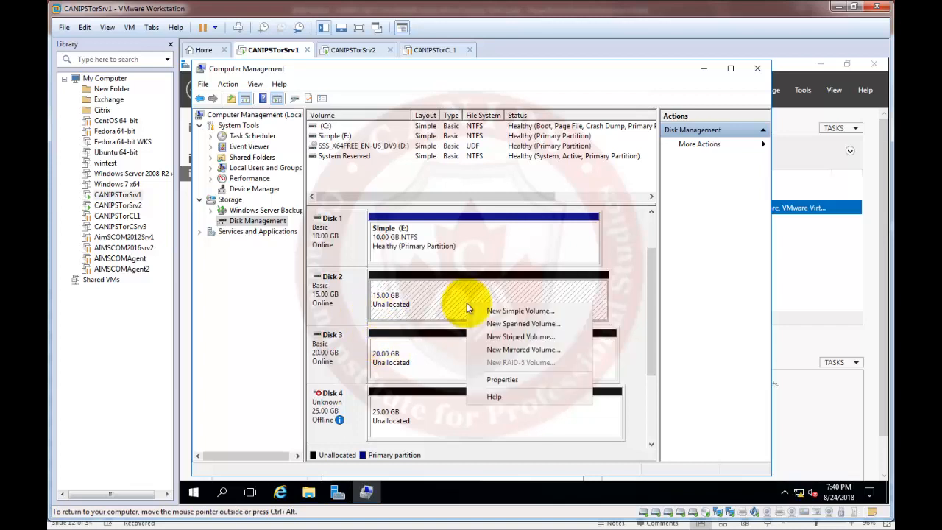
left_click(507, 323)
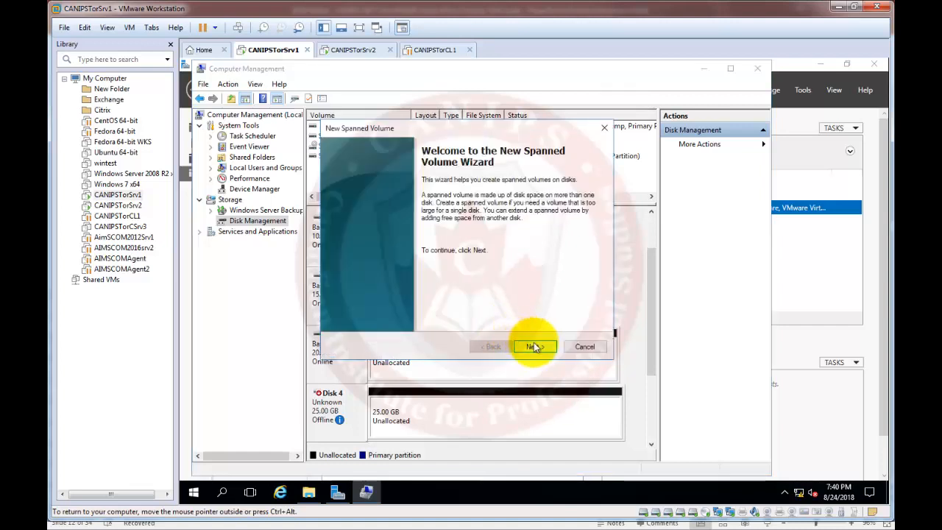
left_click(532, 344)
left_click(383, 220)
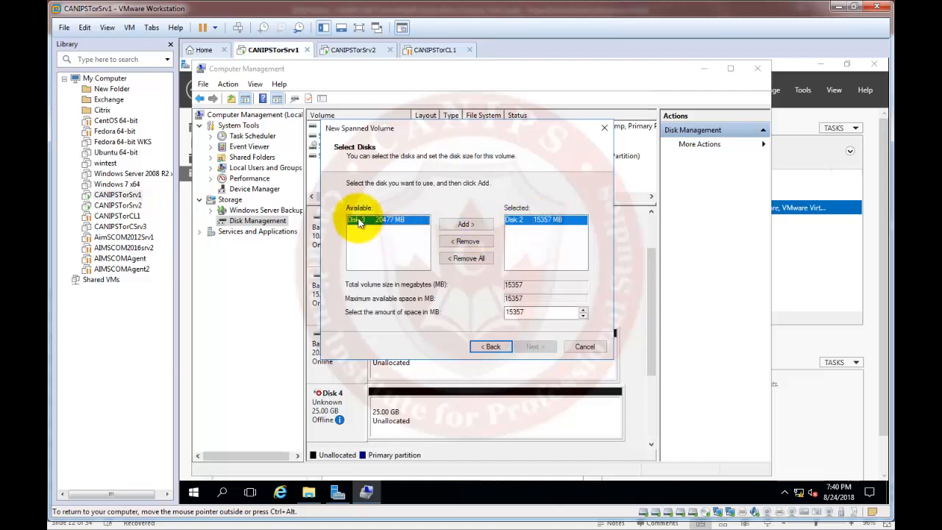
left_click(476, 225)
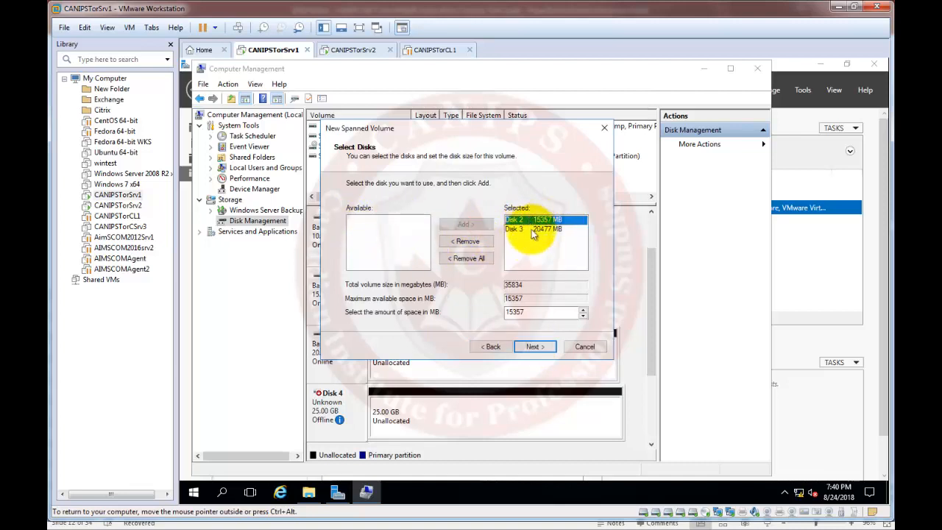
left_click(543, 347)
left_click(545, 347)
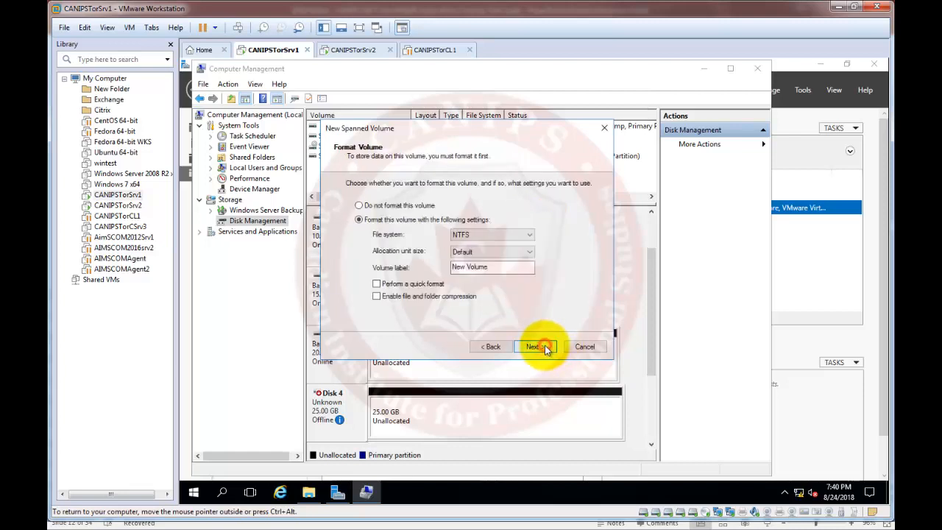
- Label the spanned volume Spanned, enable quick format with NTFS, and create it, accepting the conversion to dynamic disks
left_click_drag(502, 264, 397, 269)
left_click(499, 267)
type("Spanned")
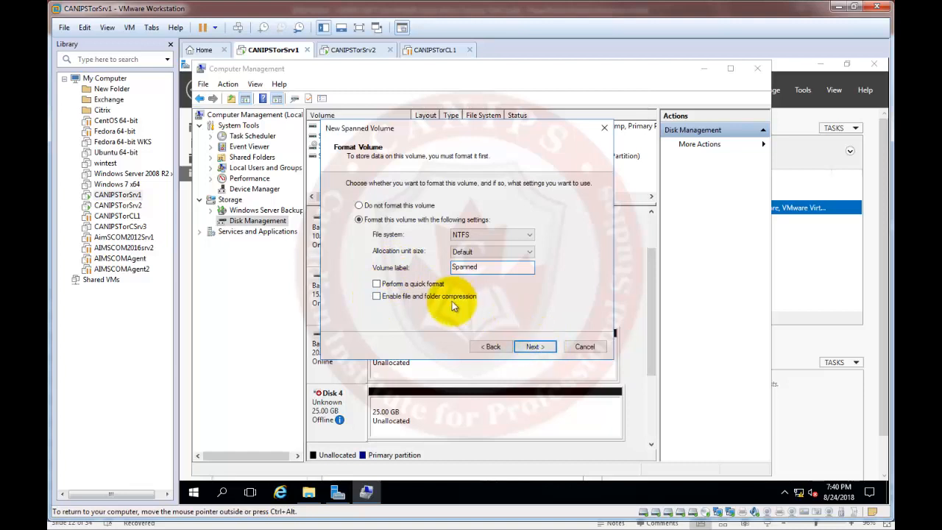
left_click(376, 283)
left_click(532, 346)
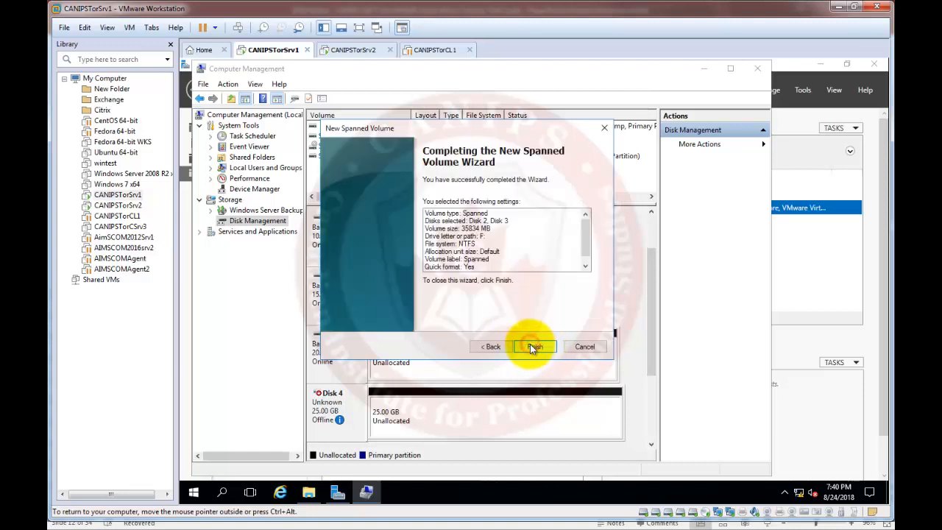
left_click(529, 344)
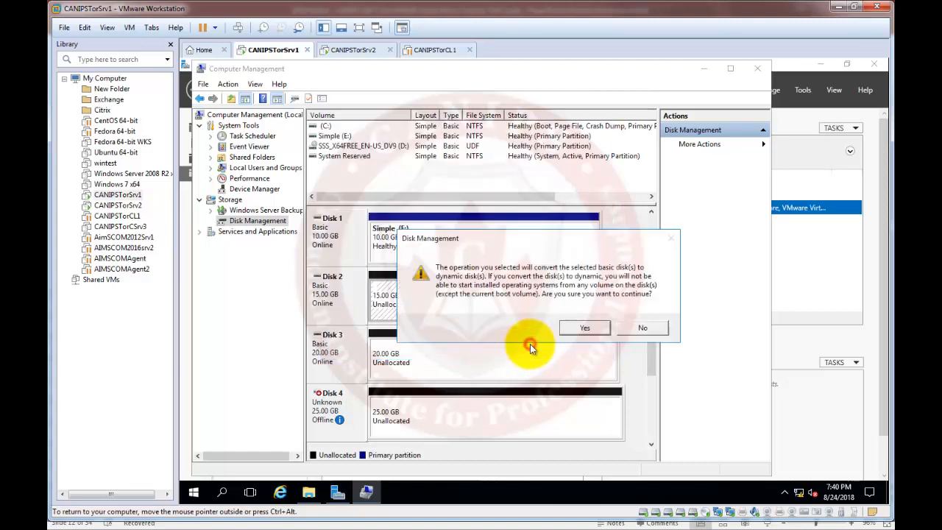
left_click(589, 328)
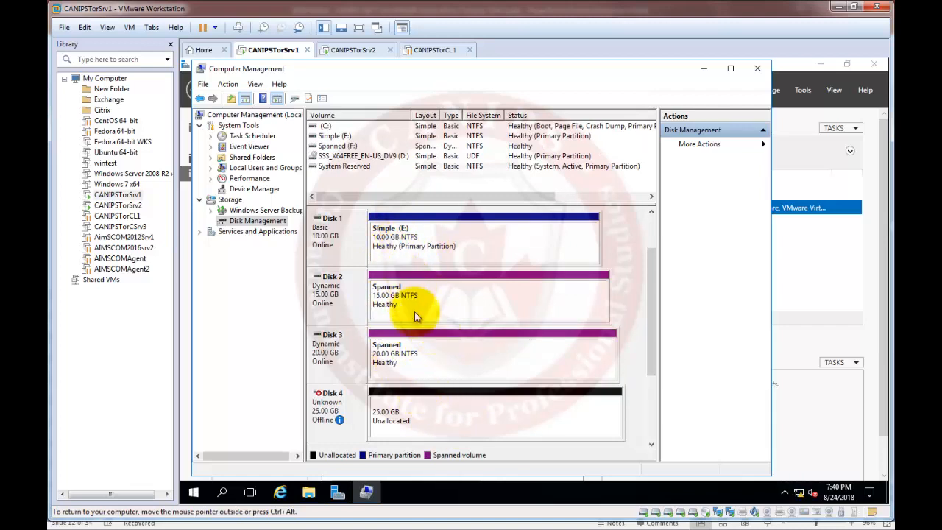
- Check the Simple and Spanned drives under This PC in File Explorer, and return to Disk Management to view Disk 4
left_click(309, 492)
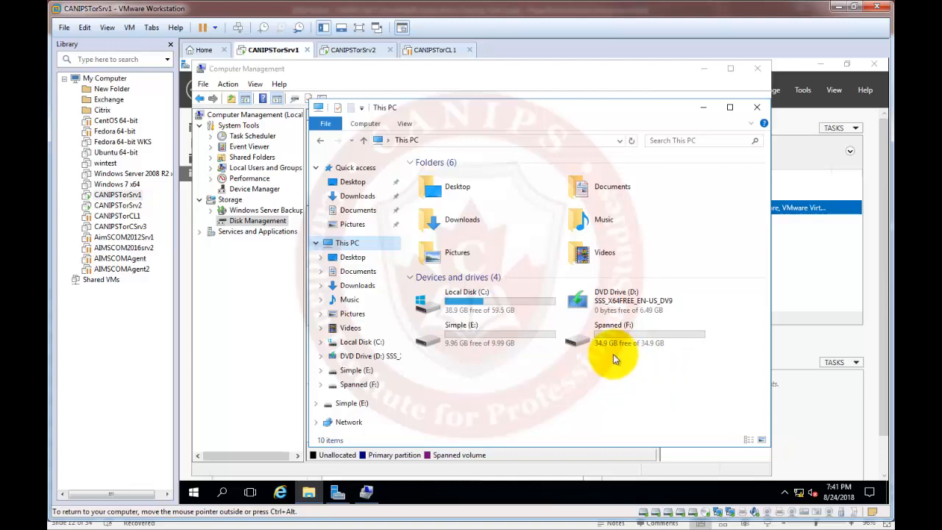
left_click(239, 338)
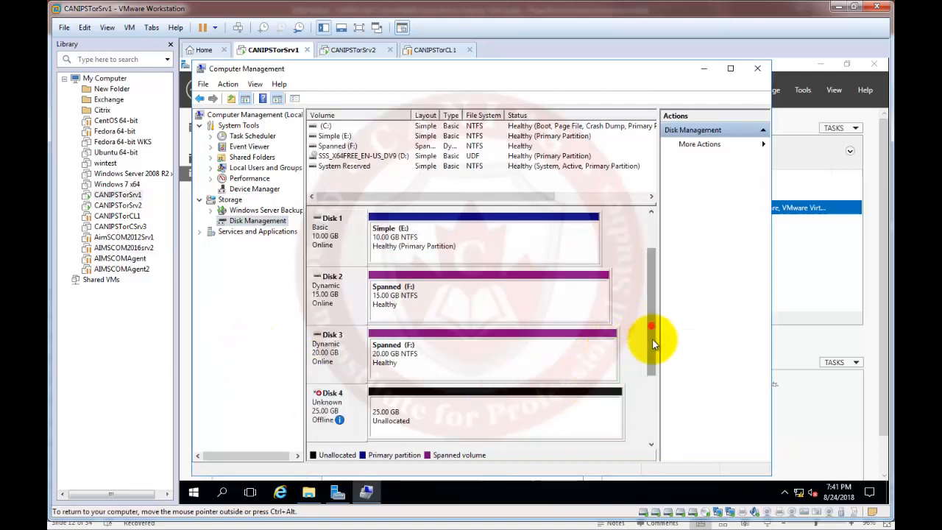
left_click_drag(655, 336, 654, 397)
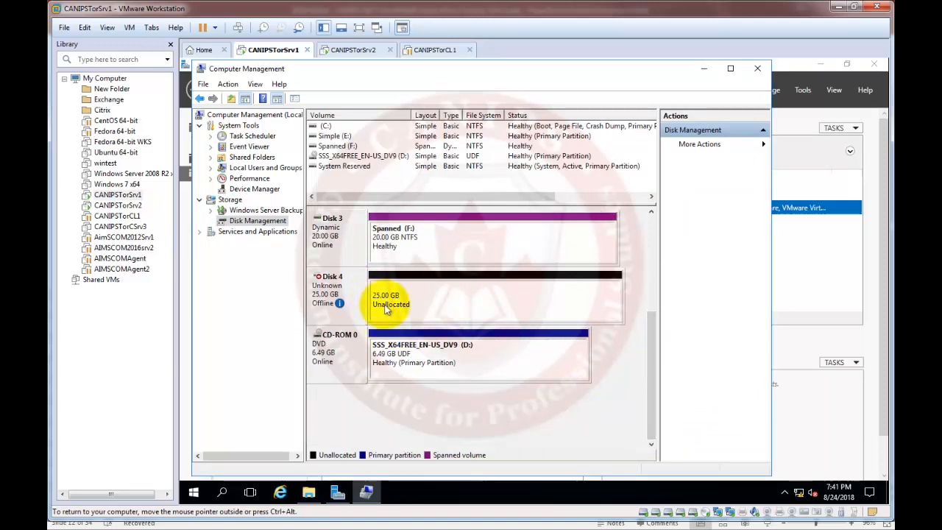
- Add another new SCSI virtual hard disk of 20 GB to CANIPSTorSrv1, split into multiple files, with the default file name
right_click(278, 53)
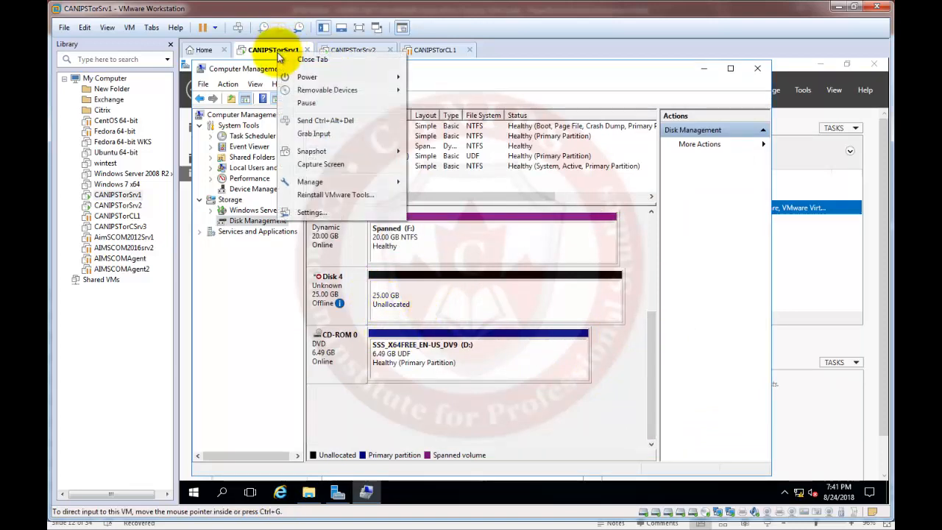
left_click(321, 214)
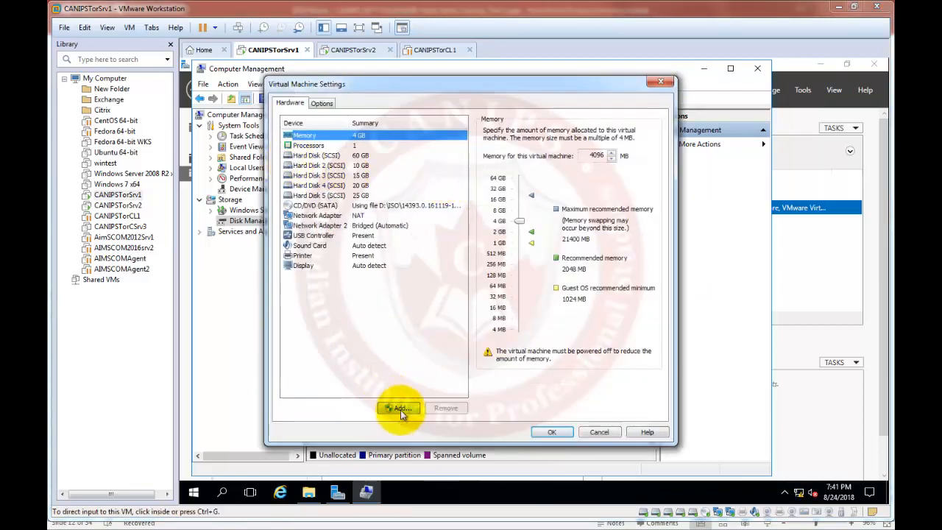
left_click(400, 410)
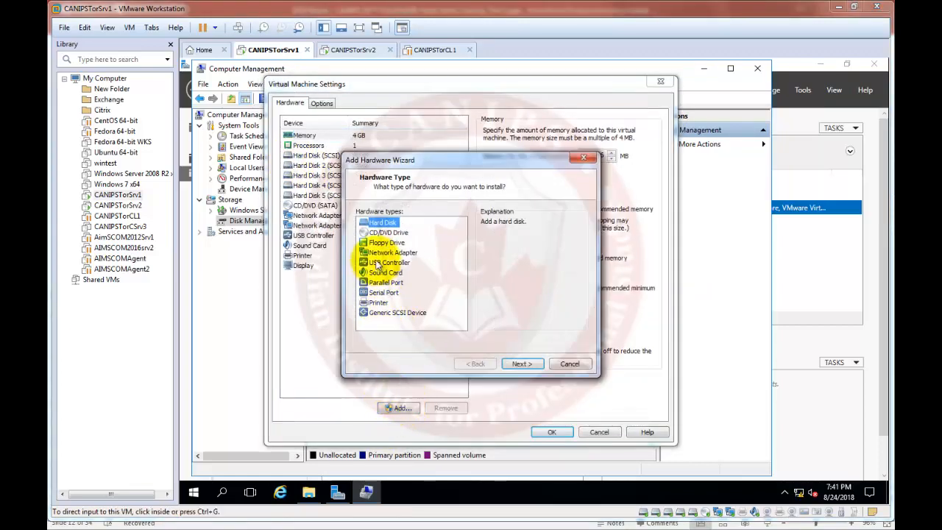
left_click(521, 362)
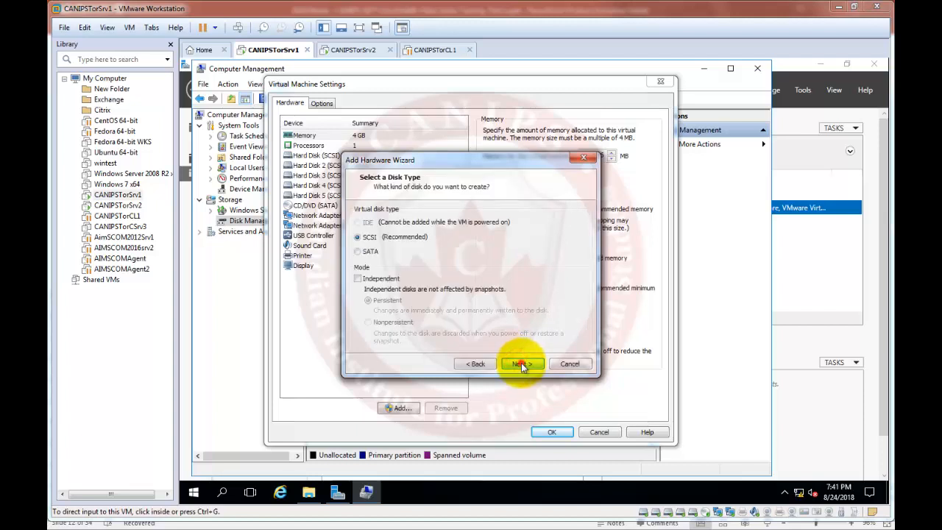
left_click(520, 363)
left_click(521, 363)
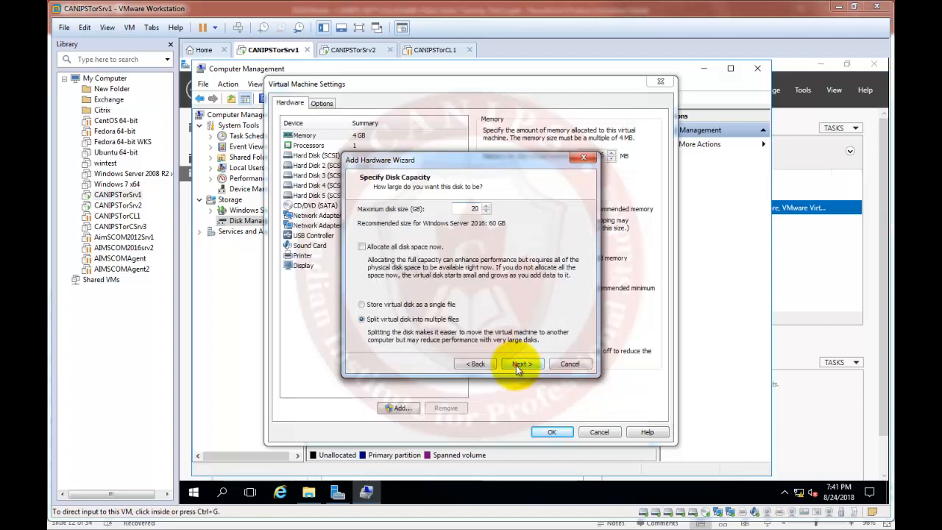
left_click(516, 365)
left_click(518, 363)
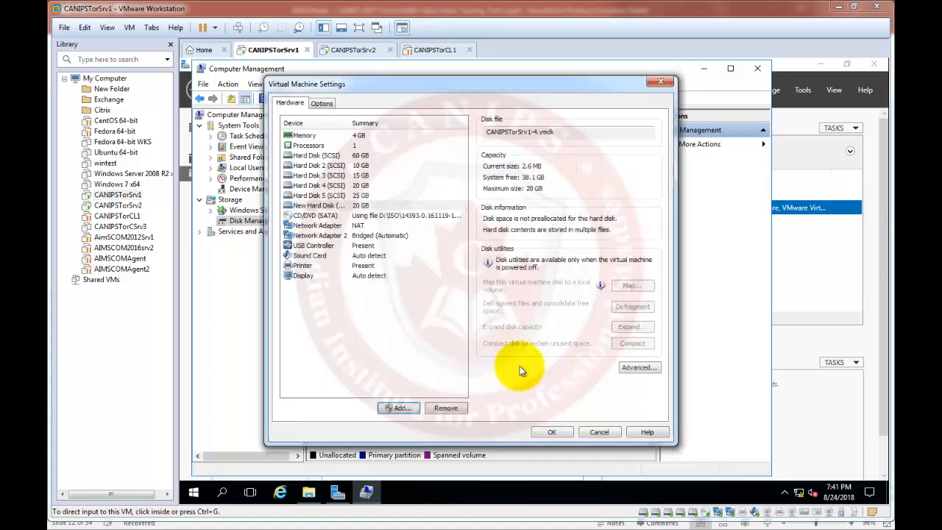
- Apply the virtual machine settings with the new disk, and bring Disk 4 and Disk 5 online in Disk Management
left_click(553, 432)
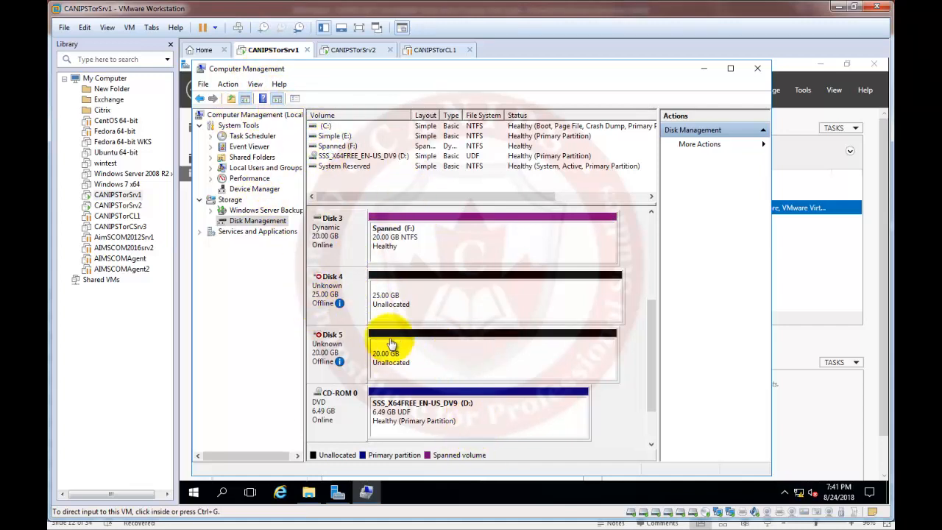
right_click(356, 293)
left_click(383, 304)
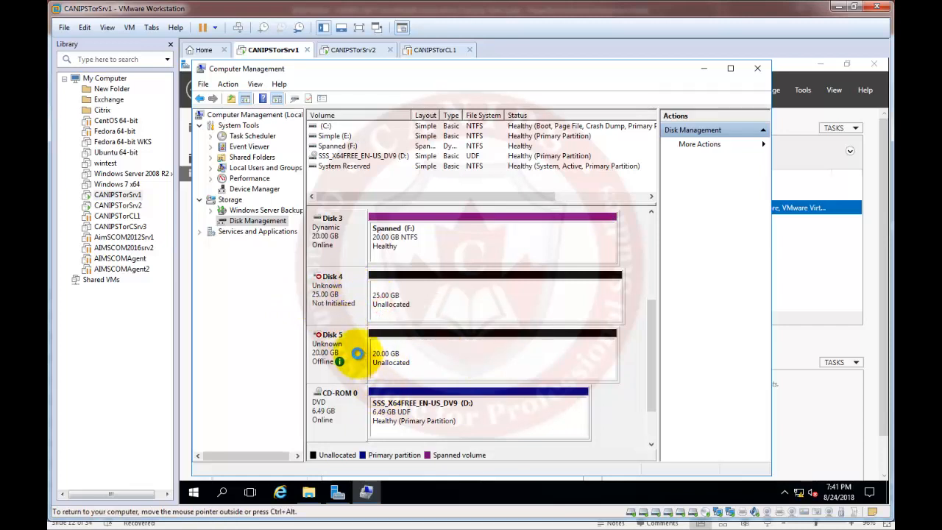
right_click(359, 358)
left_click(382, 360)
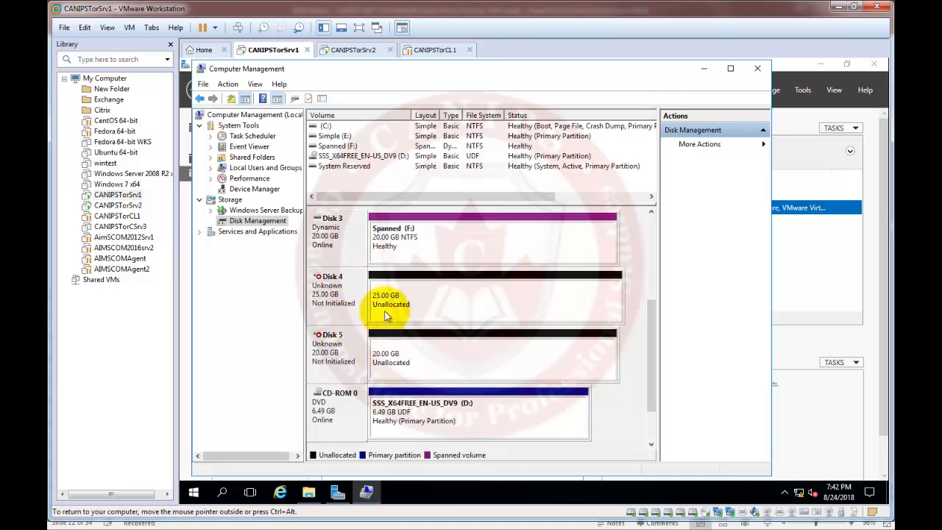
- Initialize Disk 4 and Disk 5 with the MBR partition style
right_click(415, 297)
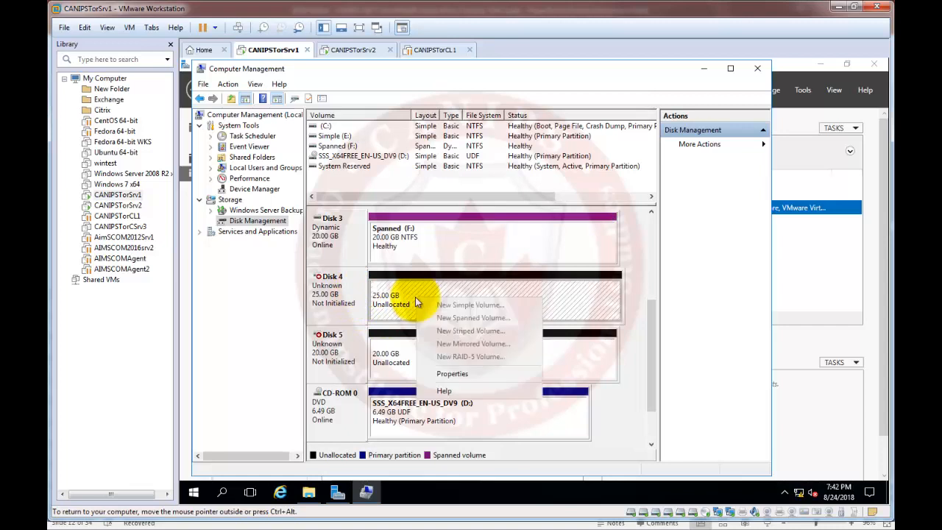
right_click(356, 297)
left_click(426, 300)
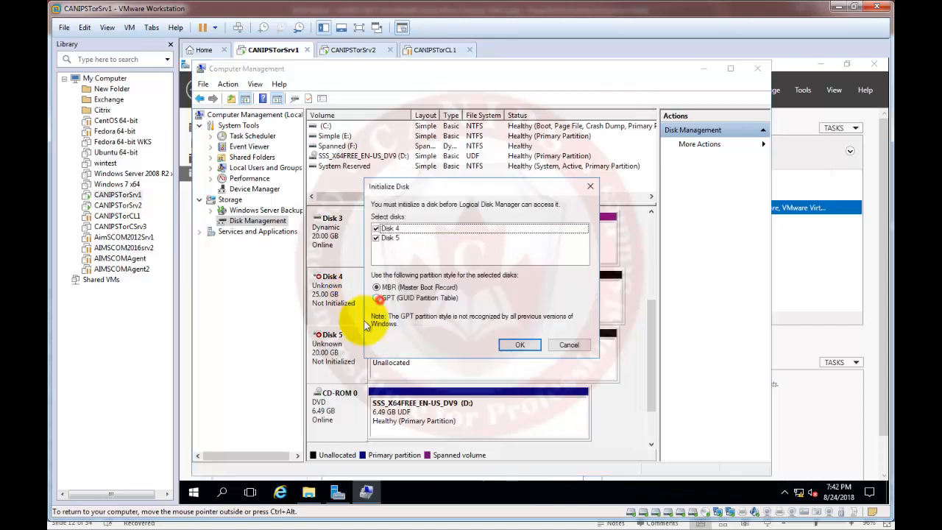
left_click(519, 345)
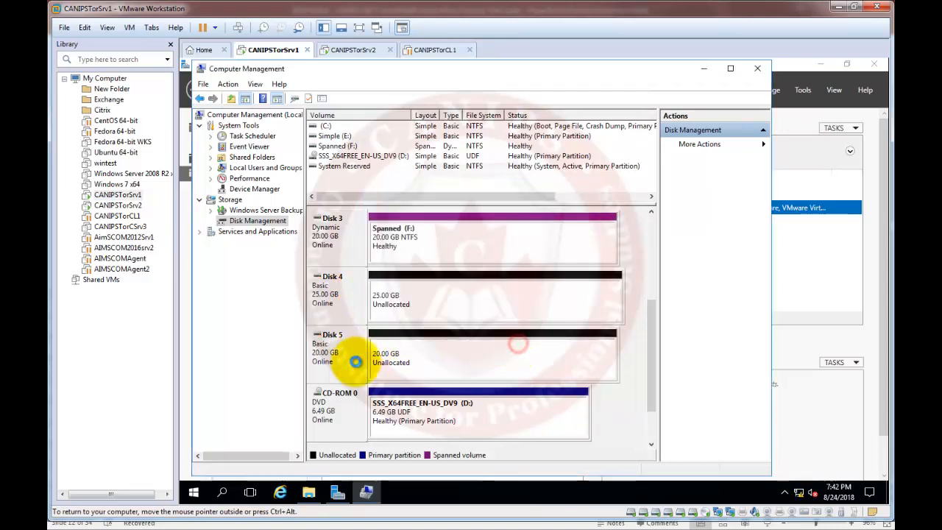
- Set up a new striped volume across Disk 4 and Disk 5, with drive letter G
right_click(442, 308)
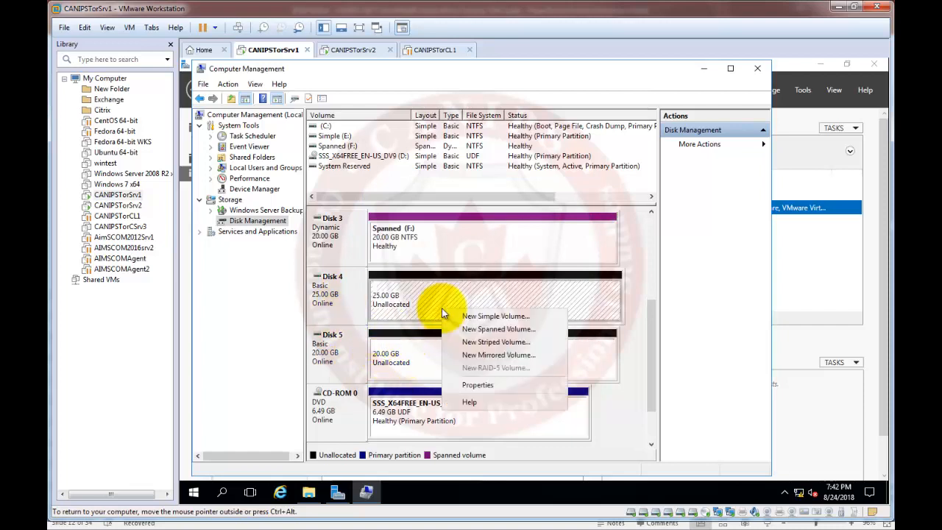
left_click(507, 348)
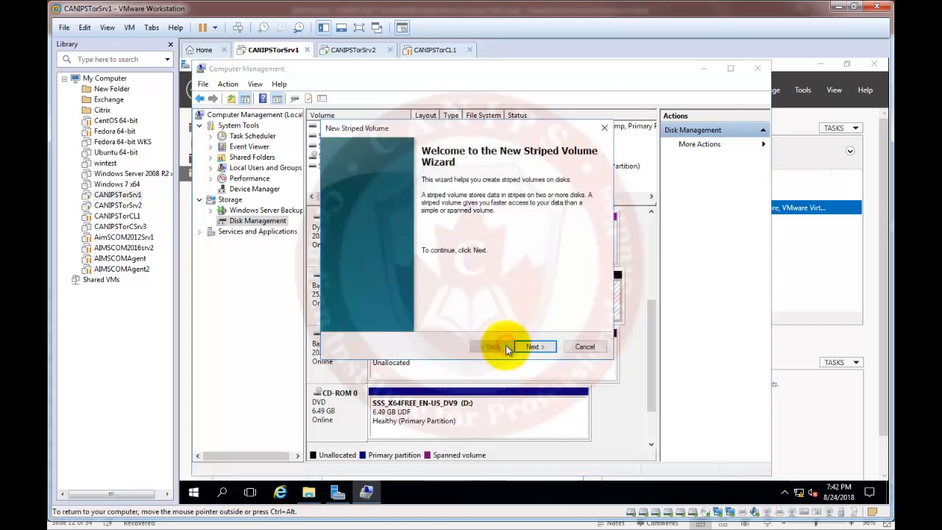
left_click(535, 345)
left_click(383, 219)
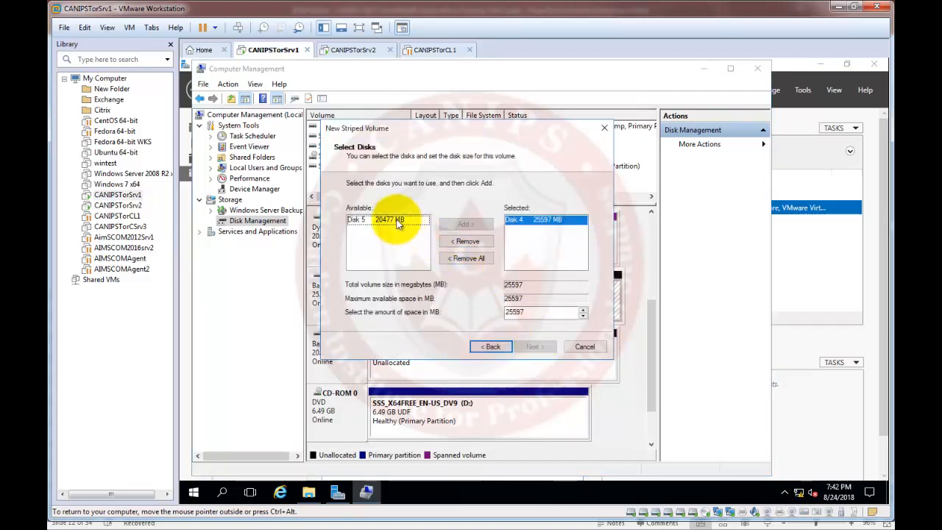
left_click(465, 224)
left_click(534, 351)
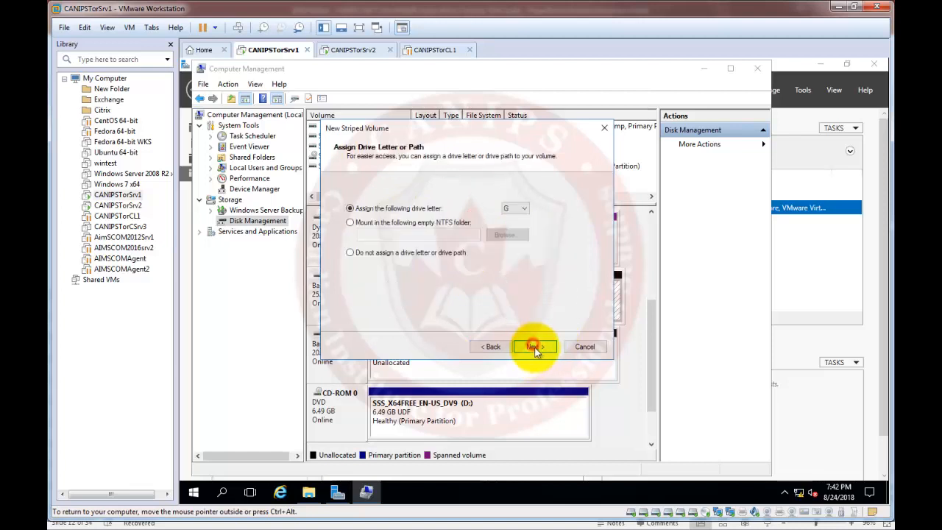
left_click(535, 348)
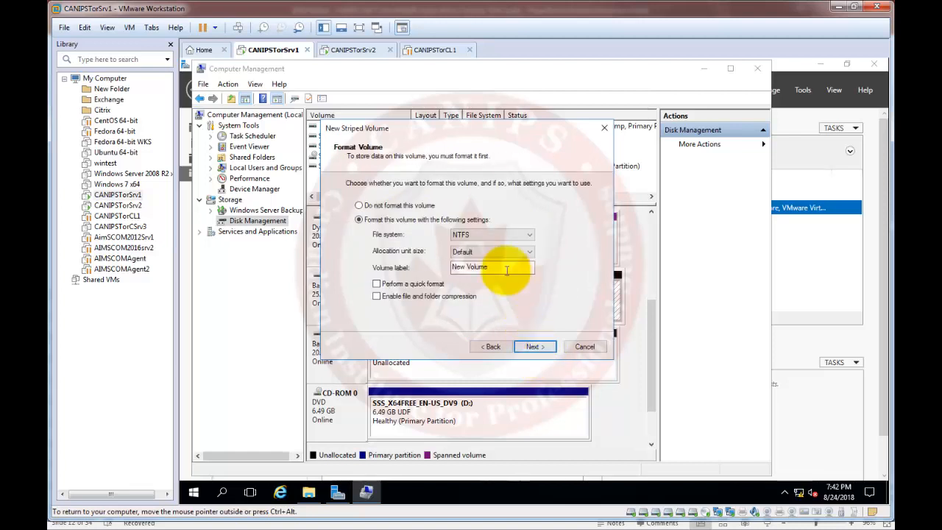
- Label the striped volume Striped, enable quick format with NTFS, and create it, accepting the conversion to dynamic disks
left_click_drag(505, 270, 407, 269)
type("Striped")
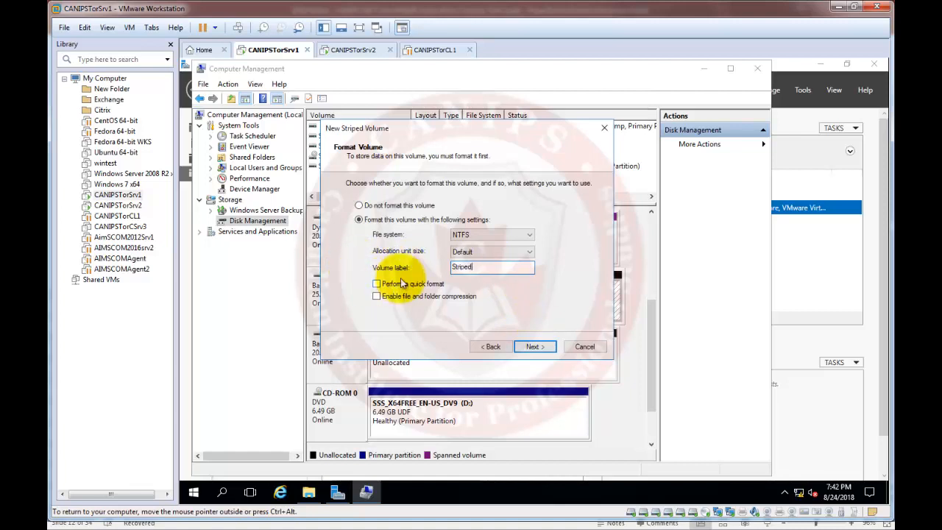
left_click(377, 284)
left_click(535, 349)
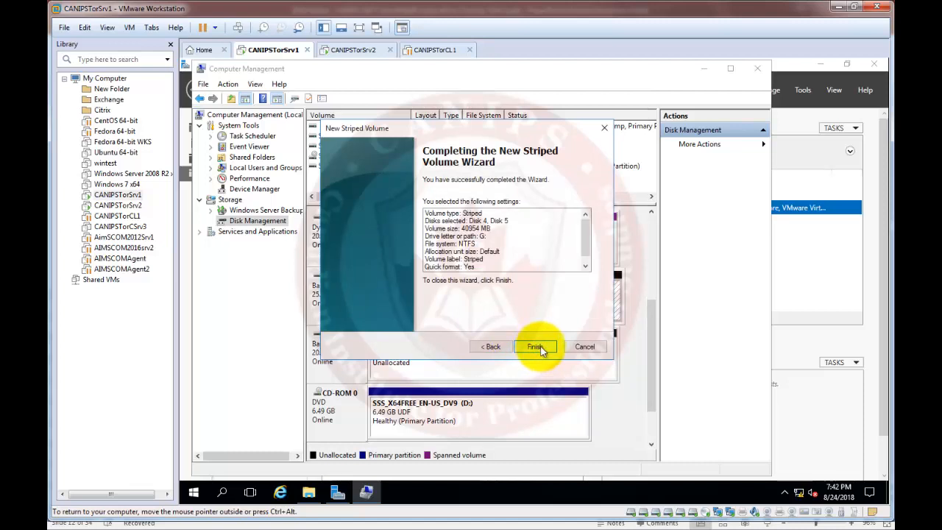
left_click(541, 350)
left_click(586, 326)
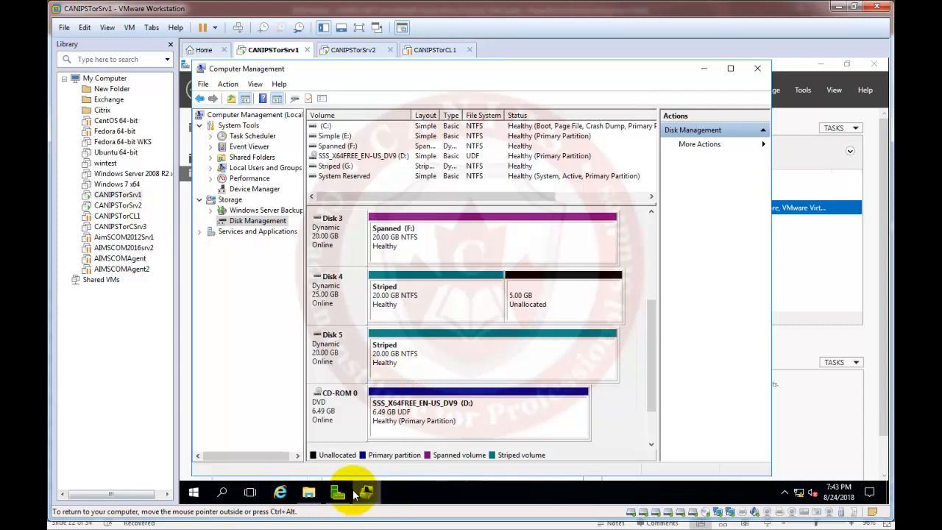
- Check the Striped drive under This PC in File Explorer, and return to Disk Management to view Disk 4 and Disk 5
left_click(308, 491)
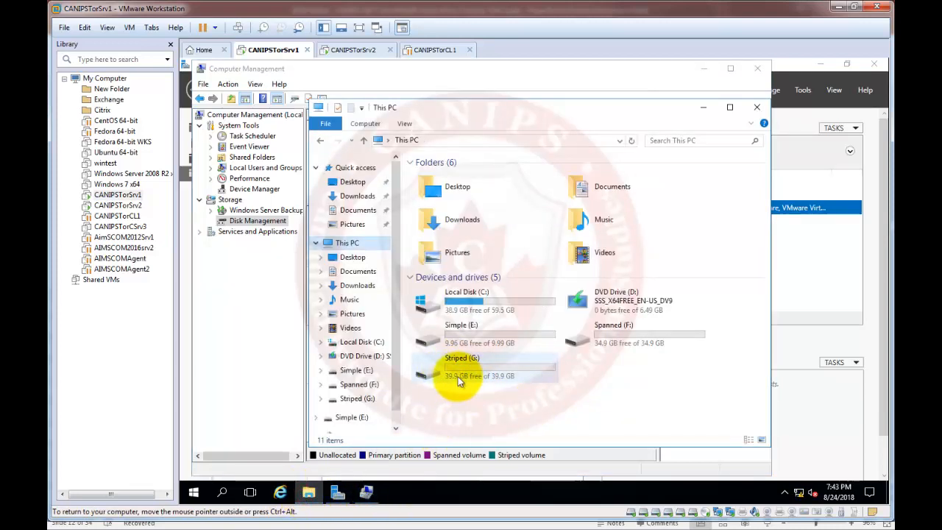
left_click(261, 336)
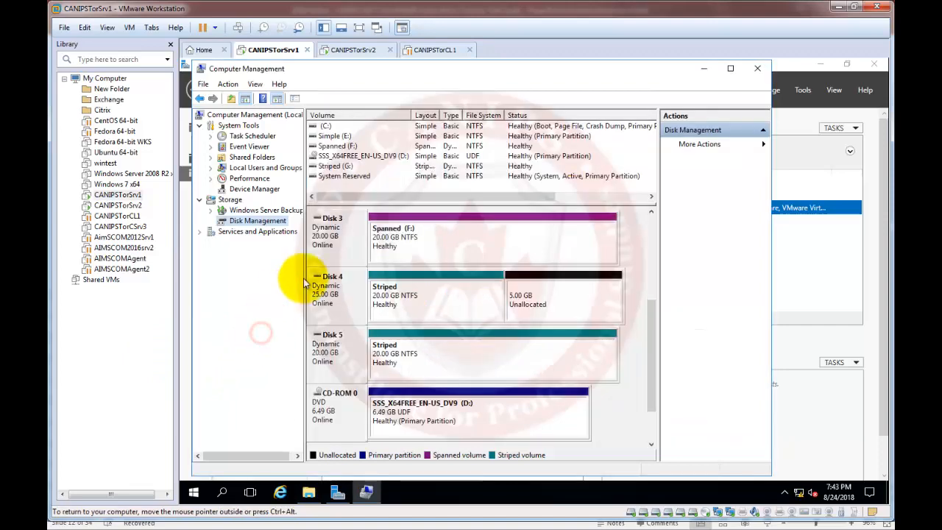
left_click_drag(654, 356, 659, 437)
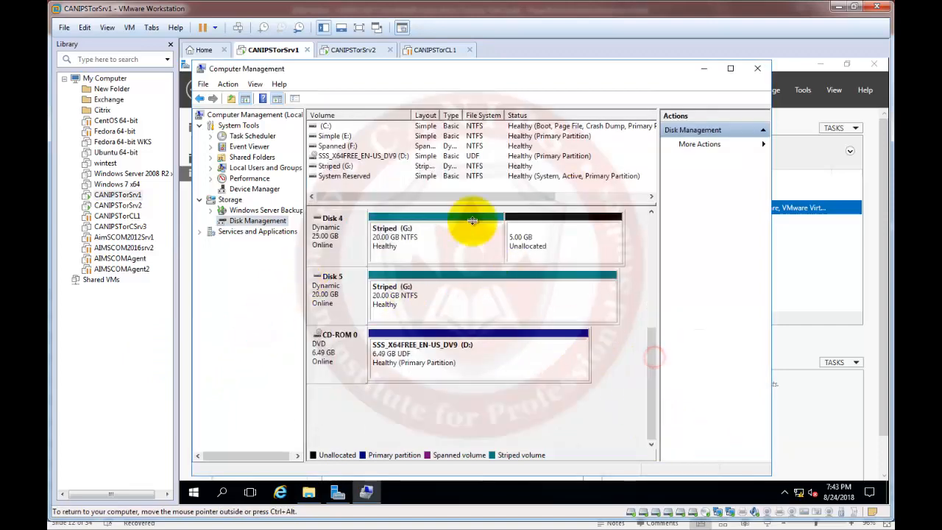
- Open the settings of CANIPSTorSrv1 and add a new 20 GB SCSI virtual hard disk, split into multiple files
left_click(349, 50)
right_click(352, 51)
left_click(274, 49)
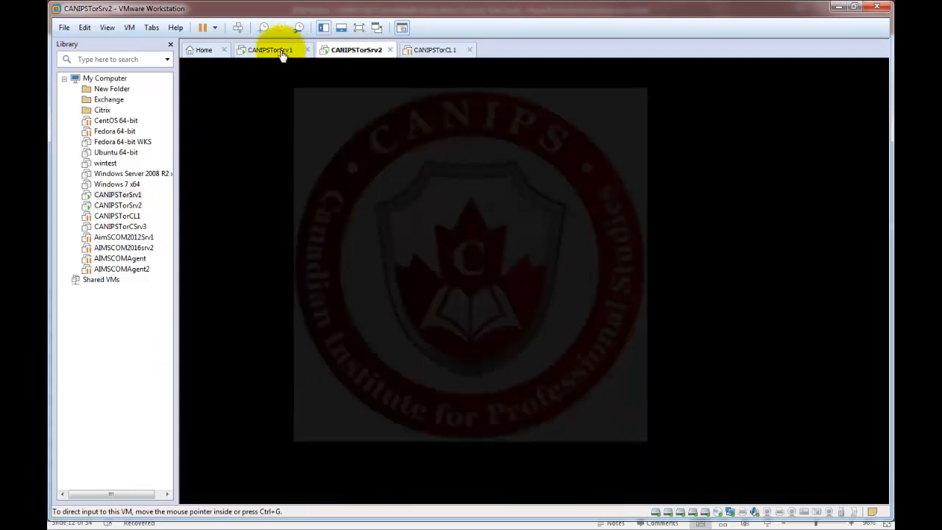
right_click(281, 50)
left_click(322, 214)
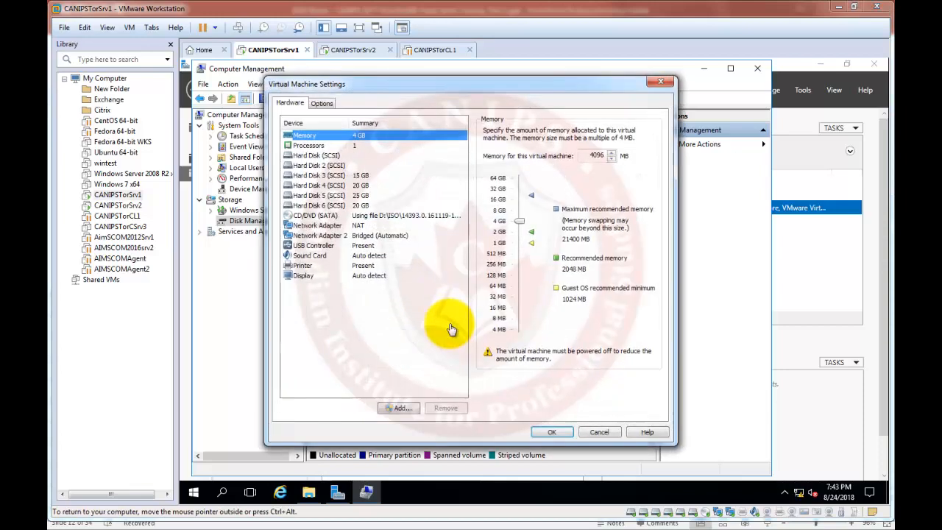
left_click(397, 408)
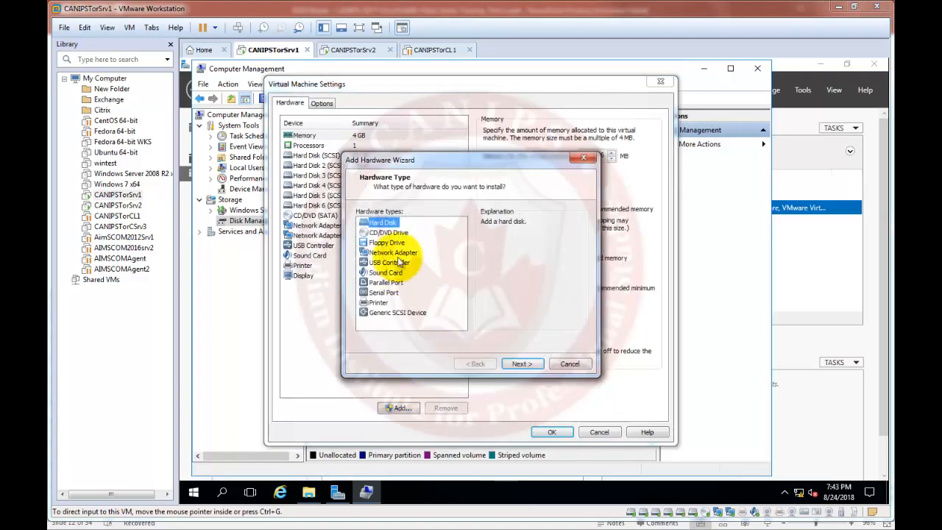
left_click(522, 364)
left_click(522, 363)
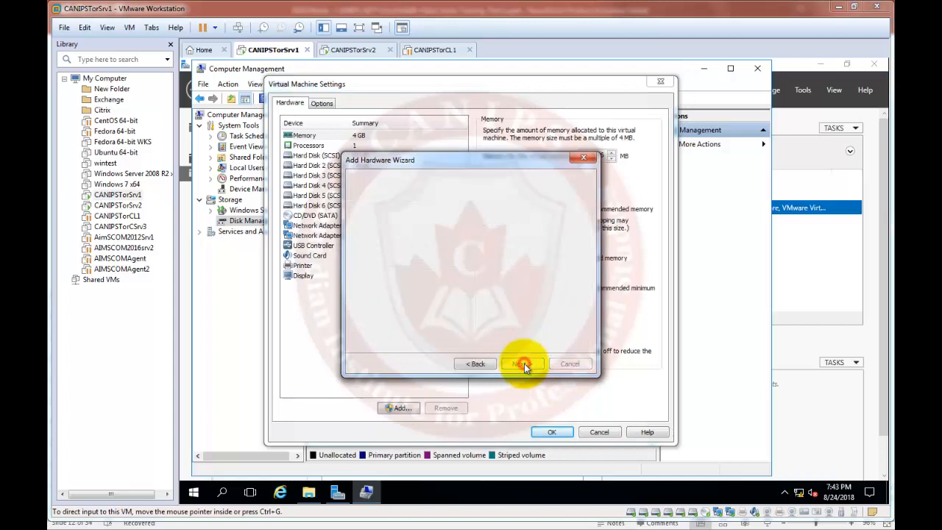
left_click(522, 363)
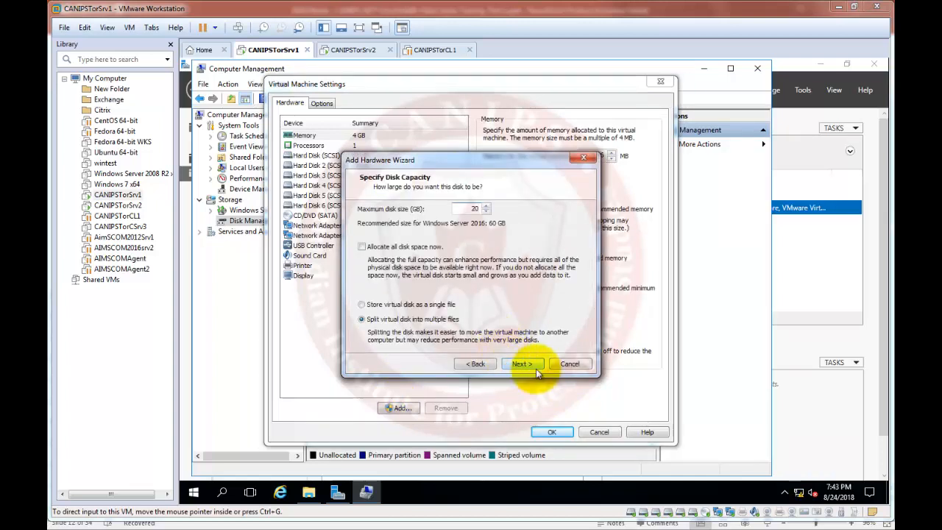
left_click(523, 364)
left_click(523, 364)
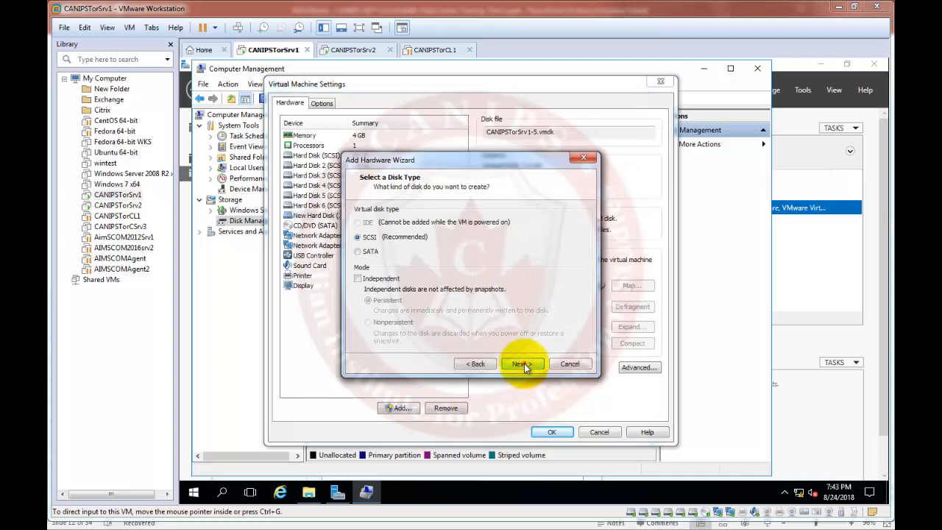
- Add a second new 20 GB SCSI virtual hard disk, split into multiple files, and apply the virtual machine settings
left_click(521, 363)
left_click(521, 363)
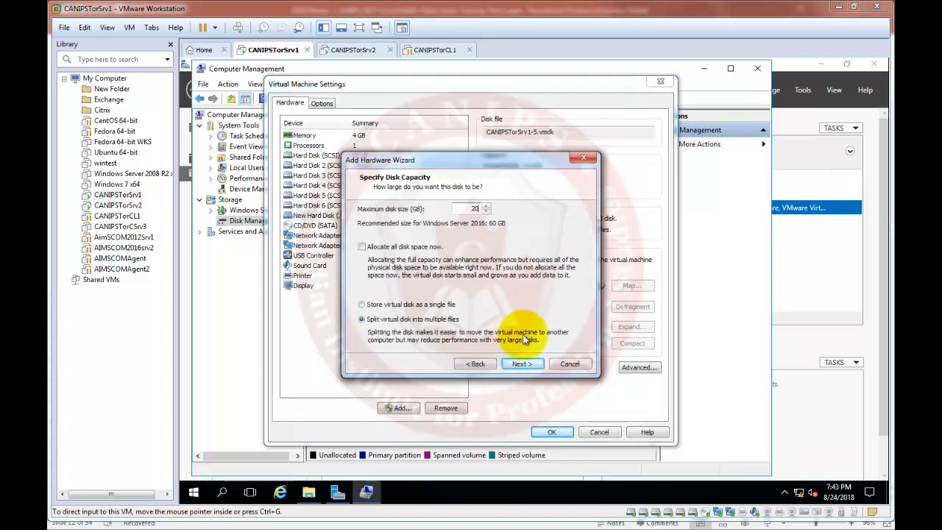
left_click(521, 363)
left_click(521, 363)
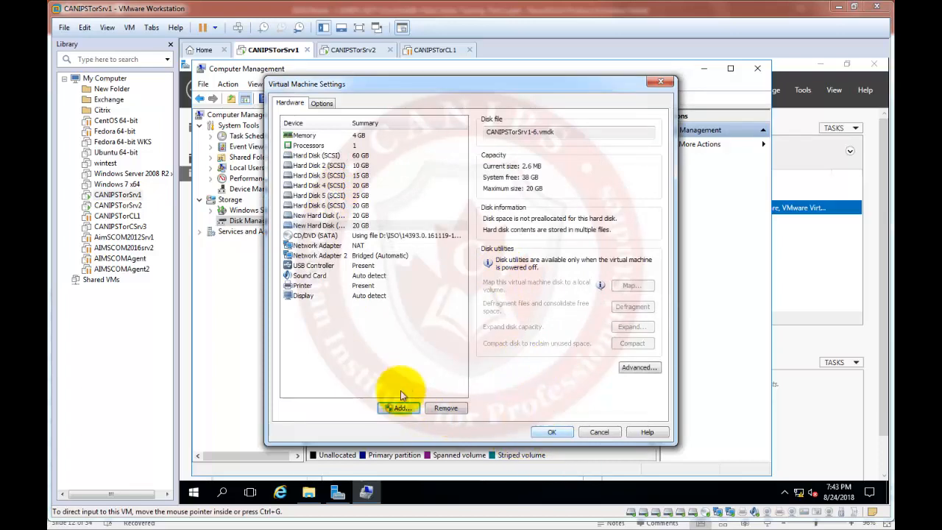
left_click(551, 431)
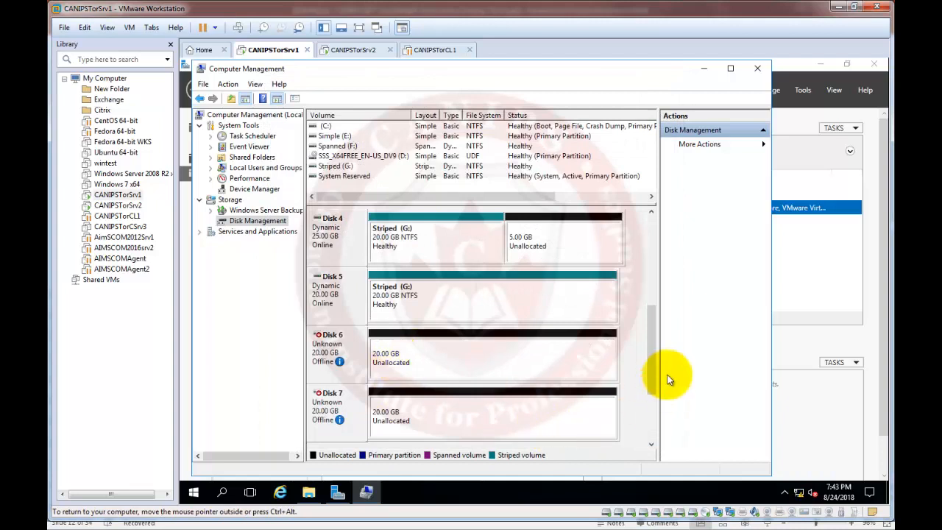
- Bring Disk 6 and Disk 7 online
right_click(352, 360)
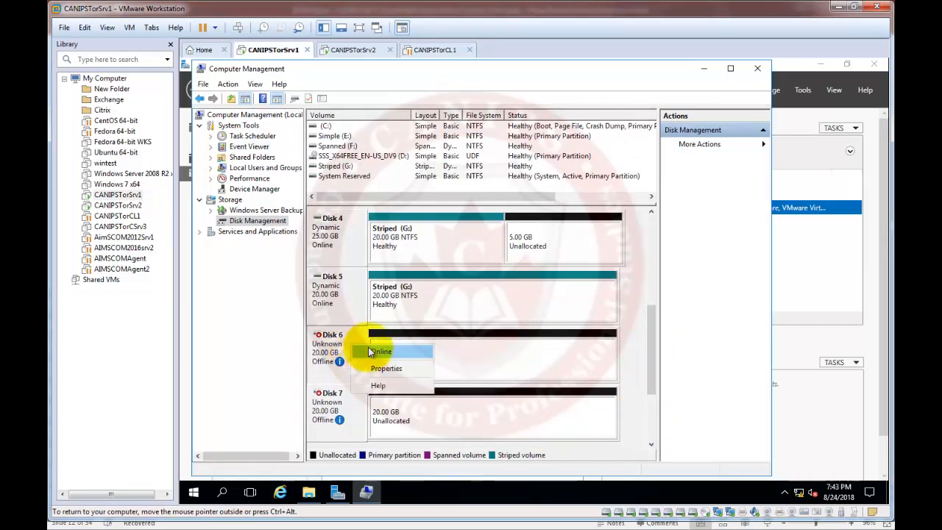
left_click(372, 353)
right_click(355, 404)
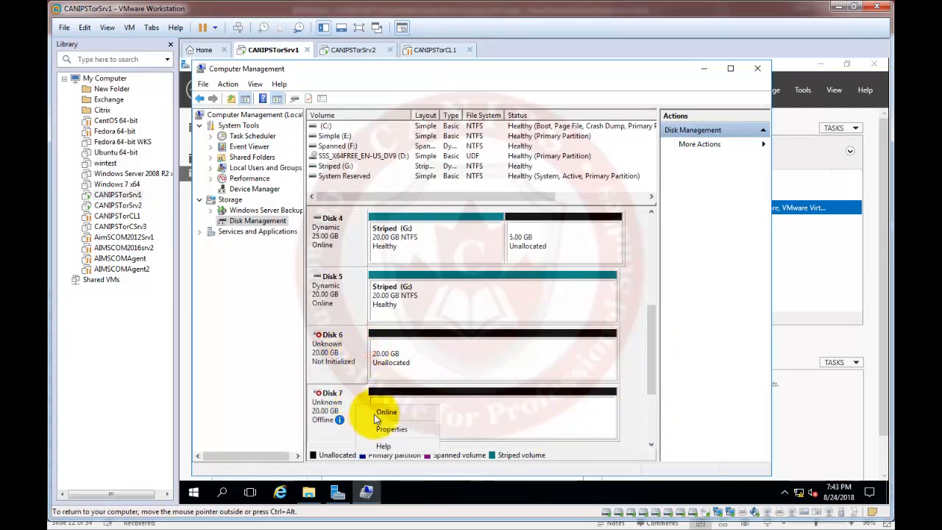
left_click(382, 413)
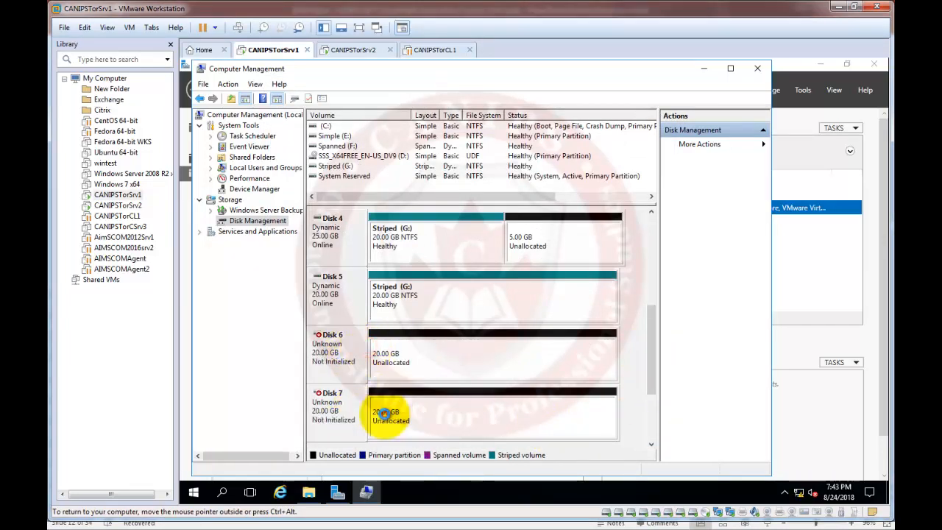
- Initialize Disk 6 and Disk 7 with the MBR partition style
right_click(410, 359)
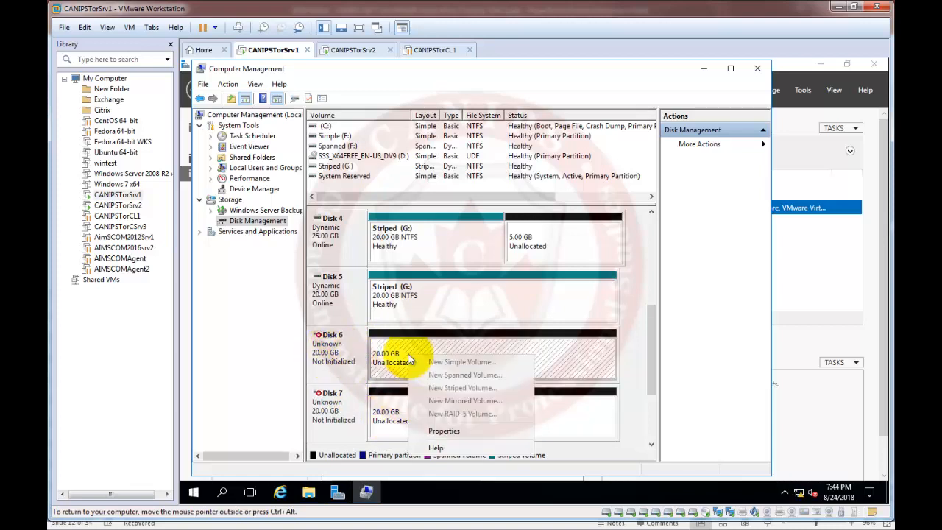
right_click(359, 339)
left_click(388, 345)
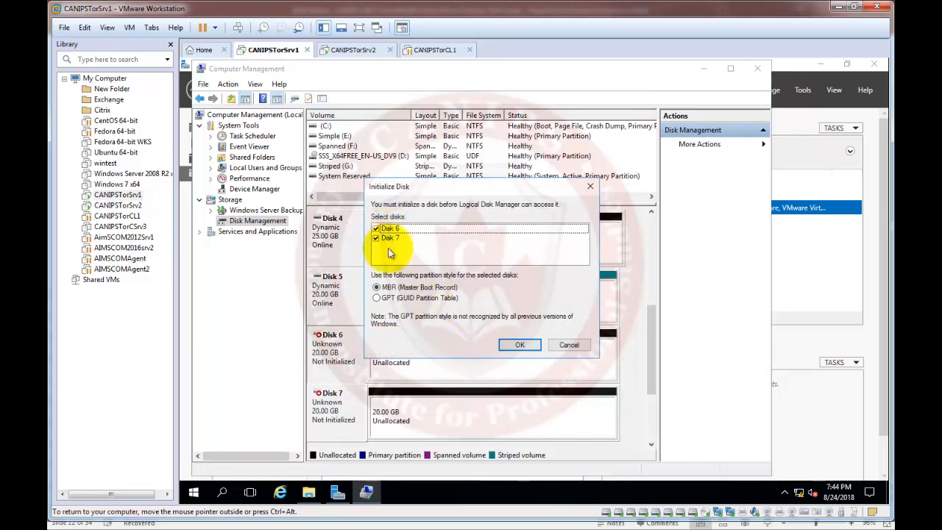
left_click(520, 344)
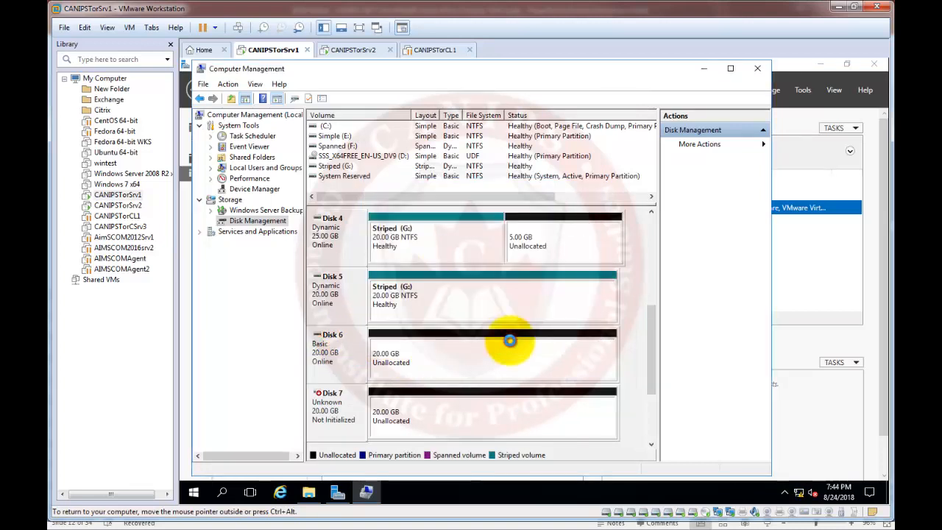
- Start a new mirrored volume on Disk 6, adding Disk 7 at 20477 MB and assigning drive letter H
right_click(429, 354)
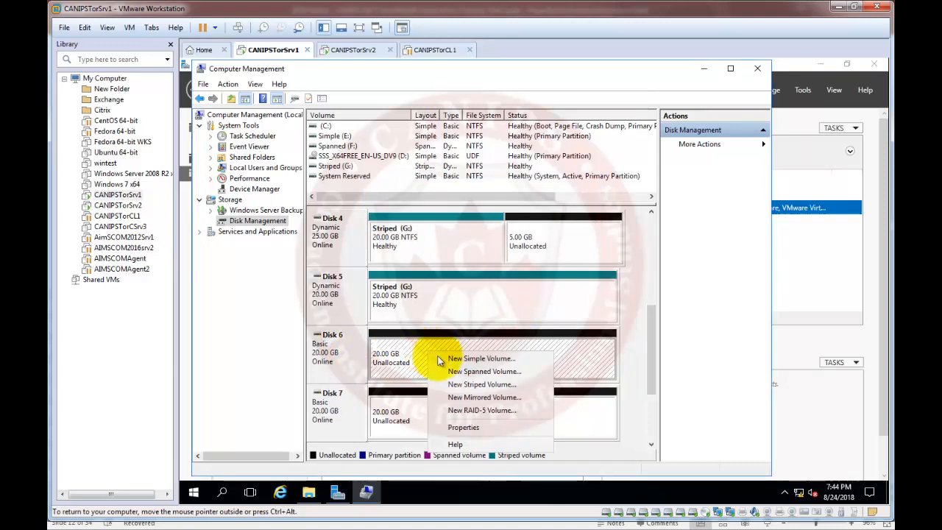
left_click(473, 402)
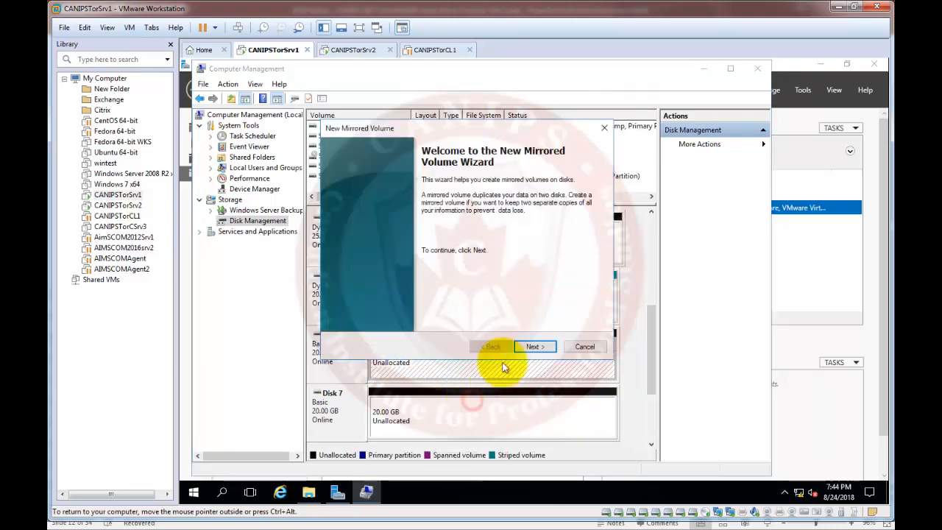
left_click(536, 345)
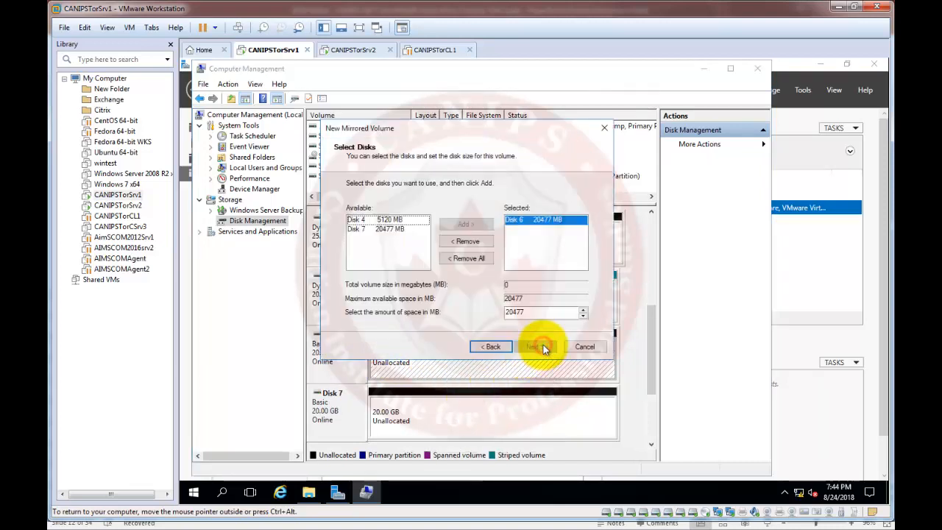
left_click(385, 231)
left_click(465, 223)
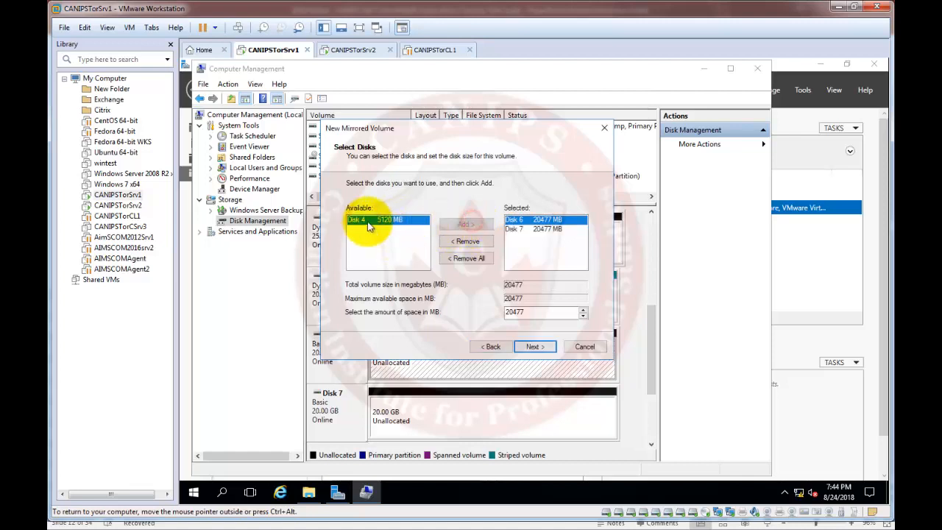
left_click(535, 346)
left_click(540, 347)
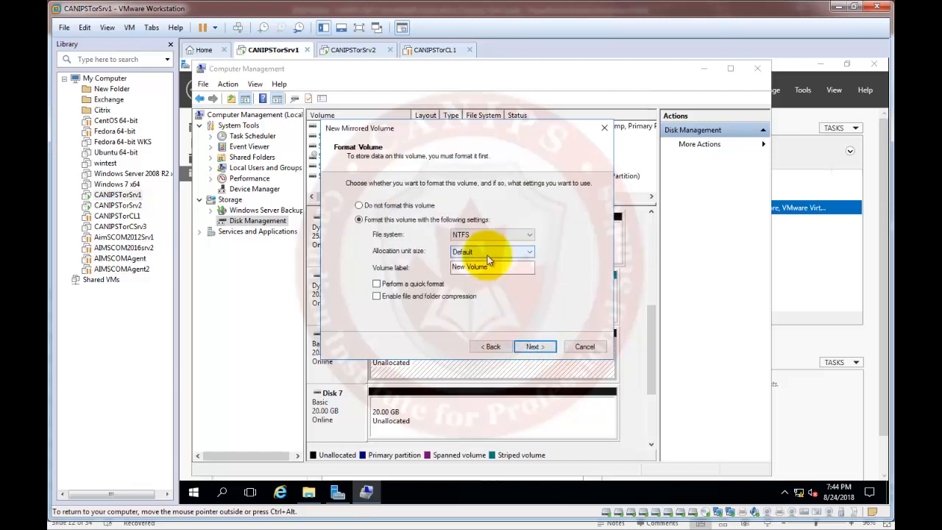
- Label the mirrored volume Mirrored and set it to an NTFS quick format with the default allocation unit size
left_click_drag(497, 270, 397, 272)
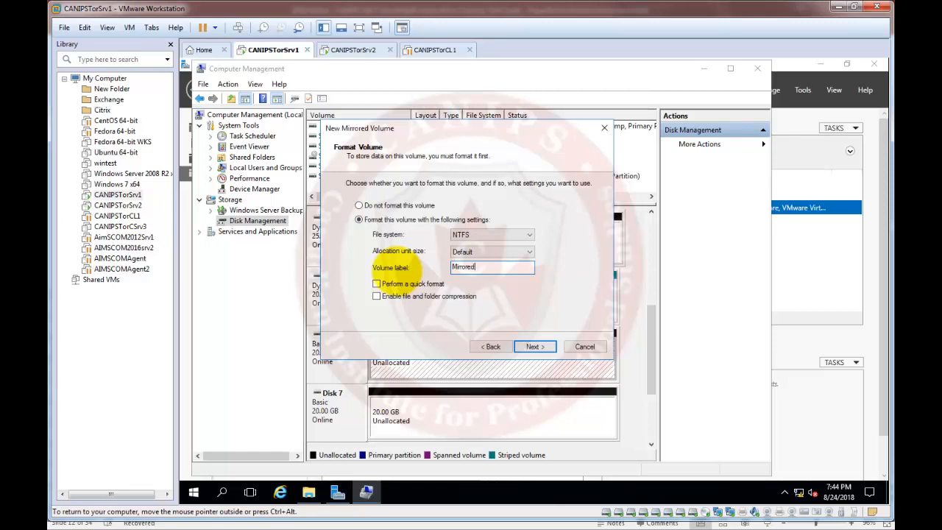
type("Mirrored")
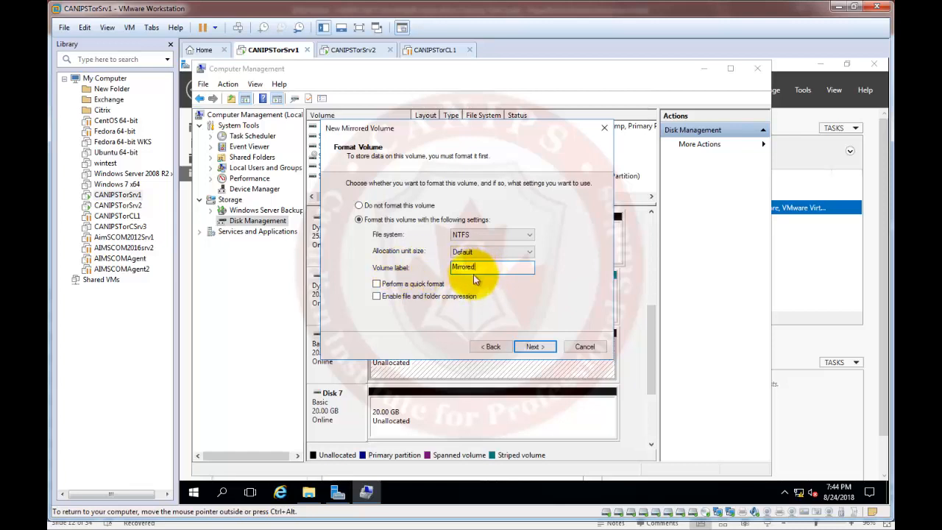
left_click(538, 349)
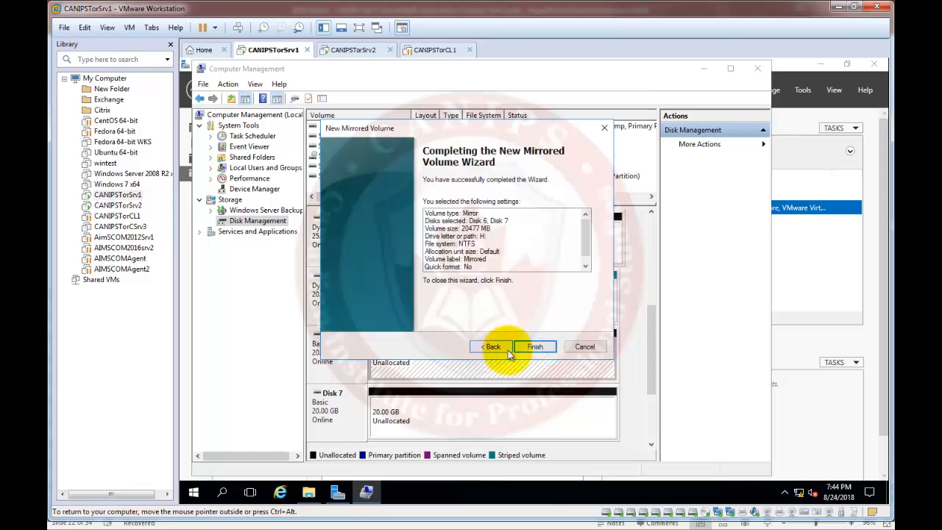
left_click(491, 347)
left_click(414, 284)
left_click(535, 346)
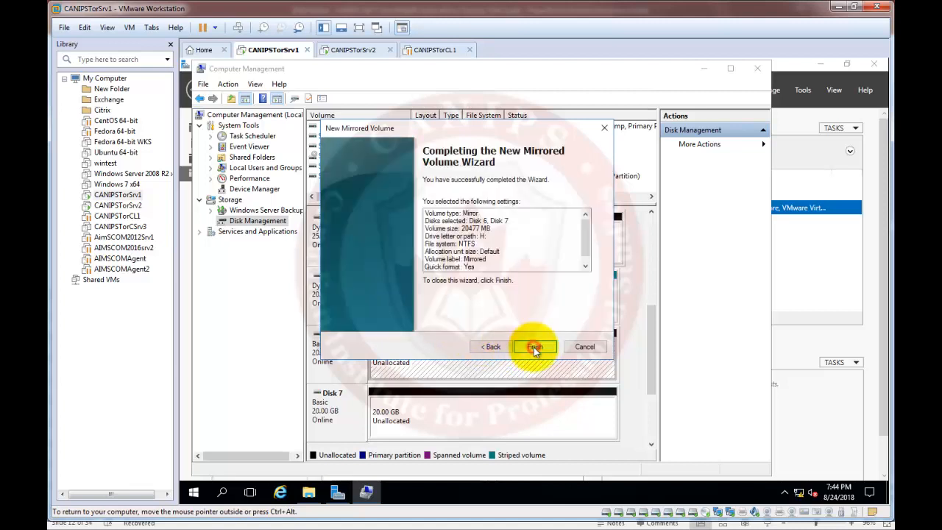
- Create the mirrored volume, accepting the conversion to dynamic disks, and view the drives in File Explorer
left_click(535, 346)
left_click(584, 325)
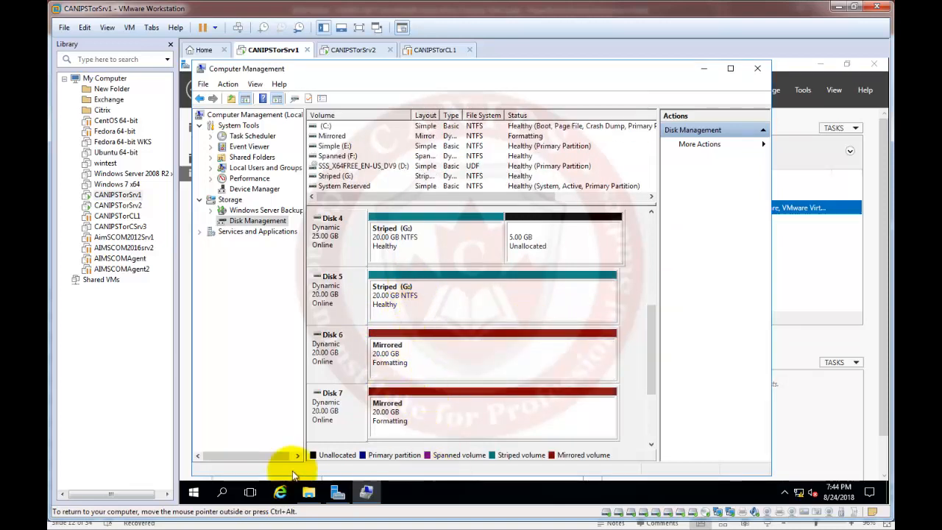
left_click(308, 491)
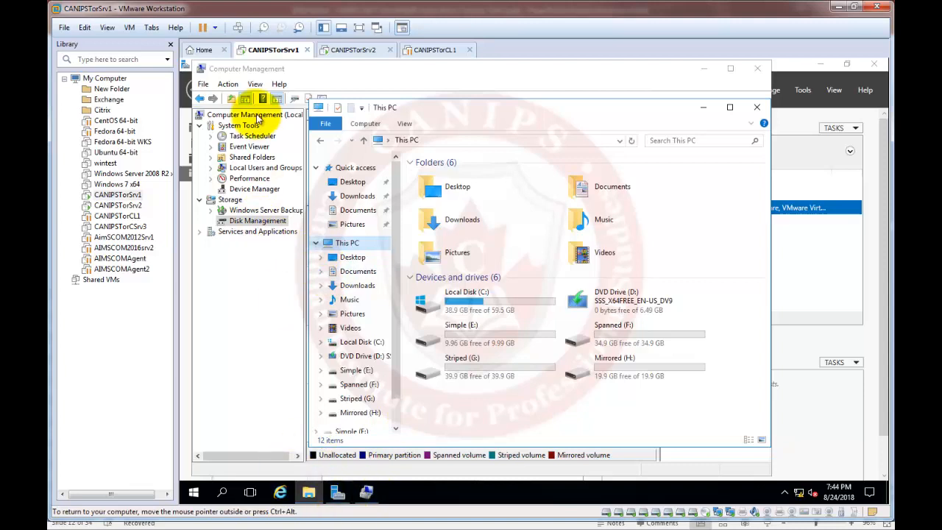
- Open the settings of CANIPSTorSrv1 and add a new 10 GB SCSI virtual hard disk, split into multiple files
right_click(280, 53)
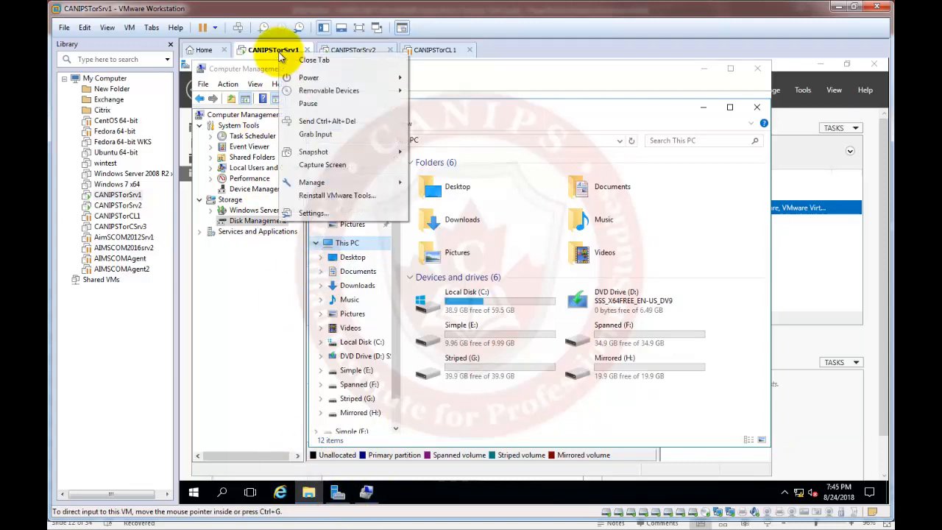
mouse_move(360, 184)
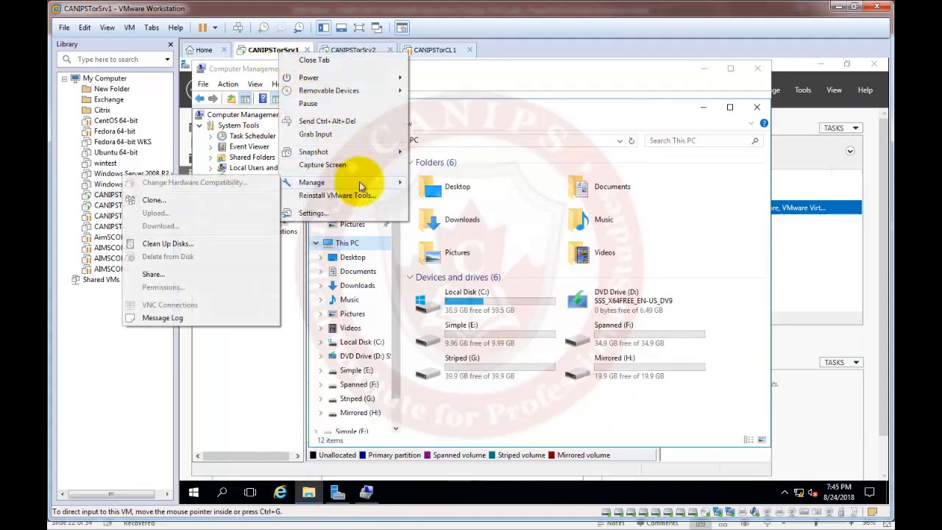
left_click(324, 215)
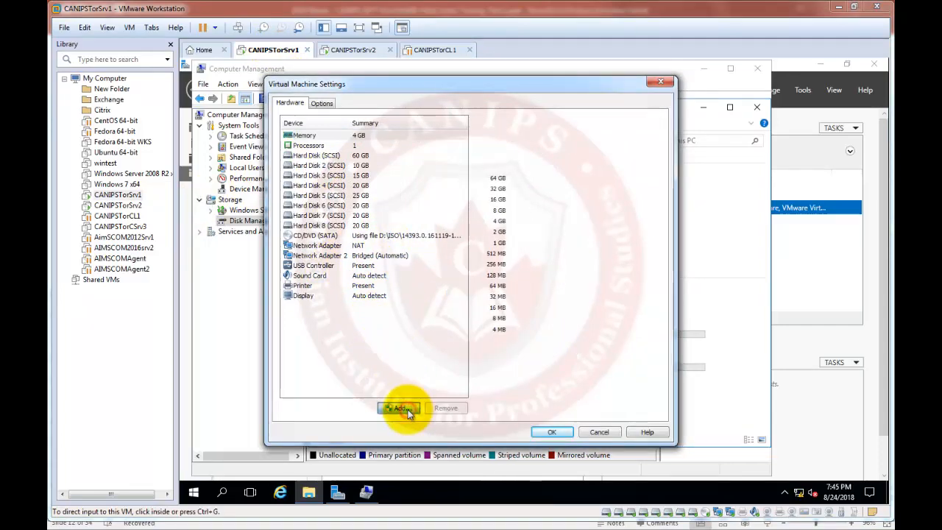
left_click(406, 409)
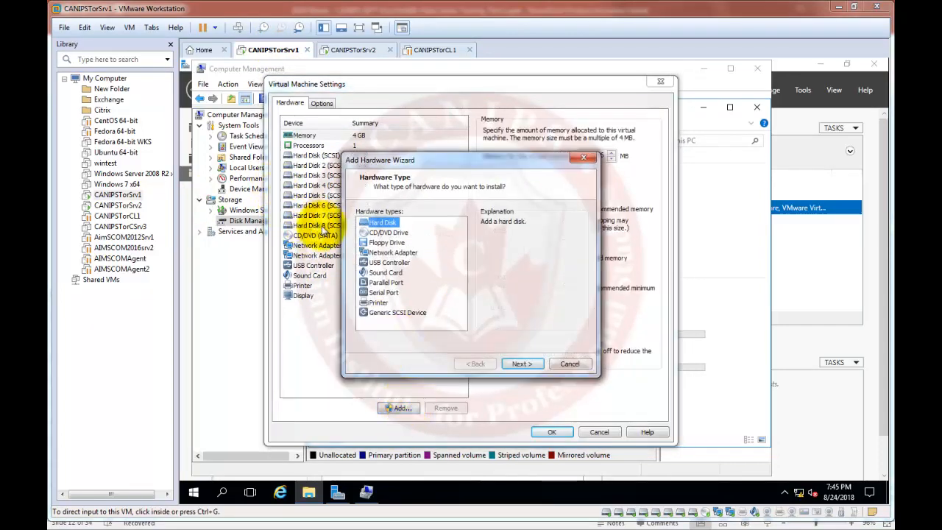
left_click(523, 363)
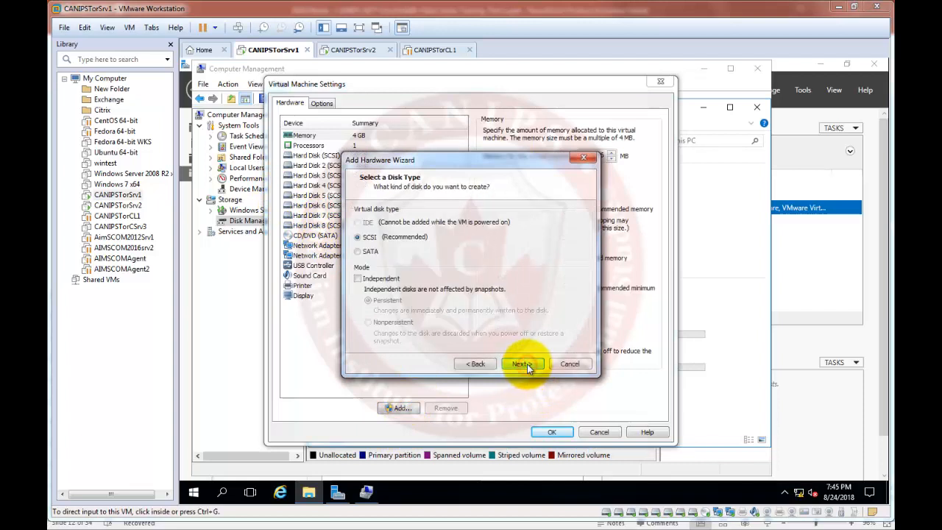
left_click(523, 364)
left_click(523, 363)
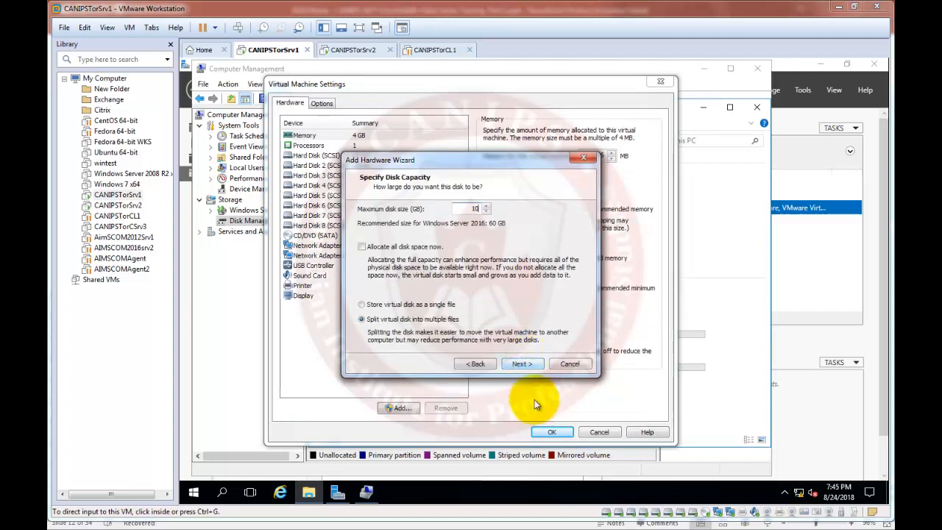
left_click(527, 364)
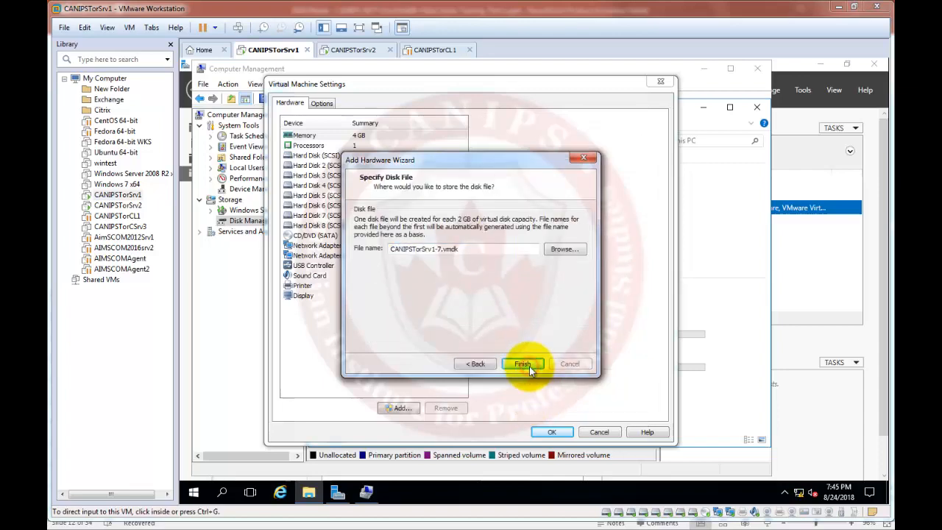
left_click(523, 364)
- Add a second new 10 GB SCSI virtual hard disk, split into multiple files
left_click(401, 408)
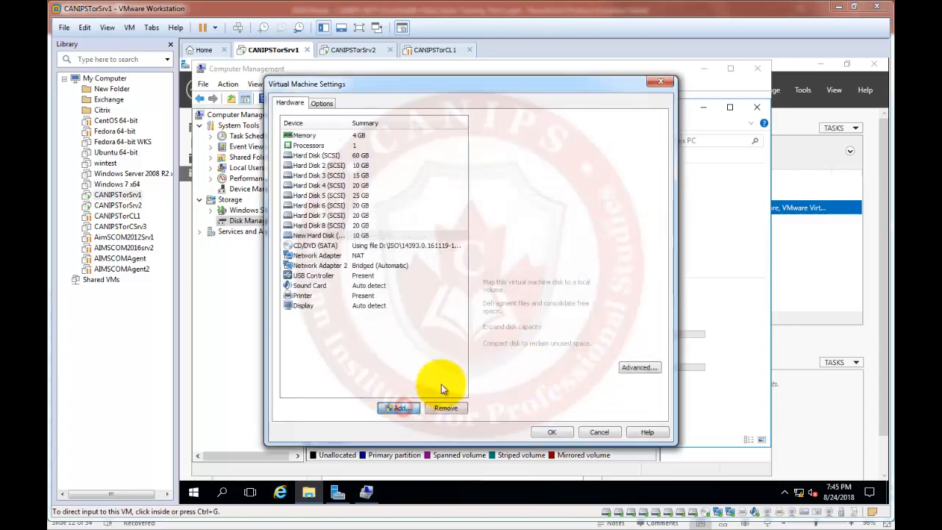
left_click(522, 364)
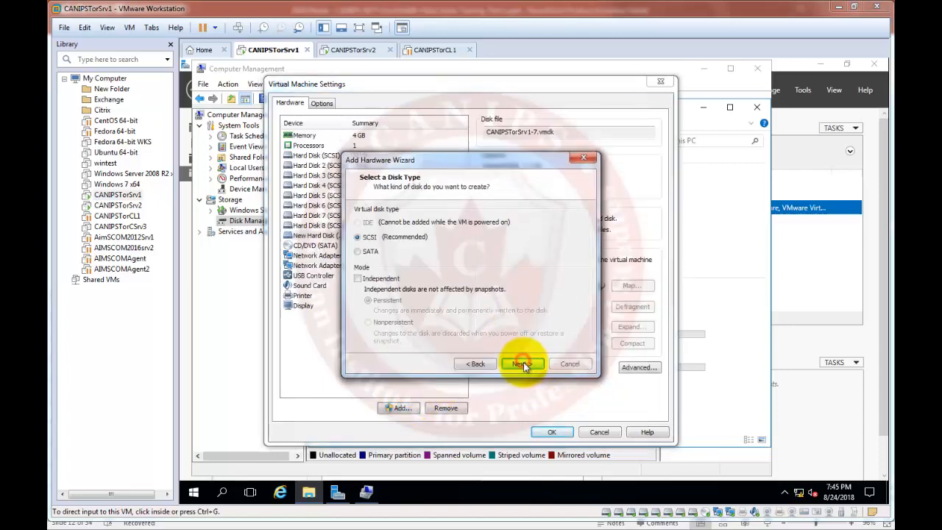
left_click(524, 363)
left_click(524, 364)
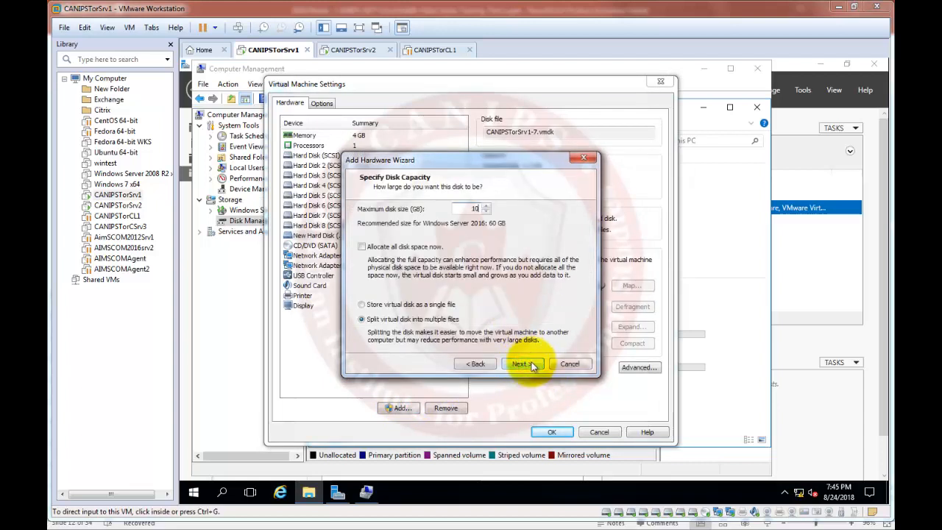
left_click(523, 363)
left_click(531, 364)
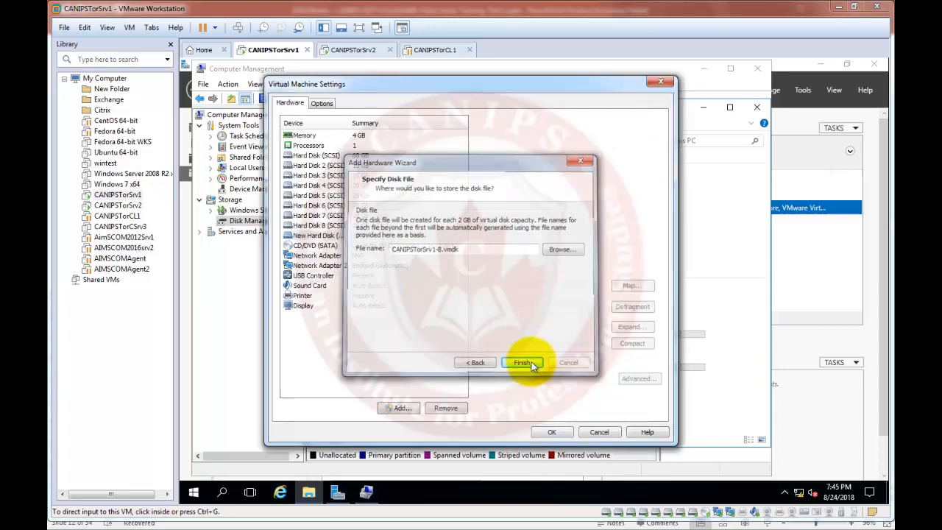
- Add a third new 10 GB SCSI virtual hard disk, split into multiple files, and apply the virtual machine settings
left_click(395, 408)
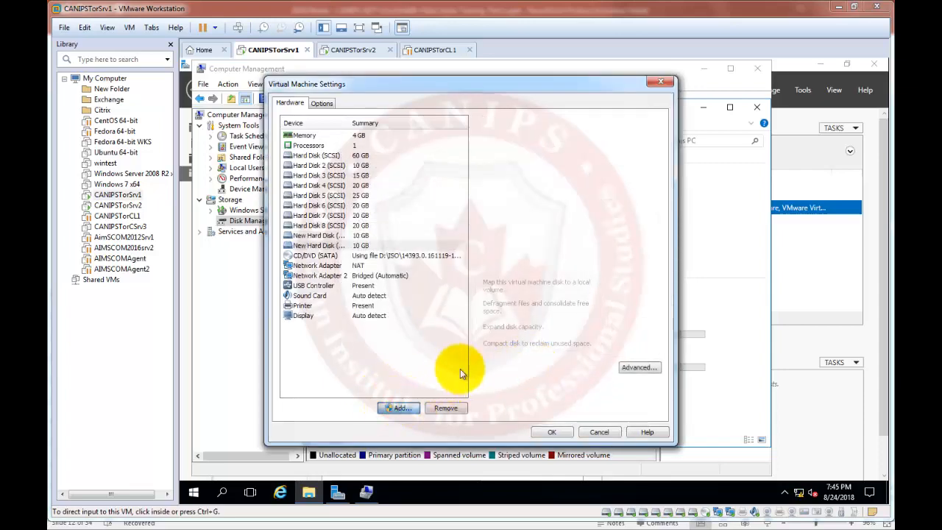
left_click(521, 363)
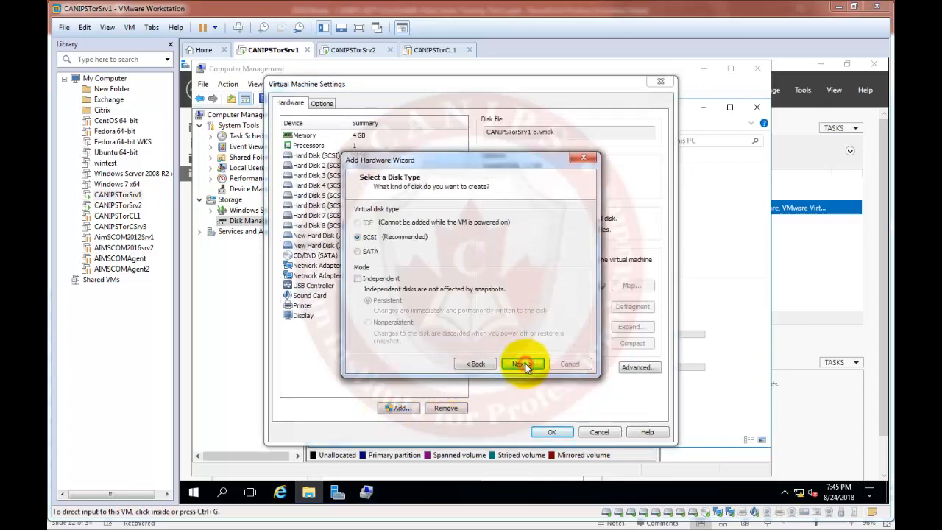
left_click(523, 363)
left_click(523, 363)
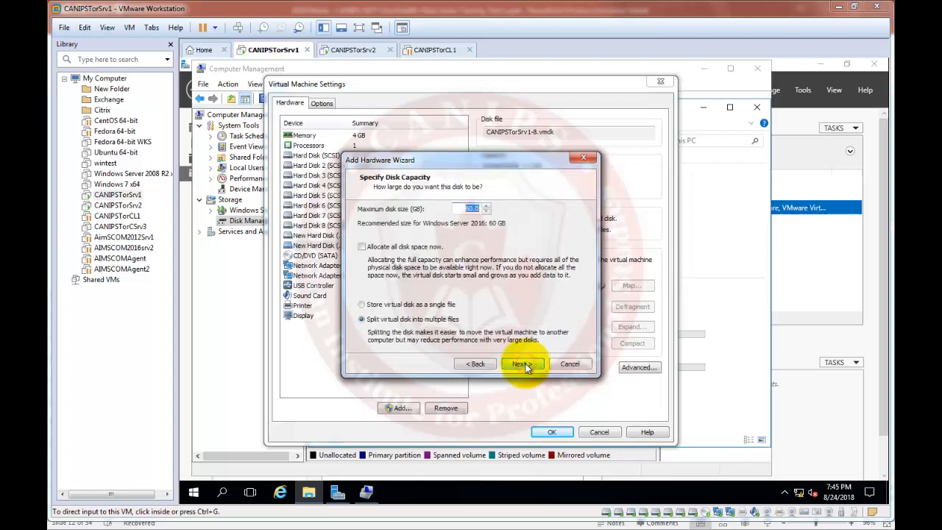
left_click(526, 364)
left_click(524, 363)
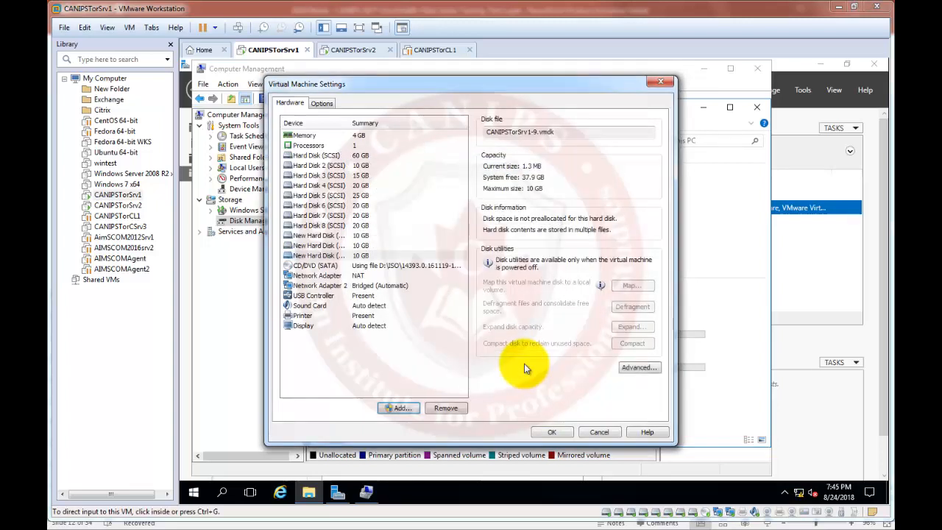
left_click(553, 433)
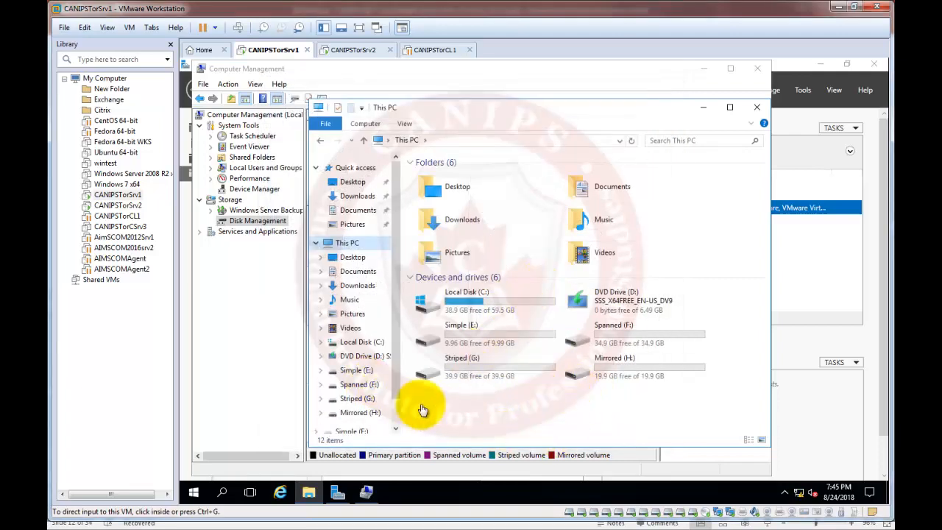
- Return to Disk Management and bring Disk 8, Disk 9 and Disk 10 online
left_click(223, 338)
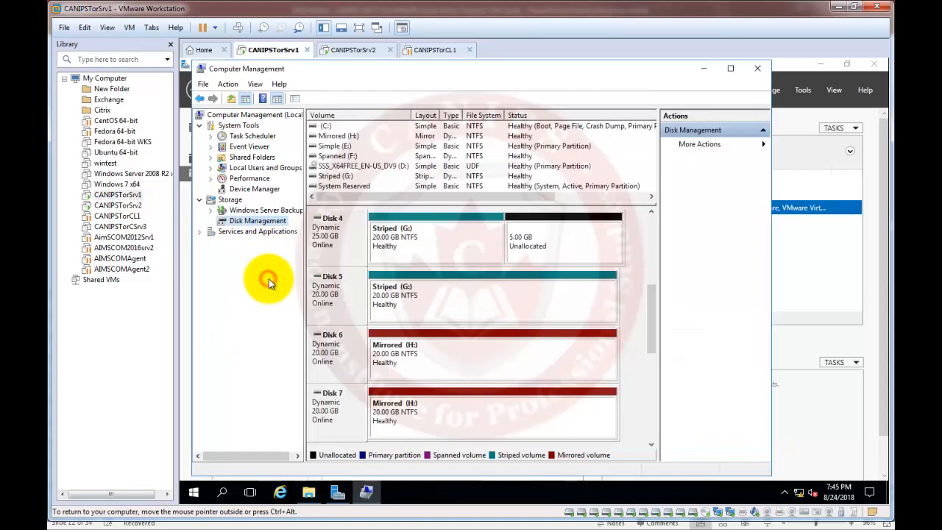
scroll(374, 298, "down", 5)
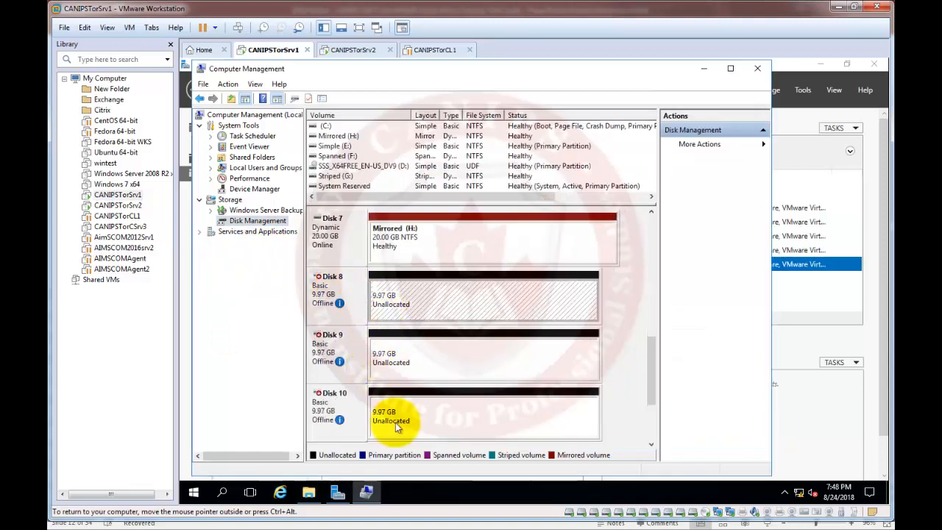
mouse_move(338, 303)
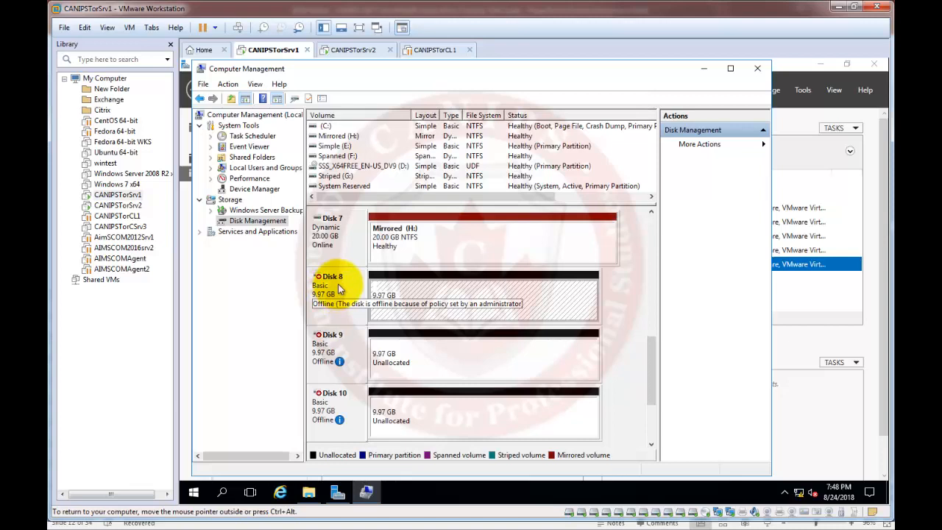
right_click(434, 297)
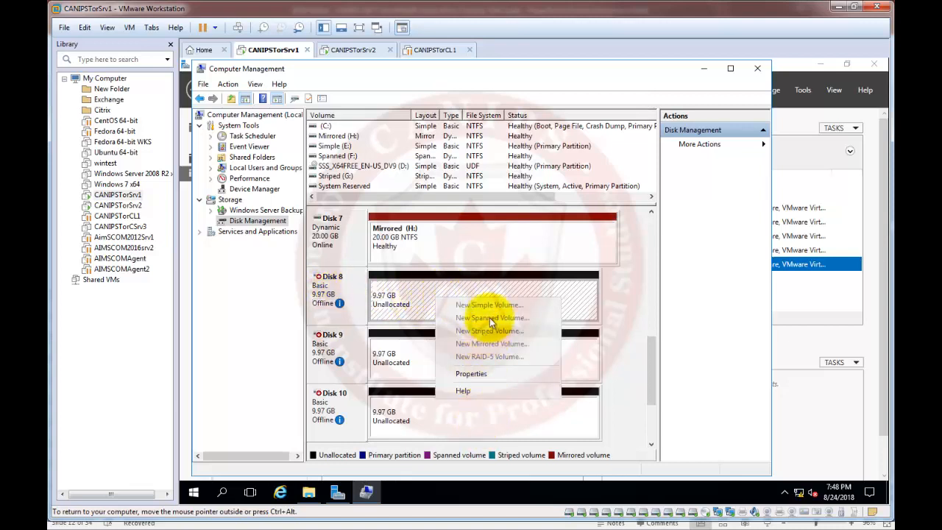
right_click(352, 292)
left_click(384, 297)
right_click(352, 356)
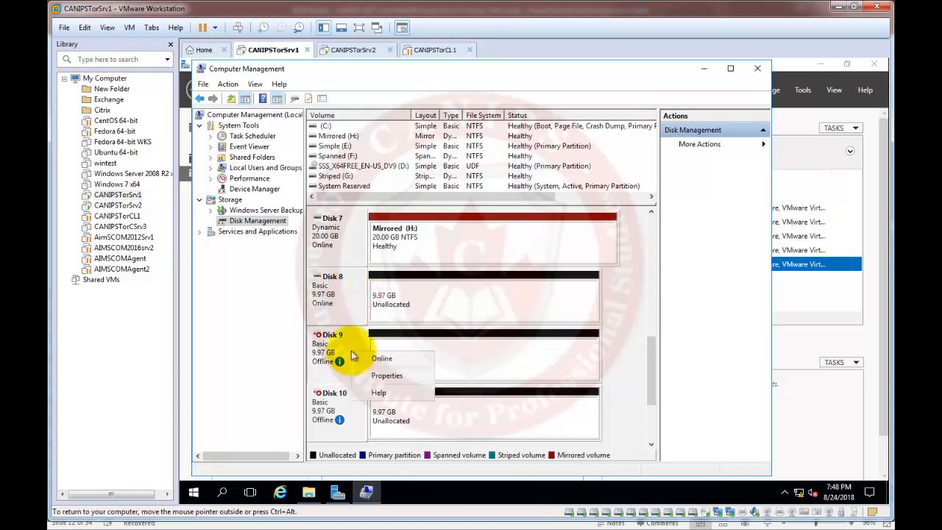
left_click(379, 358)
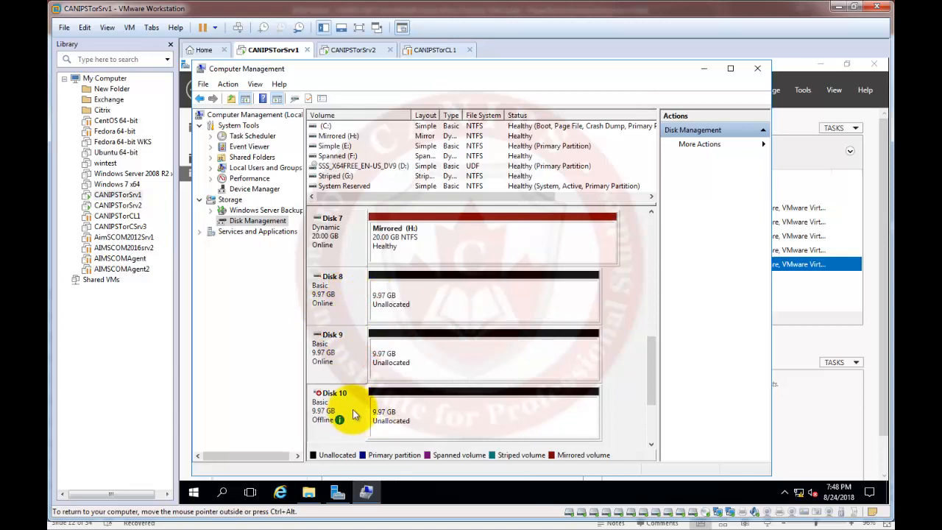
right_click(352, 409)
left_click(381, 413)
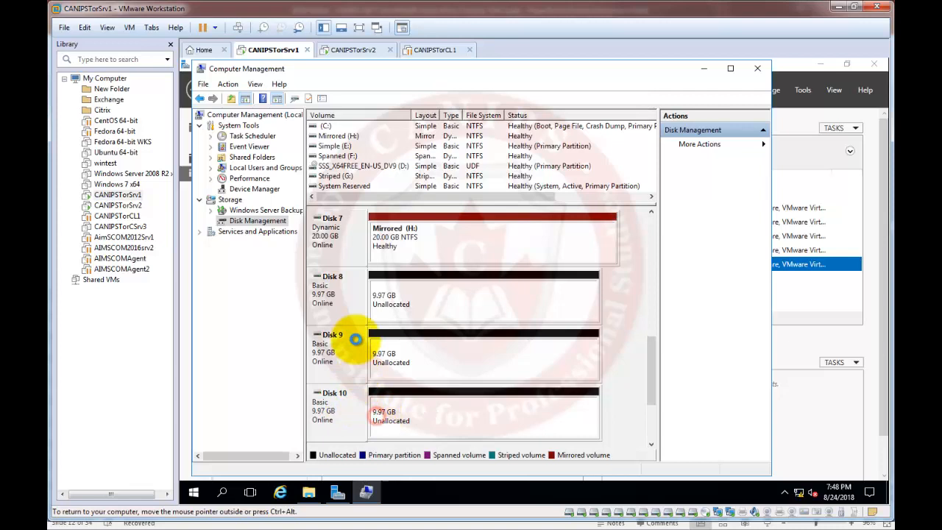
- Start a new RAID-5 volume from the unallocated space on Disk 8 and add Disk 9 and Disk 10 to it
right_click(350, 300)
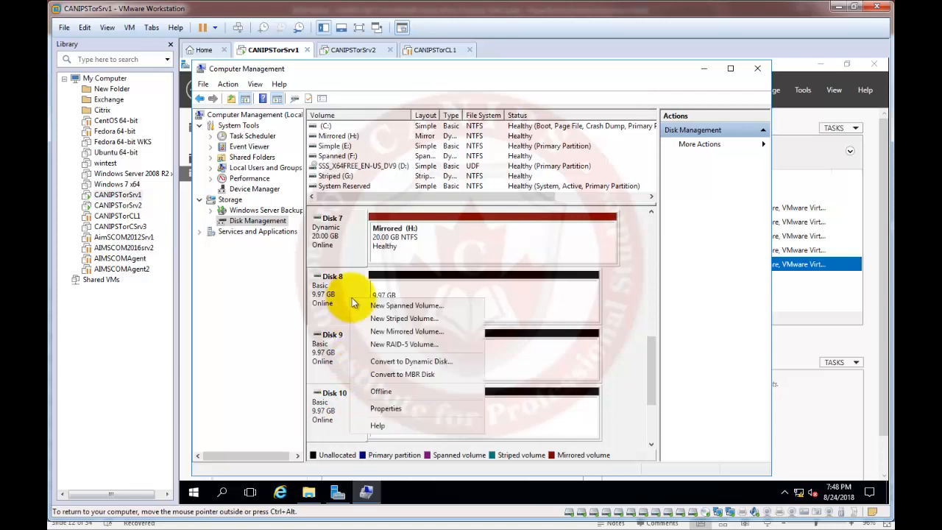
left_click(471, 294)
right_click(477, 293)
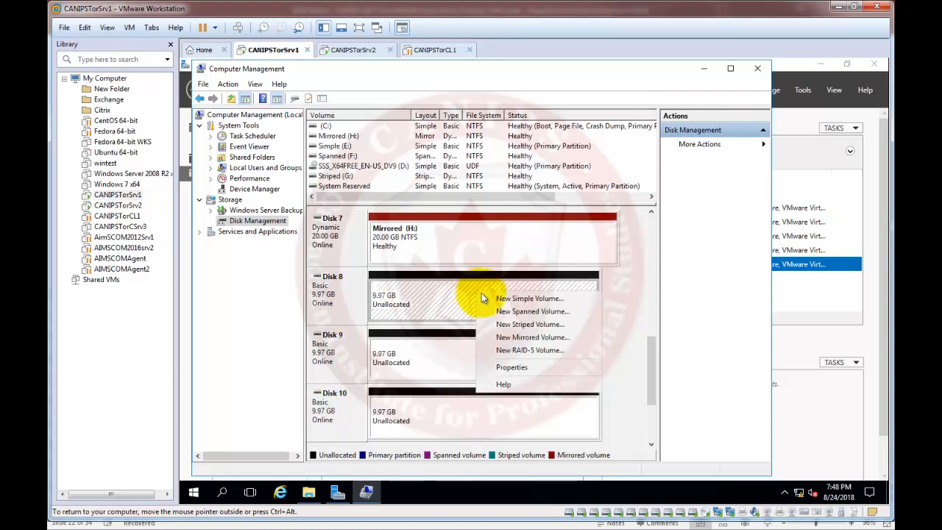
left_click(531, 351)
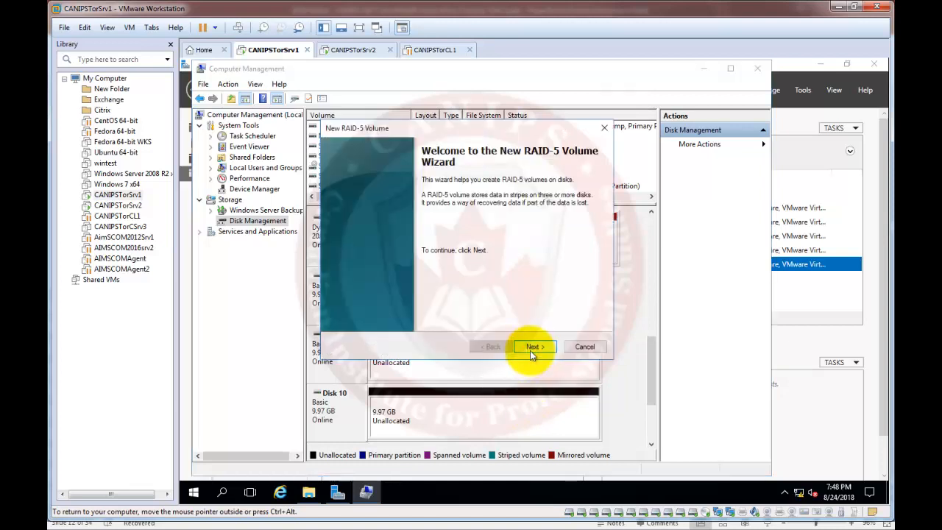
left_click(531, 347)
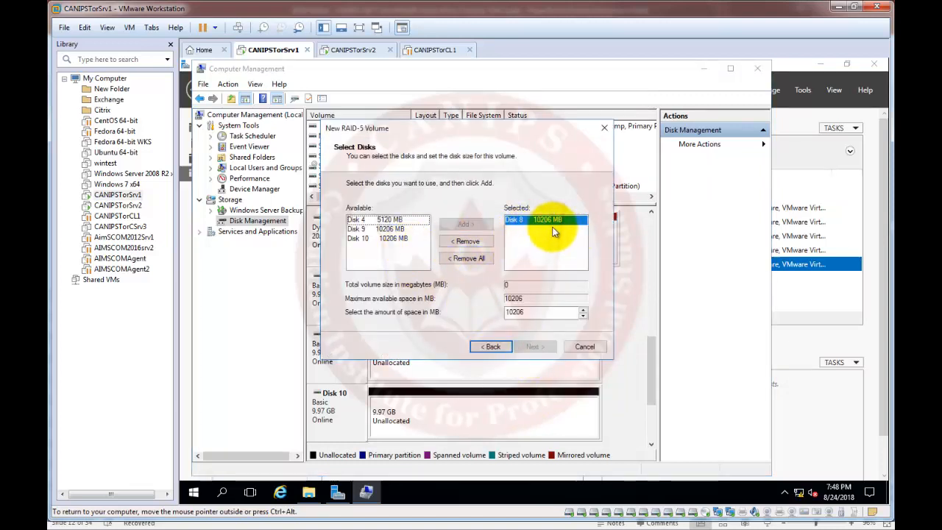
left_click(383, 229)
left_click(466, 223)
left_click(390, 229)
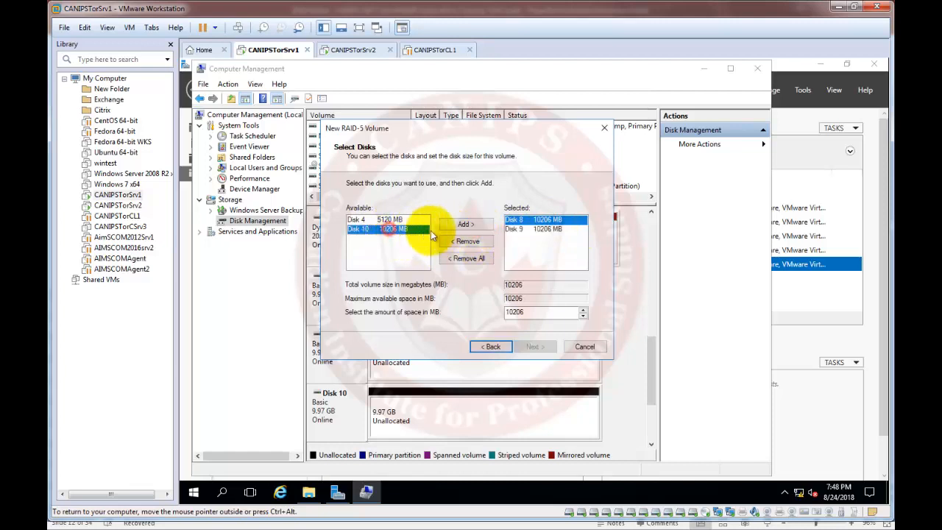
left_click(466, 223)
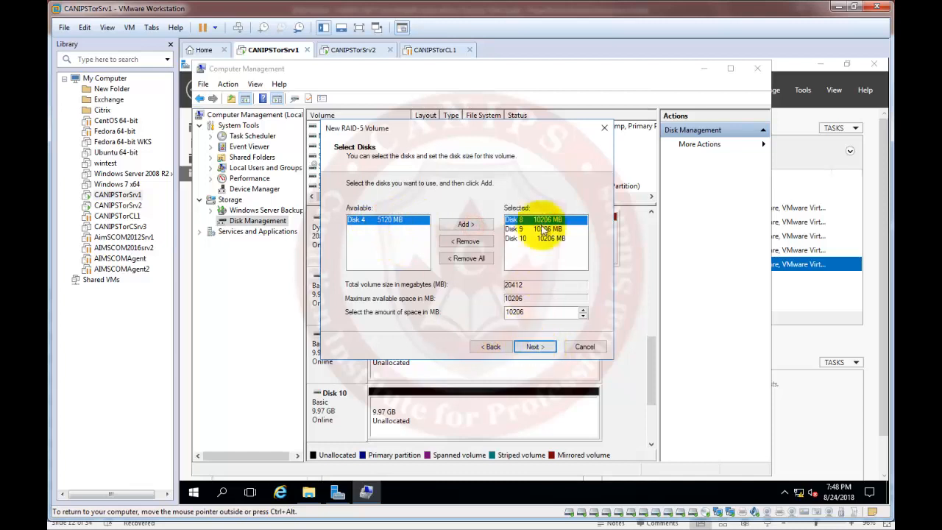
- Create the RAID-5 volume with drive letter I, NTFS quick format and label RAID5, accepting the conversion to dynamic disks
left_click(536, 352)
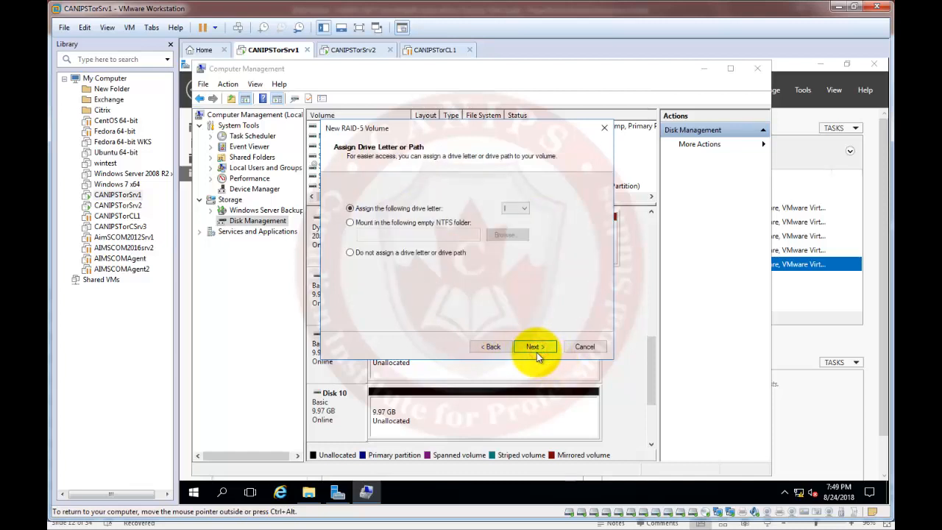
left_click(537, 351)
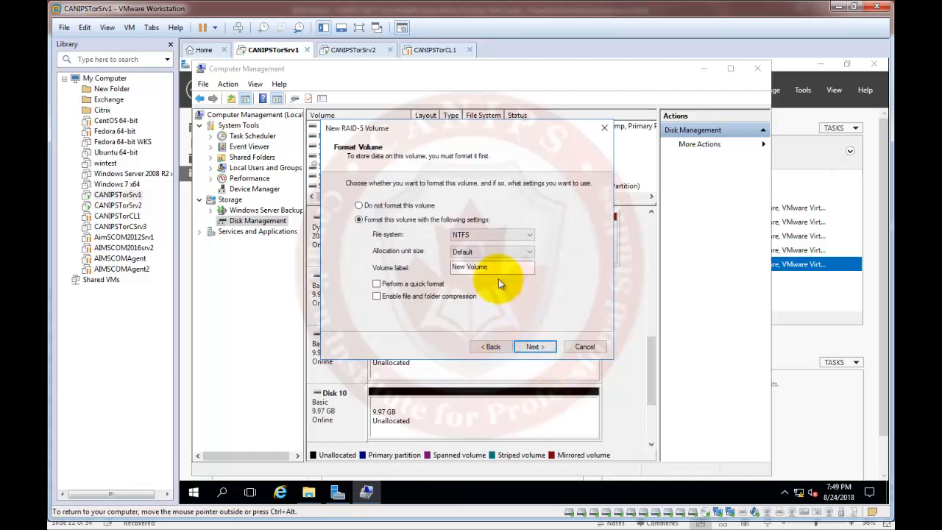
left_click_drag(498, 267, 363, 271)
type("RAID5")
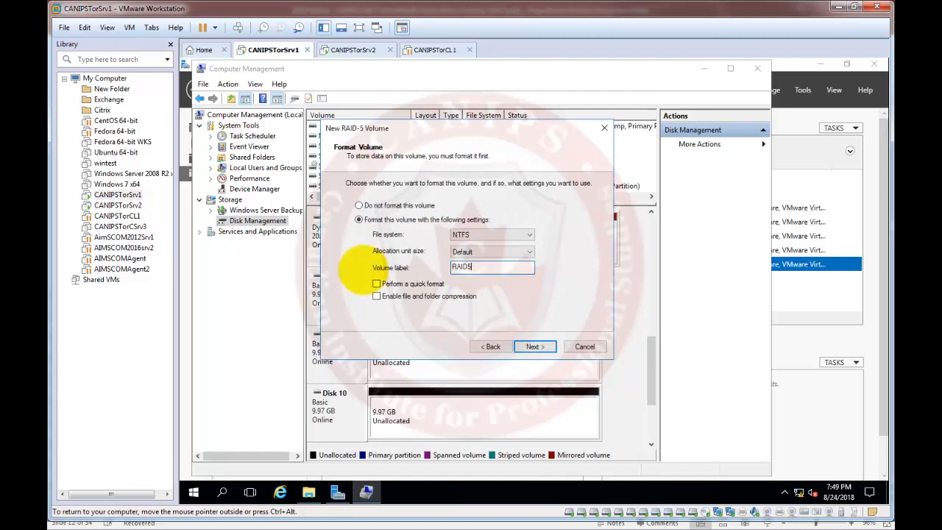
left_click(375, 284)
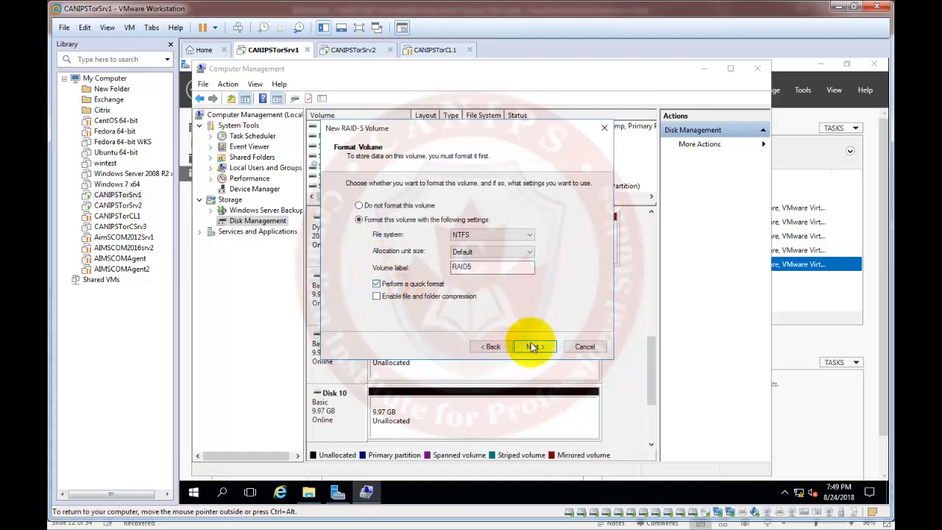
left_click(533, 347)
left_click(537, 350)
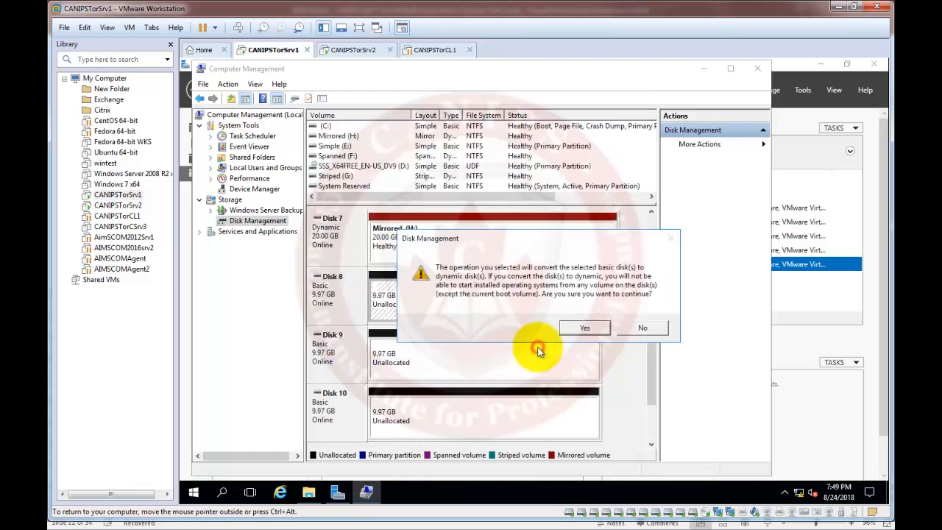
left_click(589, 328)
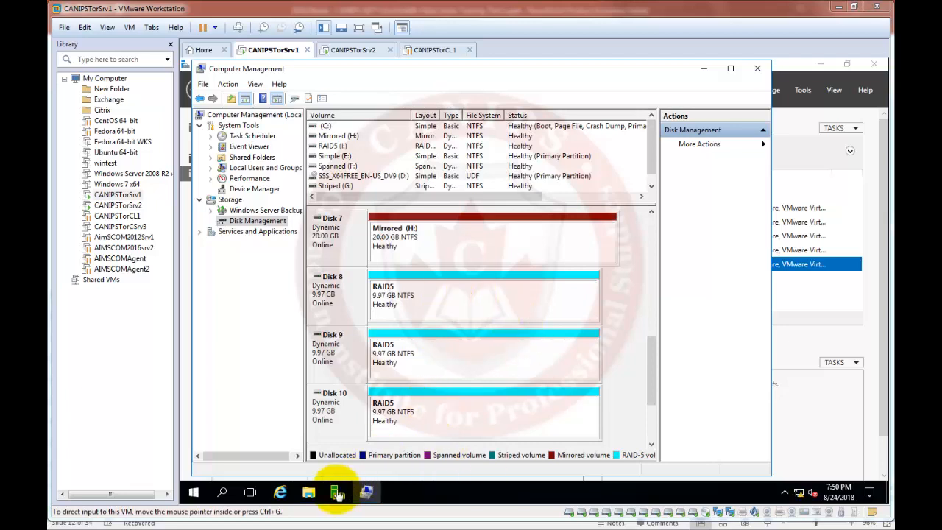
- Look into the RAID5 (I:) drive in File Explorer and review the hard disks in the CANIPSTorSrv1 virtual machine settings
left_click(309, 493)
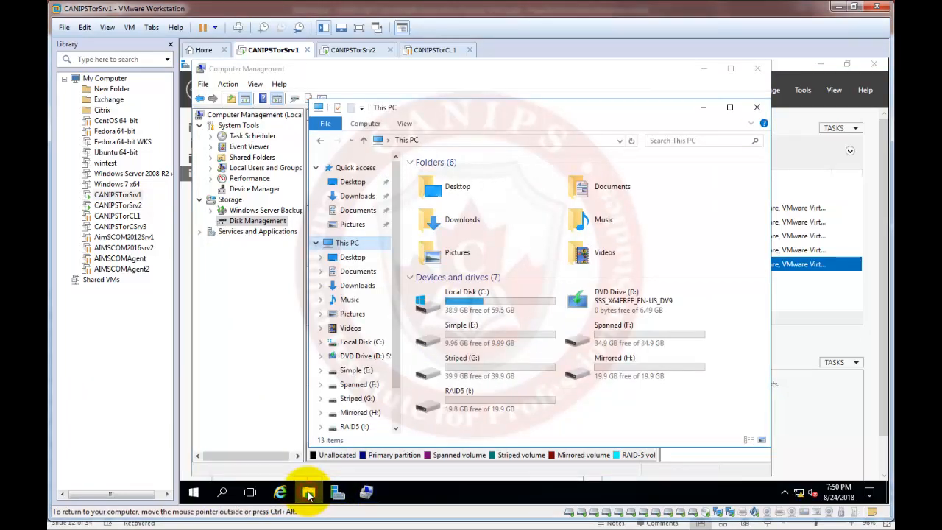
double_click(464, 398)
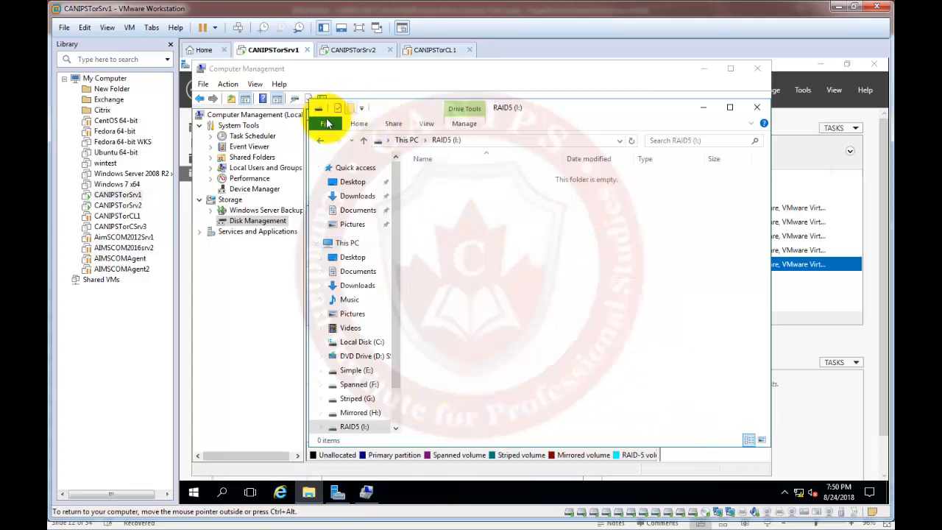
left_click(319, 140)
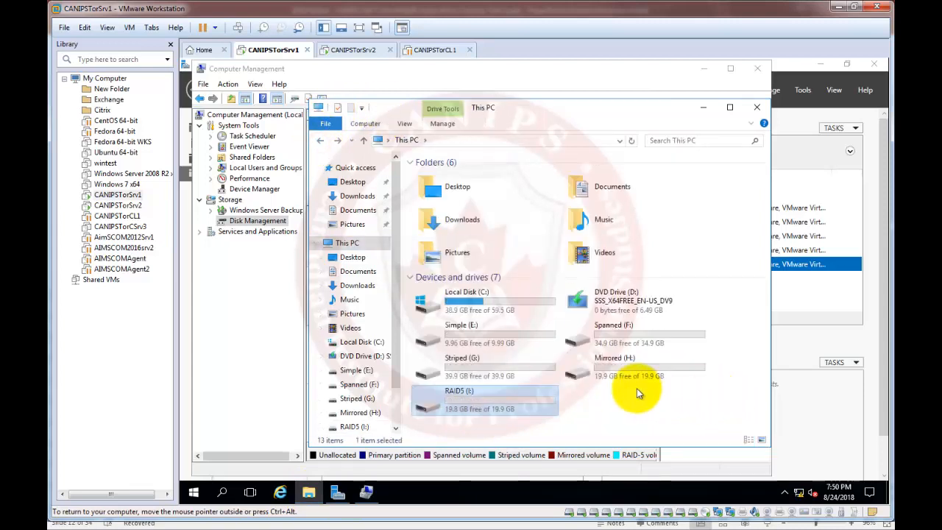
right_click(287, 51)
left_click(328, 211)
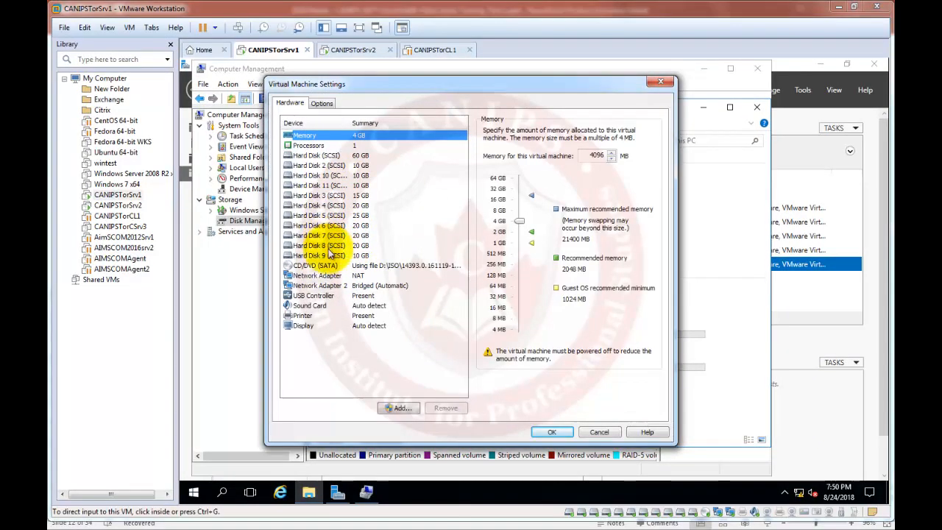
left_click(659, 81)
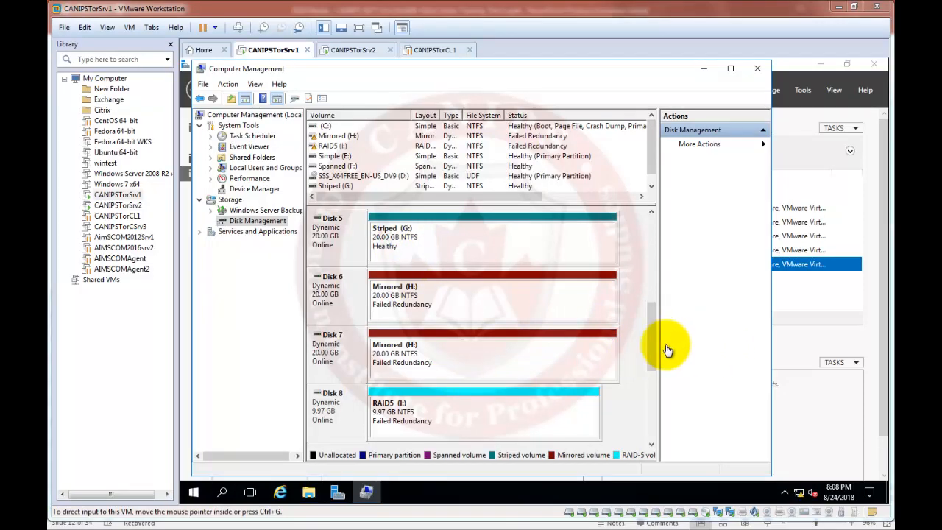
- Maximize Computer Management and examine the status of the volumes on all disks in Disk Management
left_click_drag(652, 351, 653, 350)
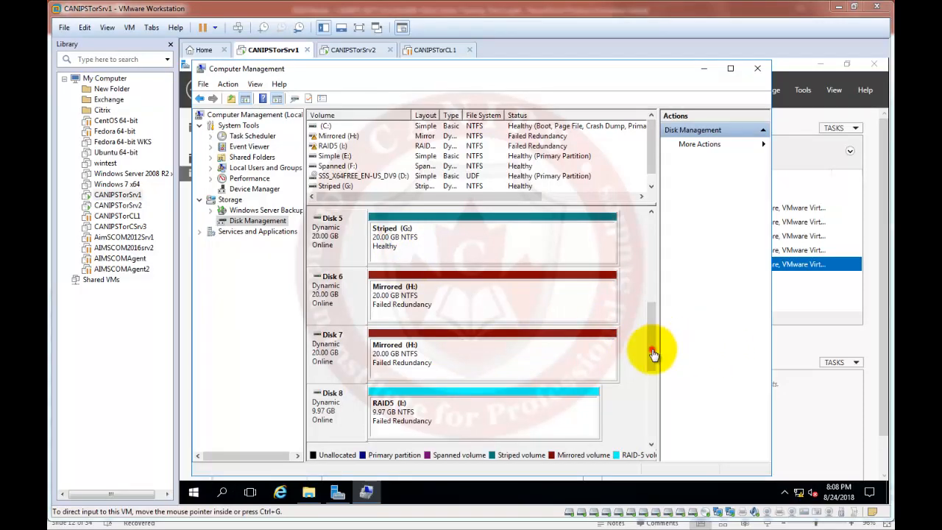
double_click(606, 72)
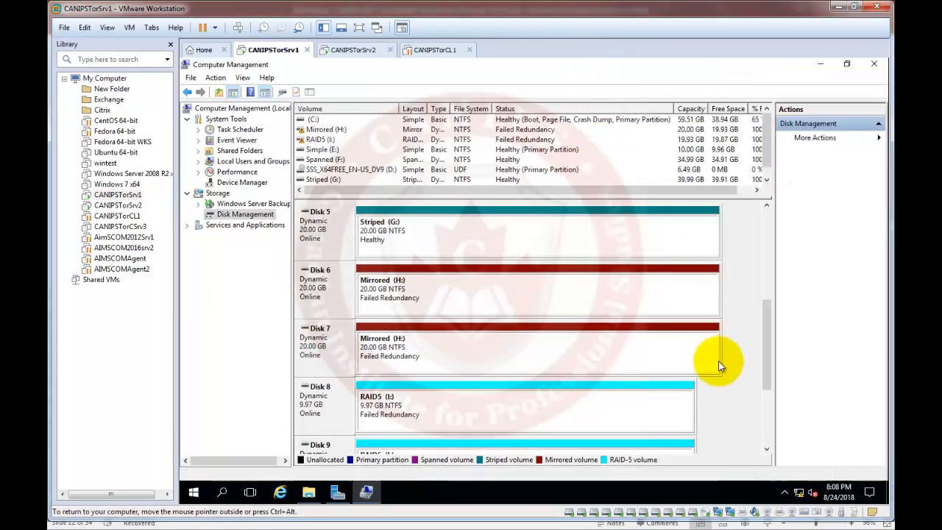
left_click_drag(766, 354, 782, 218)
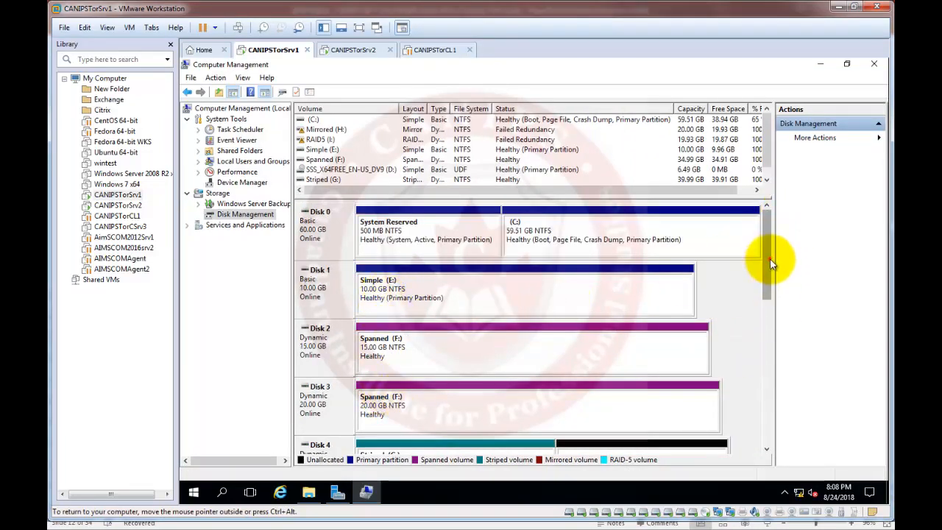
left_click_drag(768, 259, 763, 368)
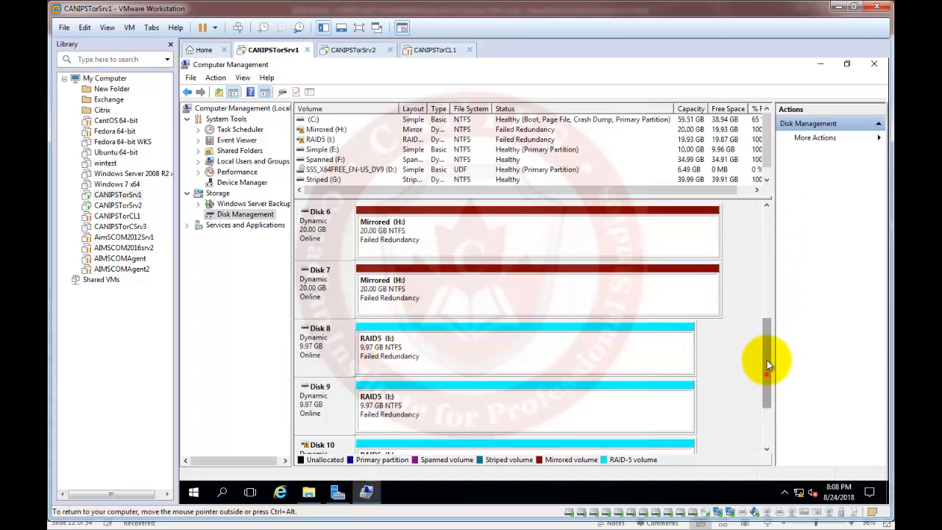
left_click_drag(767, 361, 769, 231)
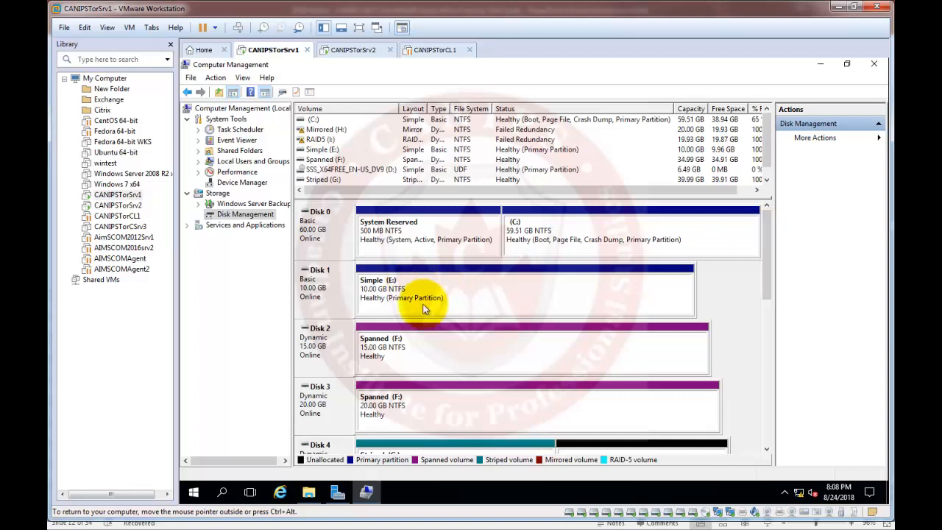
- Create a folder named Data on the Simple (E:) drive in File Explorer
left_click(308, 491)
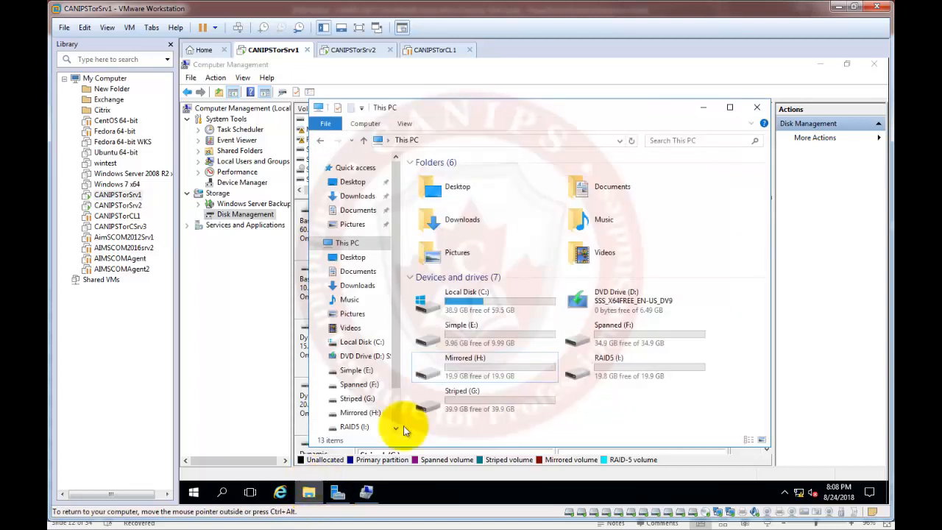
double_click(476, 330)
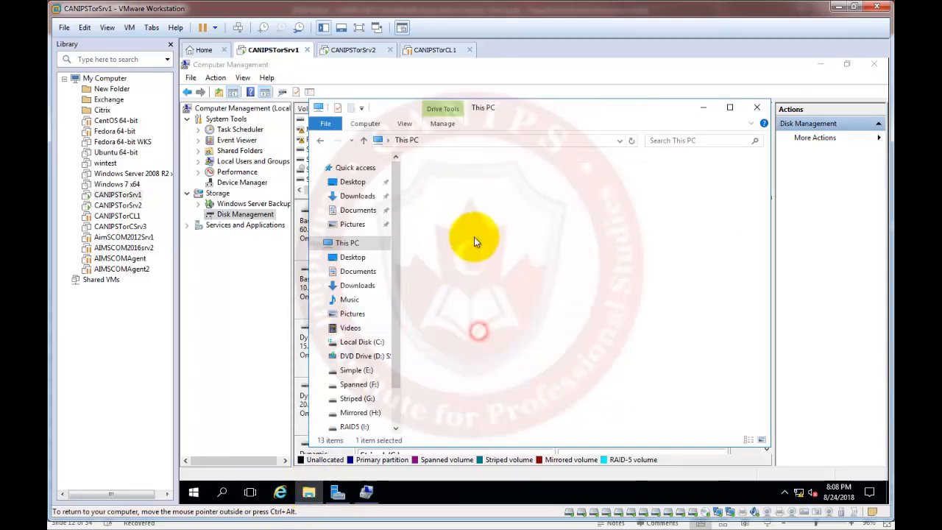
right_click(461, 214)
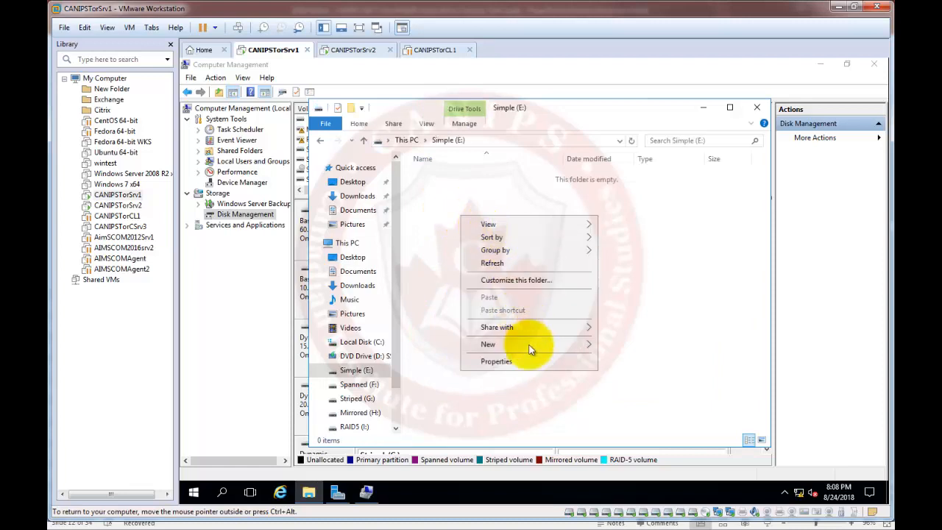
mouse_move(529, 346)
left_click(622, 345)
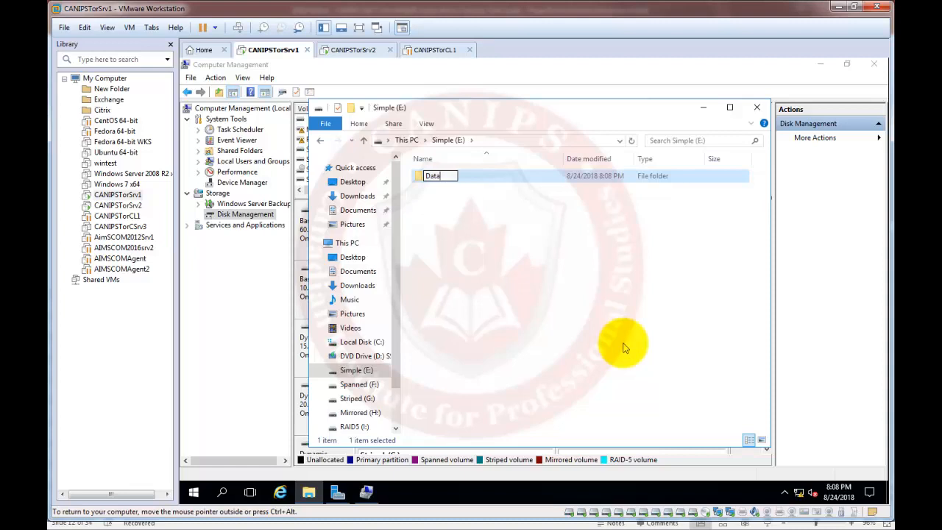
left_click(506, 297)
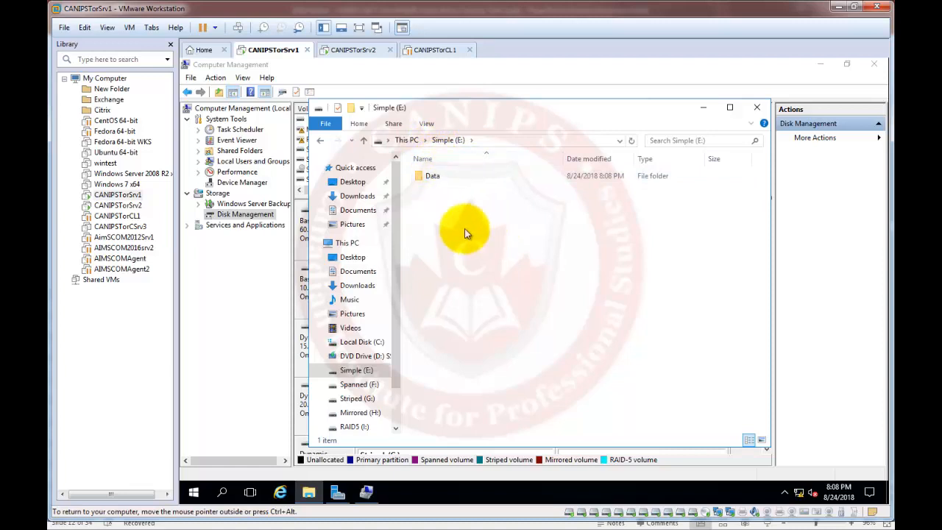
- Take Disk 1 offline in Disk Management and check the available drives under This PC in File Explorer
left_click(247, 296)
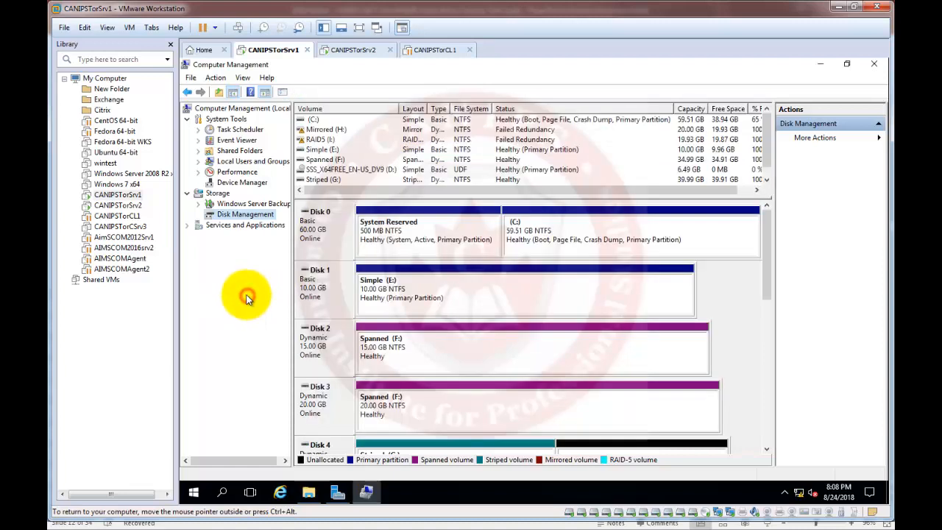
right_click(340, 288)
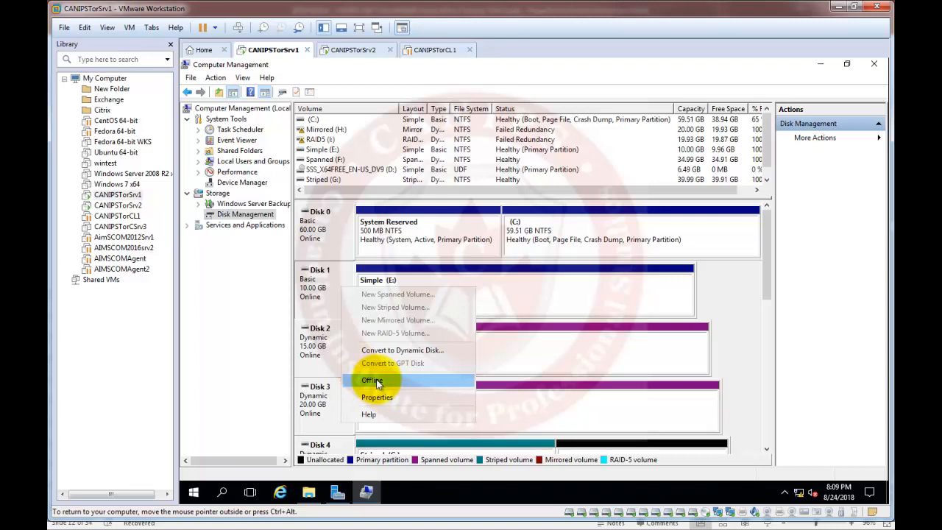
left_click(373, 380)
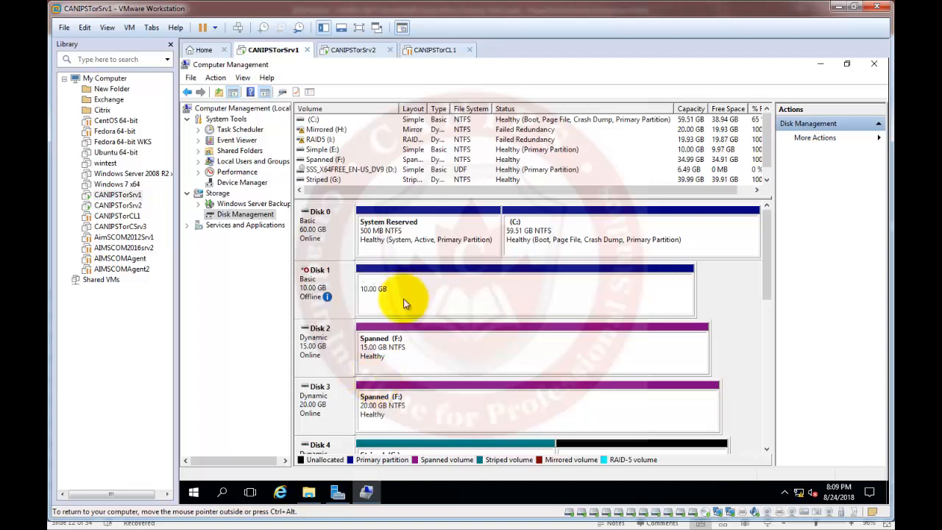
left_click(310, 492)
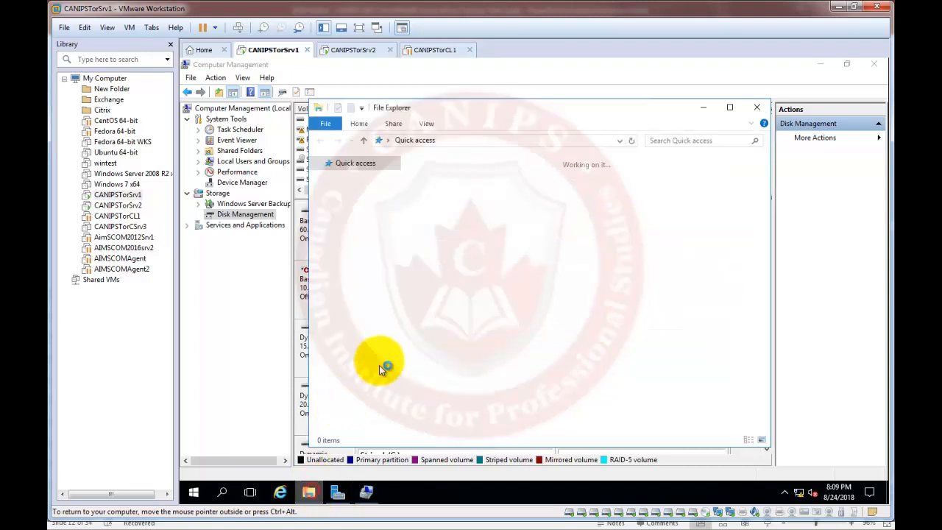
left_click(350, 245)
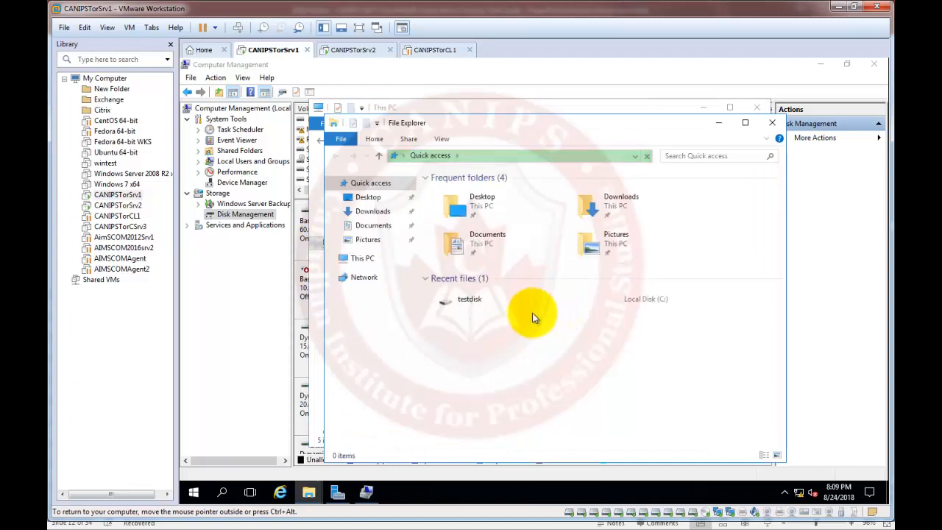
left_click(358, 259)
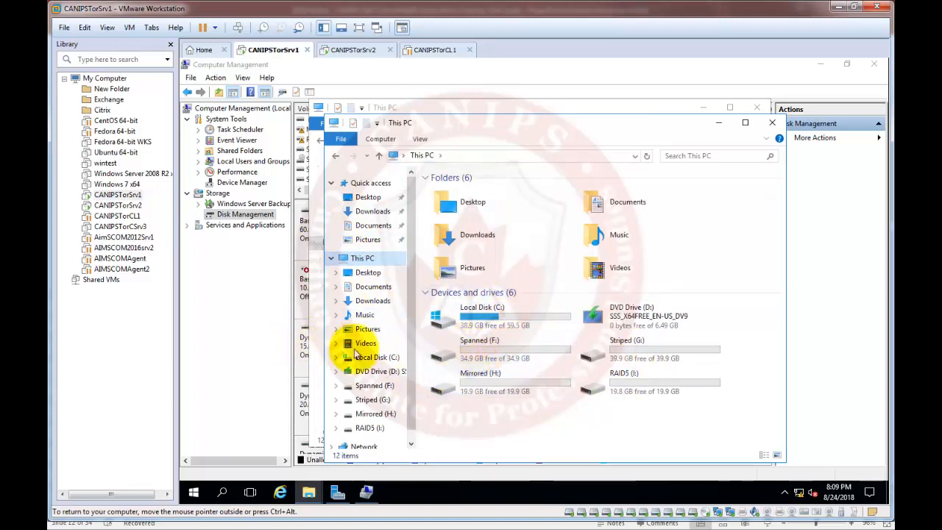
- Return to Disk Management and bring Disk 1 back online
left_click(251, 325)
right_click(335, 280)
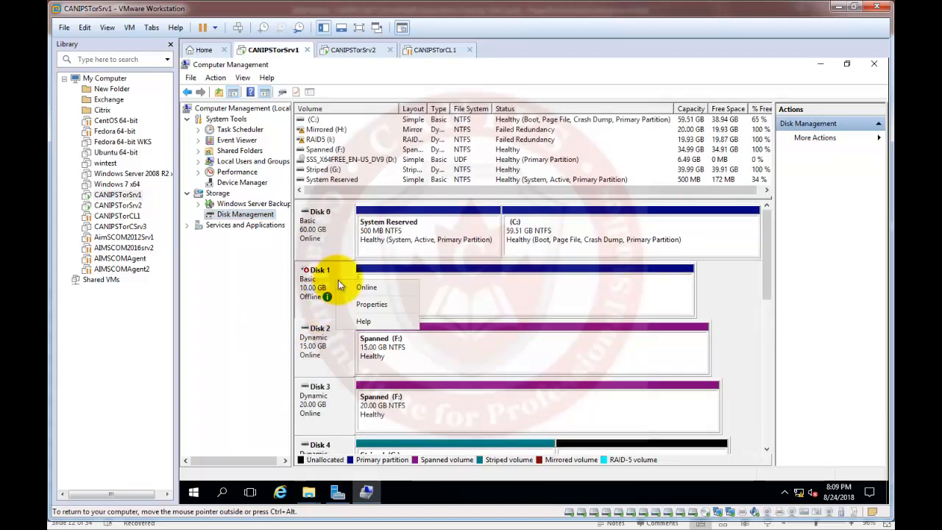
left_click(368, 288)
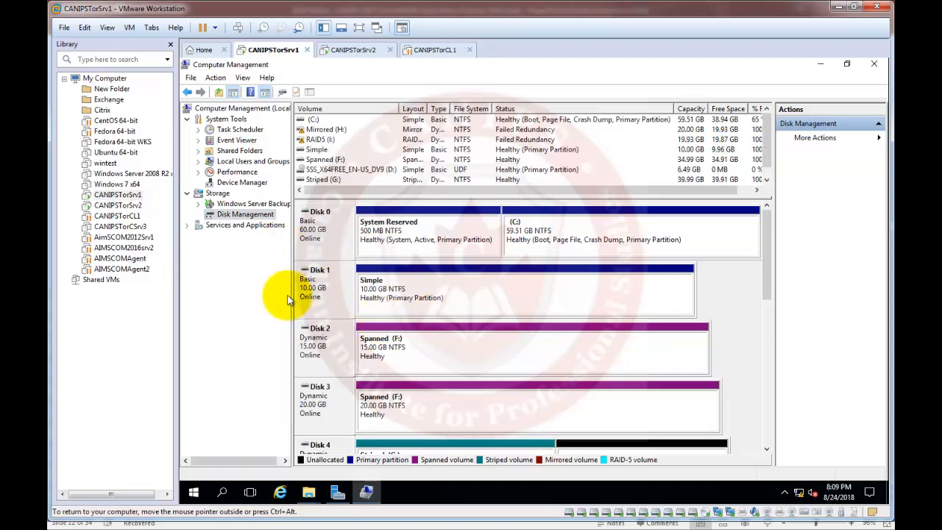
- Open the Simple (E:) drive in File Explorer to check for the Data folder, and return to Disk Management
left_click(307, 491)
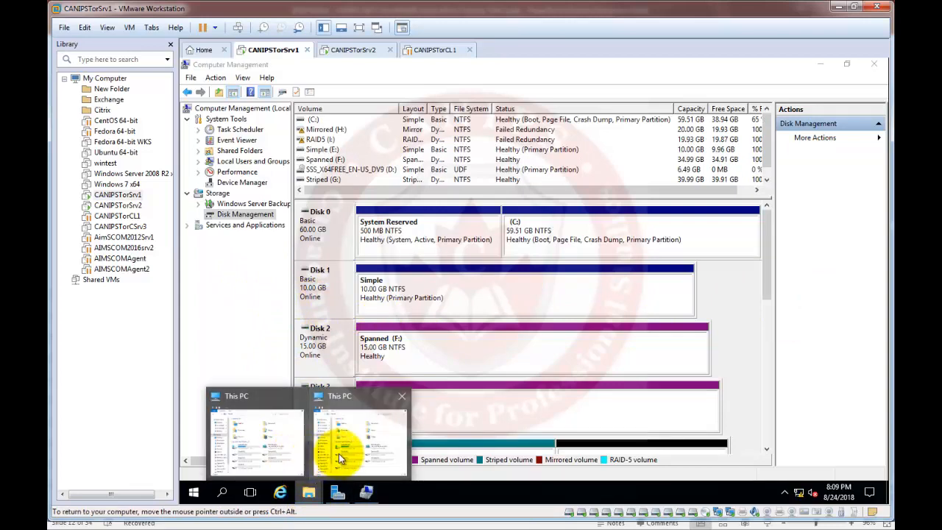
left_click(341, 458)
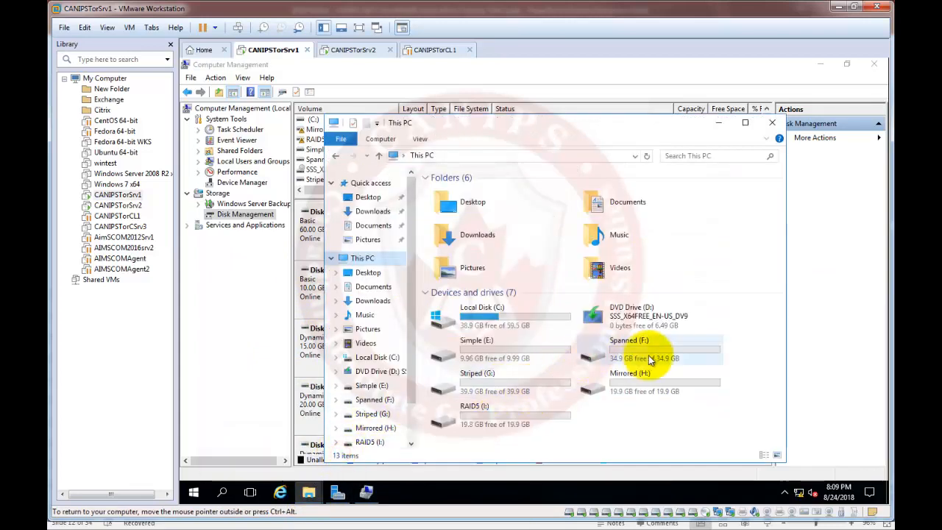
double_click(496, 357)
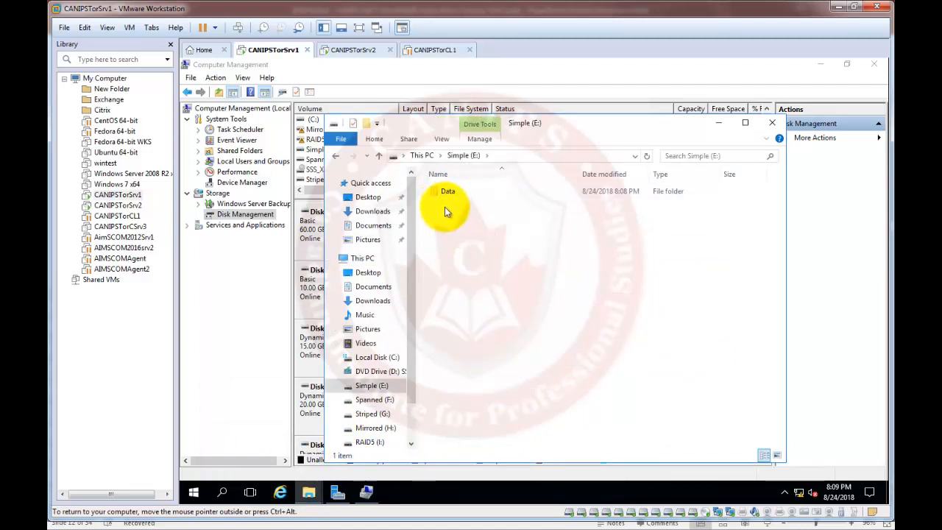
left_click(250, 312)
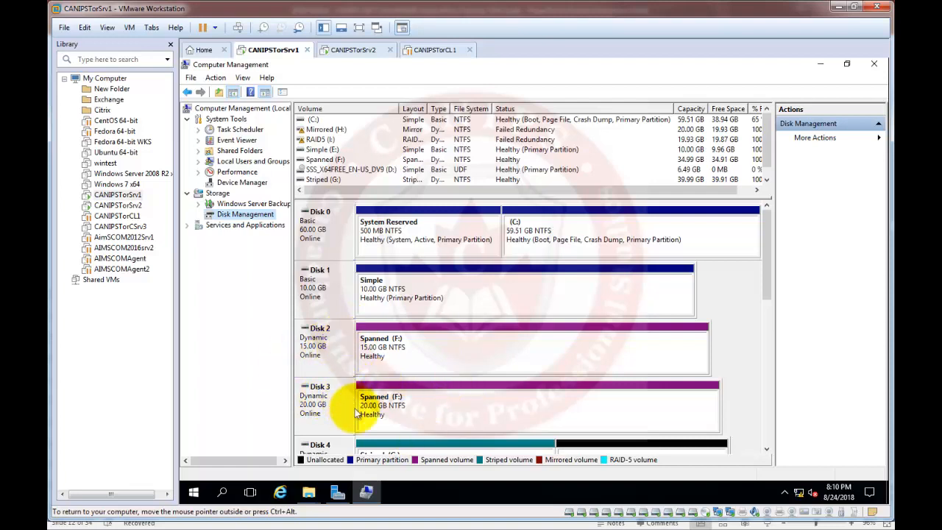
- Create a folder named Data 2 on the Spanned (F:) drive in File Explorer and go back to This PC
mouse_move(310, 495)
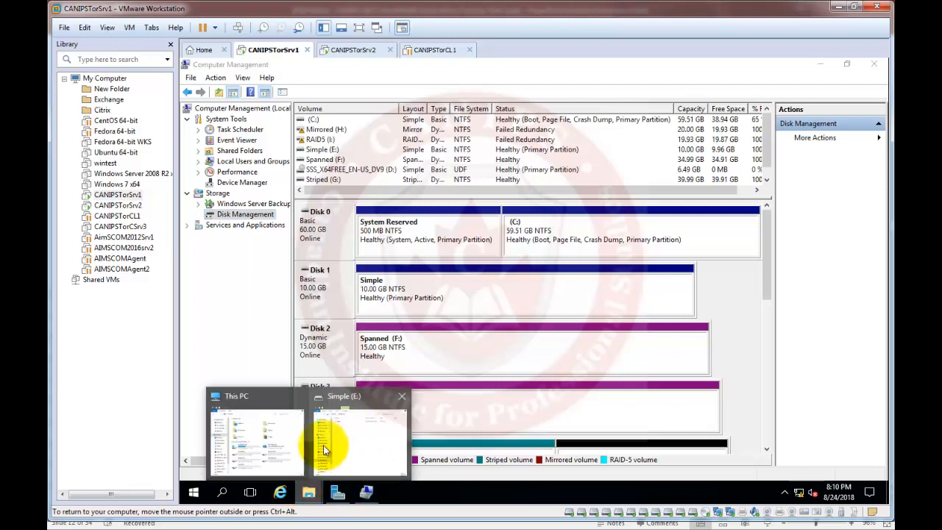
left_click(357, 444)
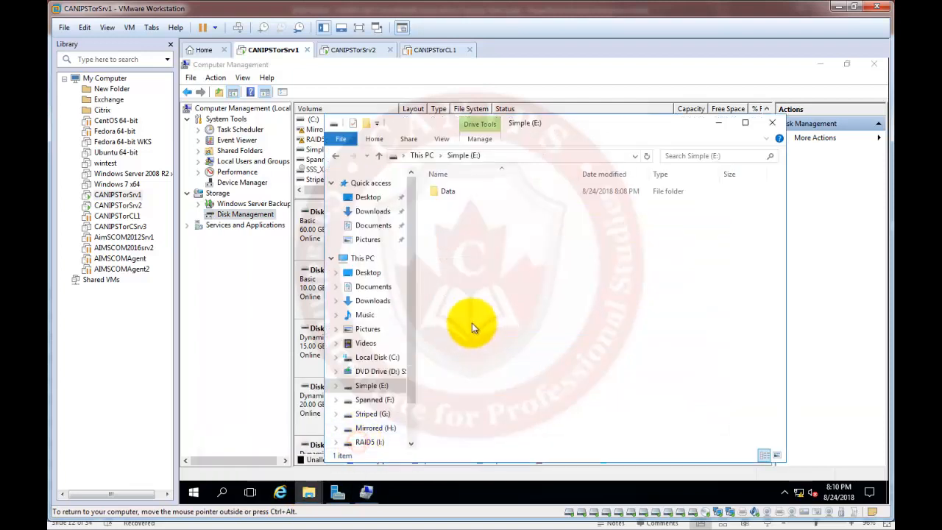
left_click(337, 157)
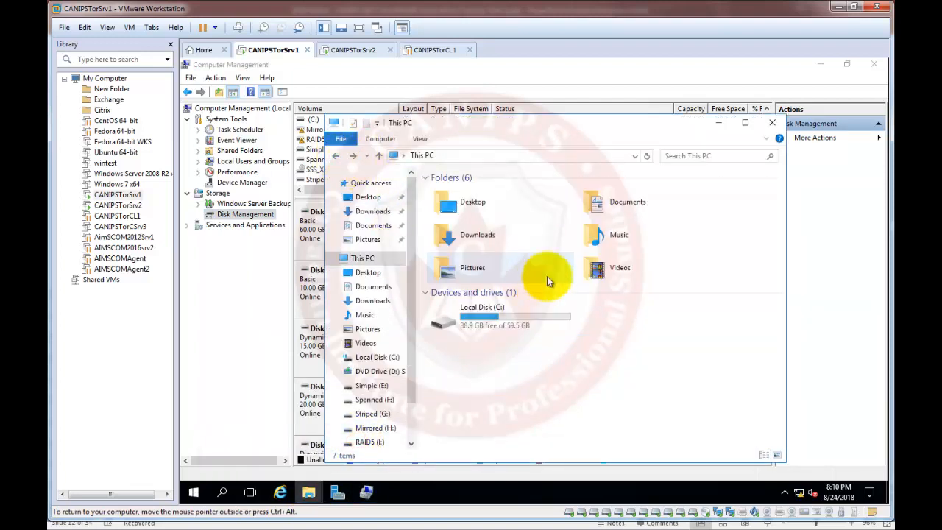
left_click(633, 351)
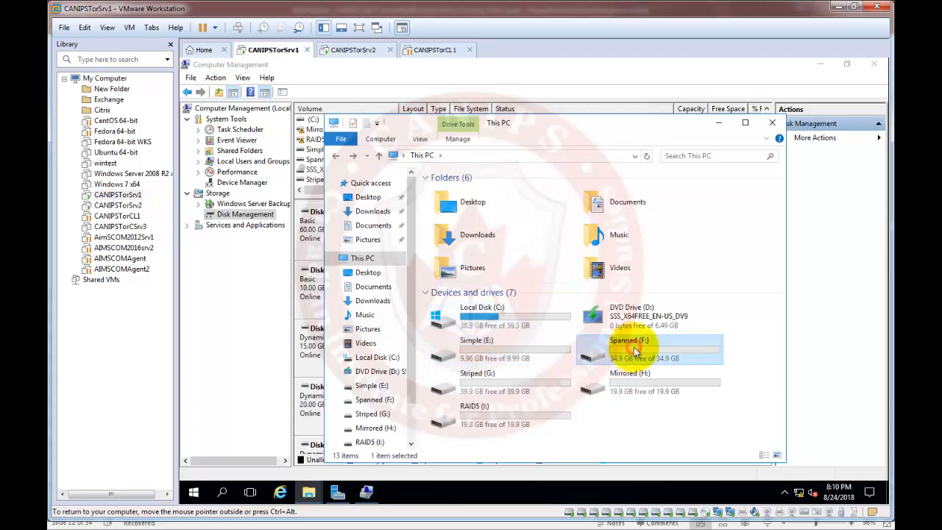
double_click(631, 350)
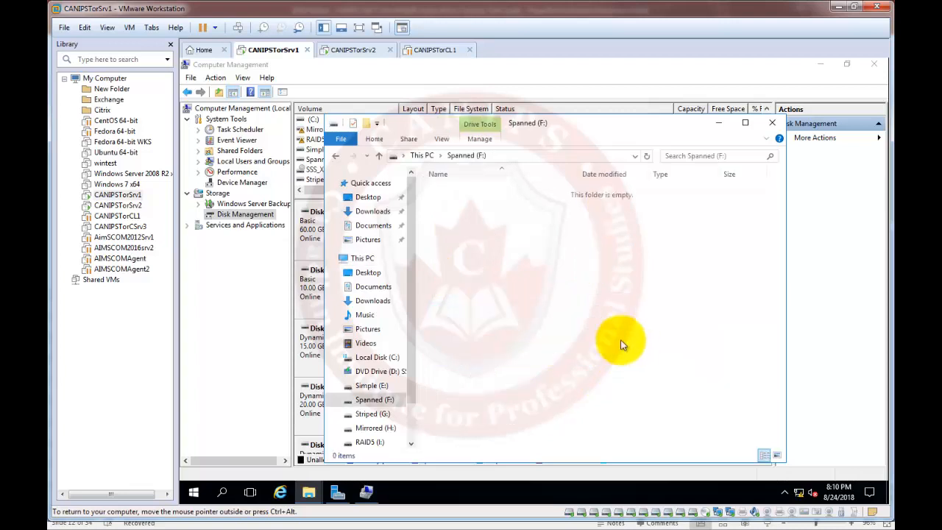
right_click(482, 245)
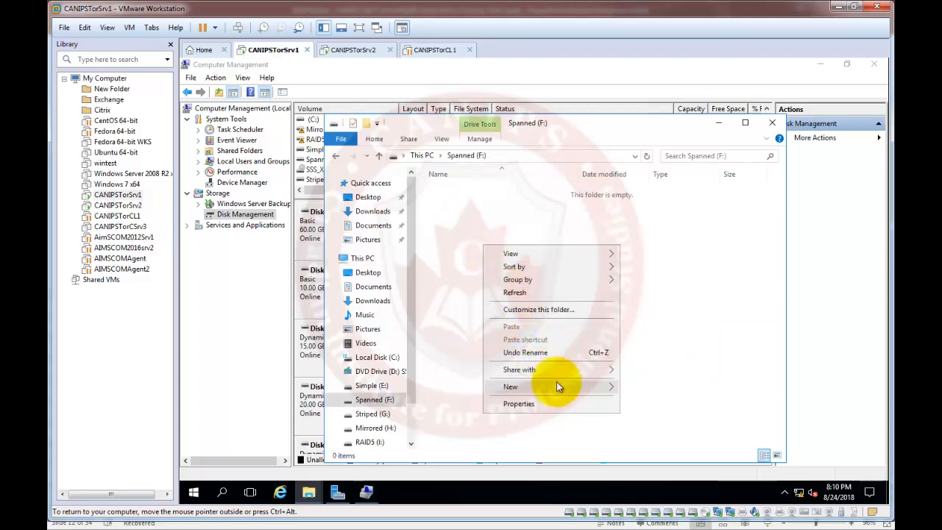
mouse_move(564, 386)
left_click(643, 387)
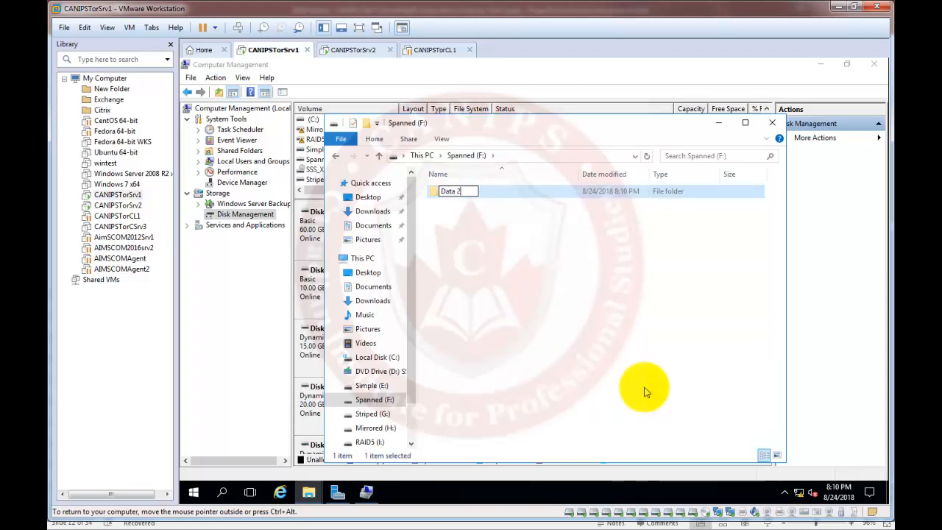
left_click(652, 400)
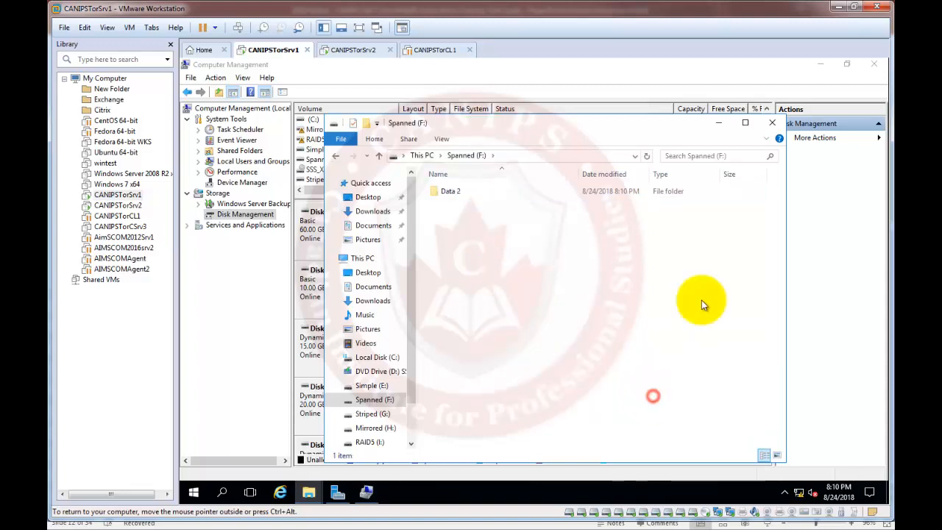
left_click(336, 158)
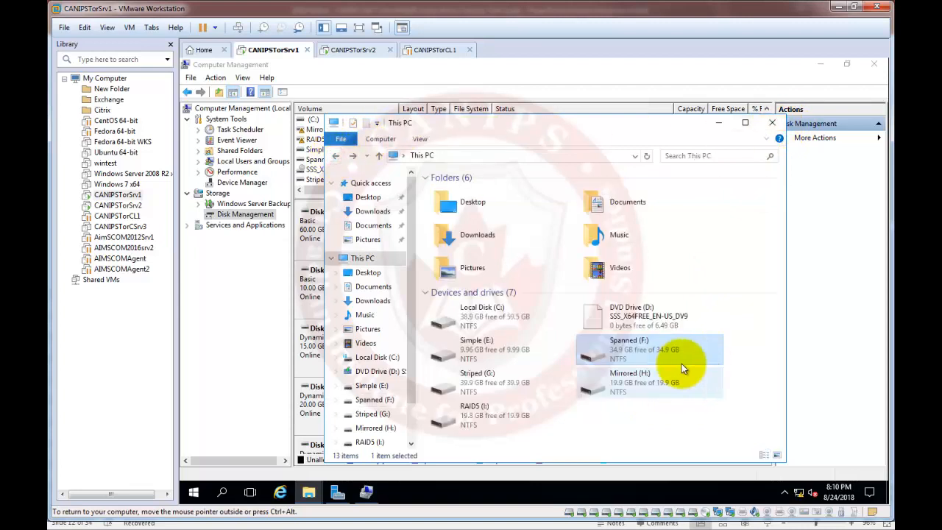
left_click(644, 352)
- Take Disk 3 offline in Disk Management and check the available drives under This PC in File Explorer
left_click(272, 390)
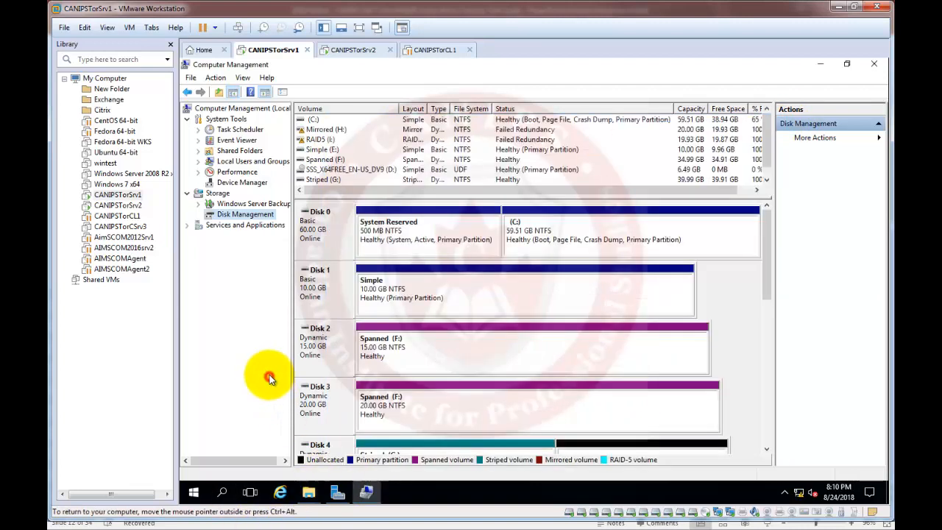
right_click(336, 414)
left_click(368, 357)
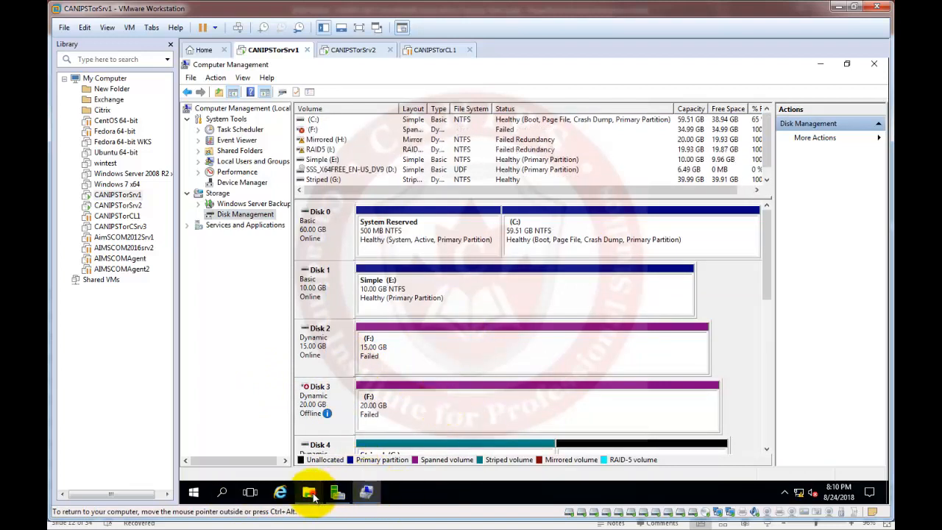
mouse_move(314, 498)
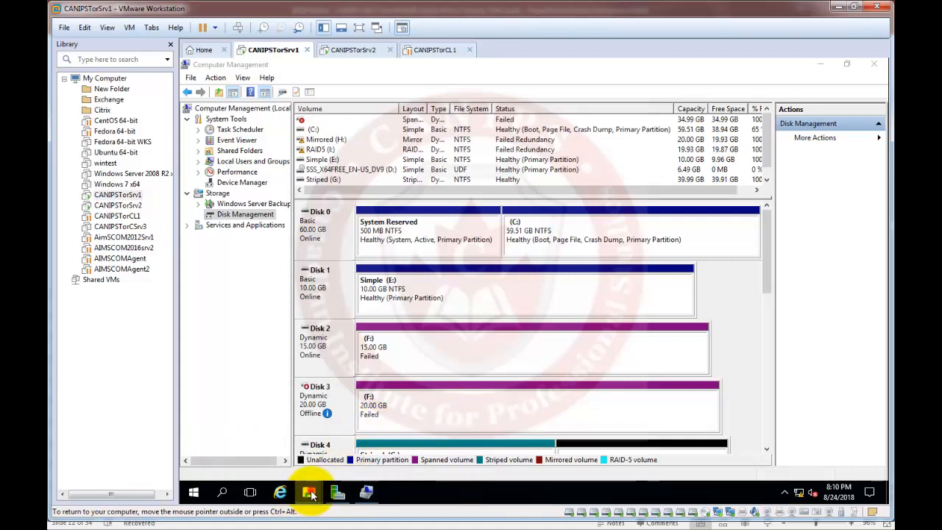
mouse_move(310, 495)
left_click(236, 449)
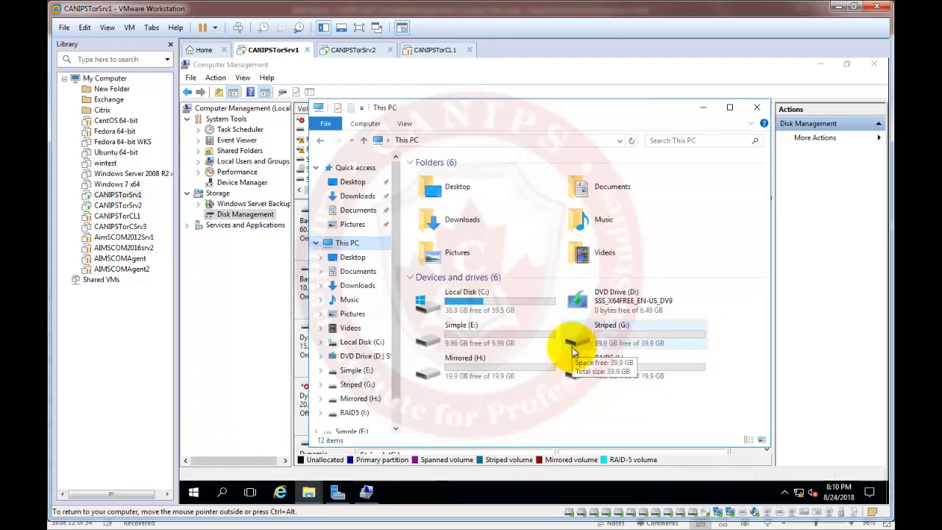
- Return to Disk Management and bring Disk 3 back online
left_click(238, 324)
right_click(336, 403)
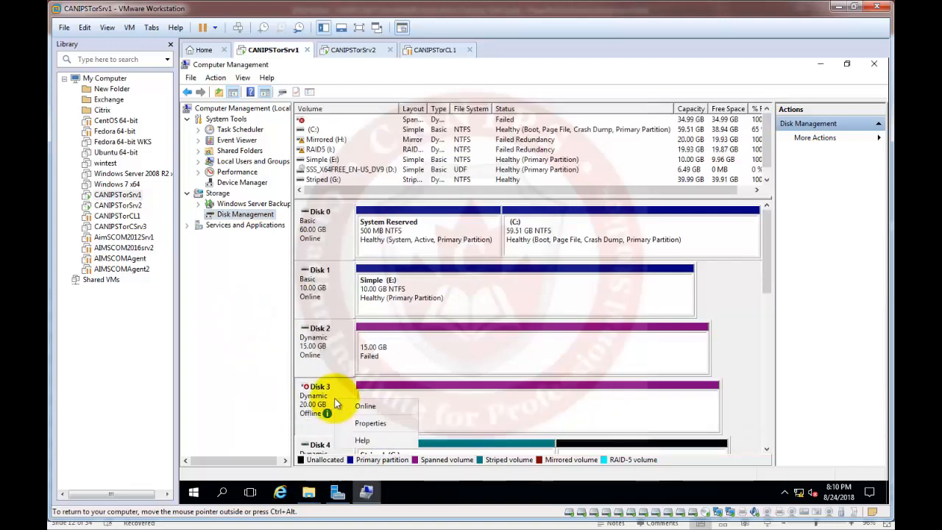
left_click(316, 404)
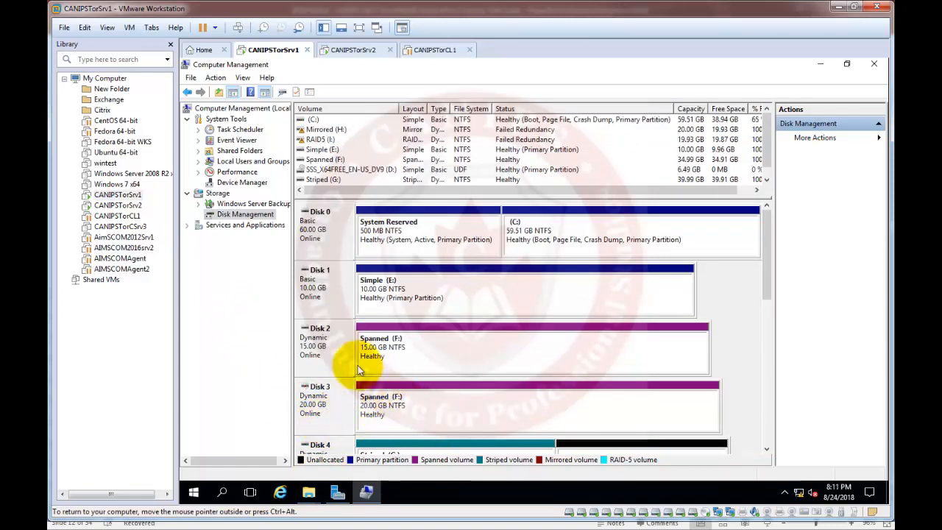
- Open the Spanned (F:) drive in File Explorer to check for the Data 2 folder, and go back to This PC
mouse_move(305, 495)
left_click(330, 452)
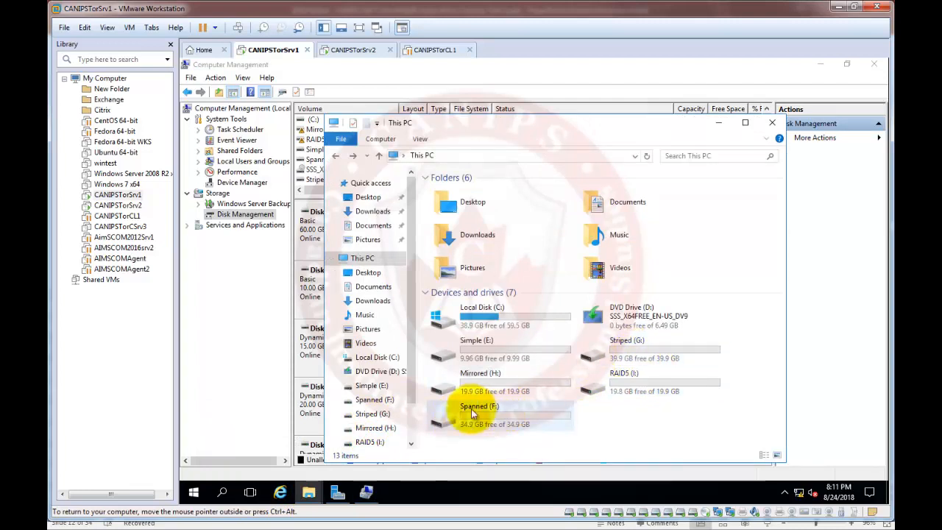
double_click(491, 413)
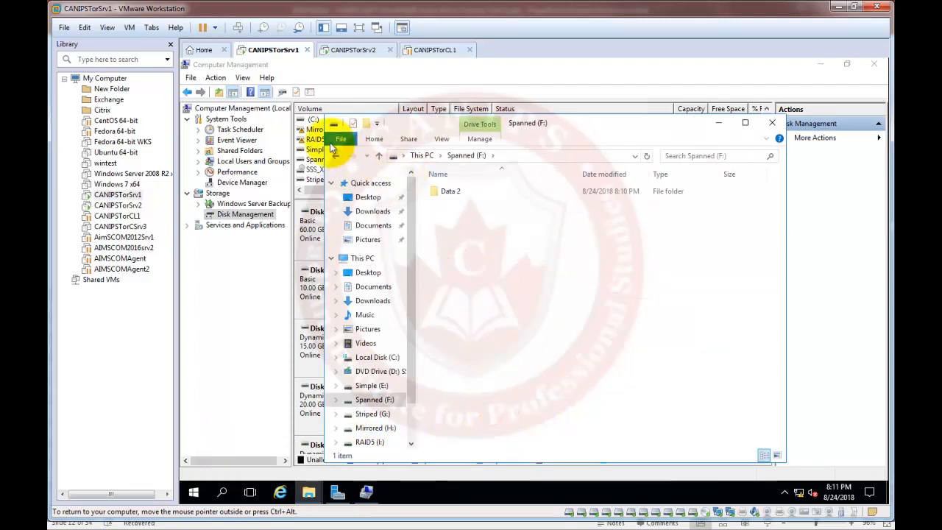
left_click(340, 159)
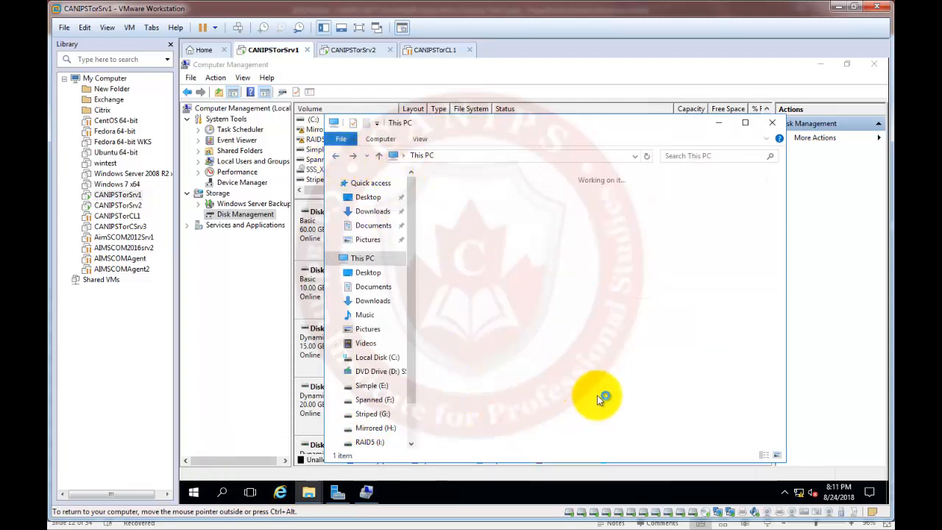
- Create a folder named Data3 on the Striped (G:) drive and close that File Explorer window
left_click(596, 354)
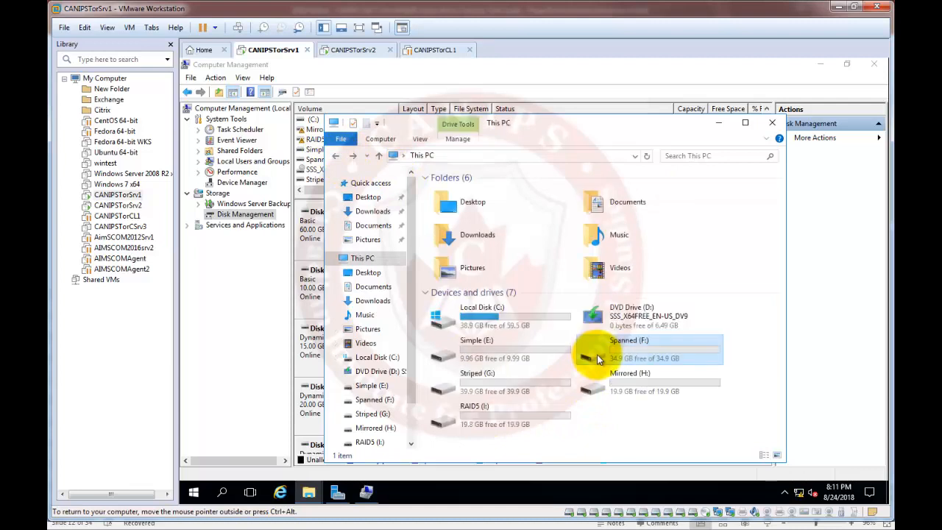
left_click(476, 381)
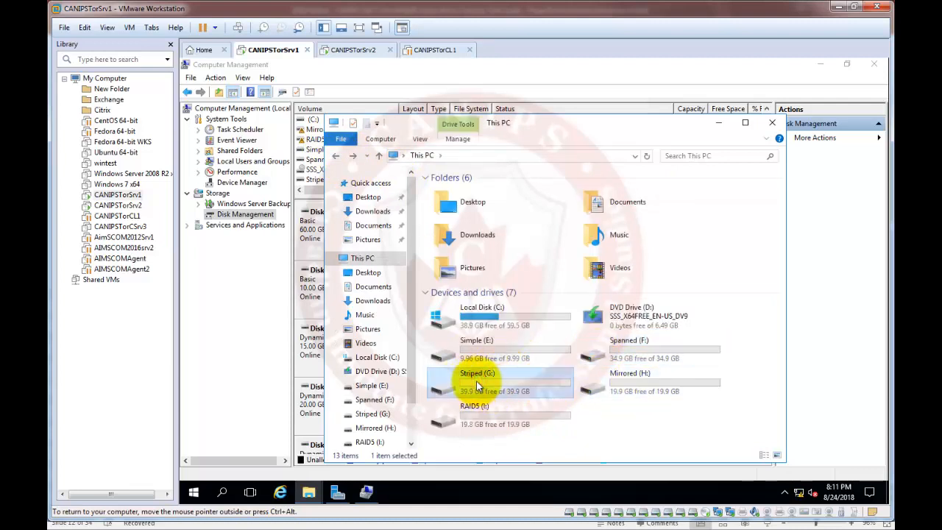
double_click(476, 380)
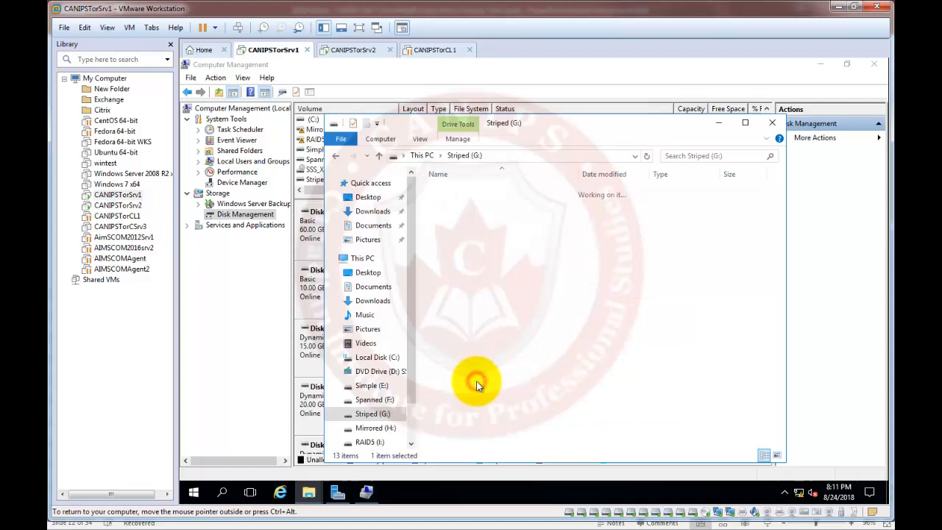
right_click(486, 244)
mouse_move(552, 384)
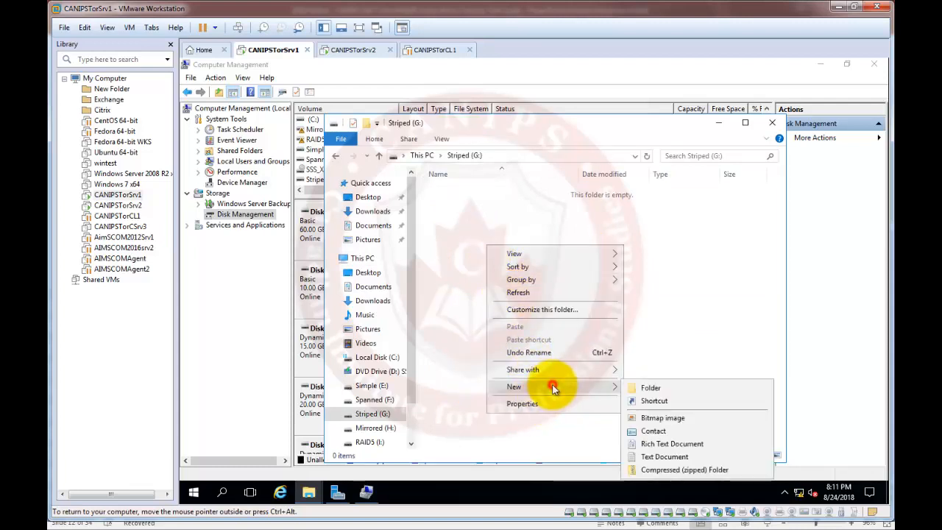
left_click(650, 388)
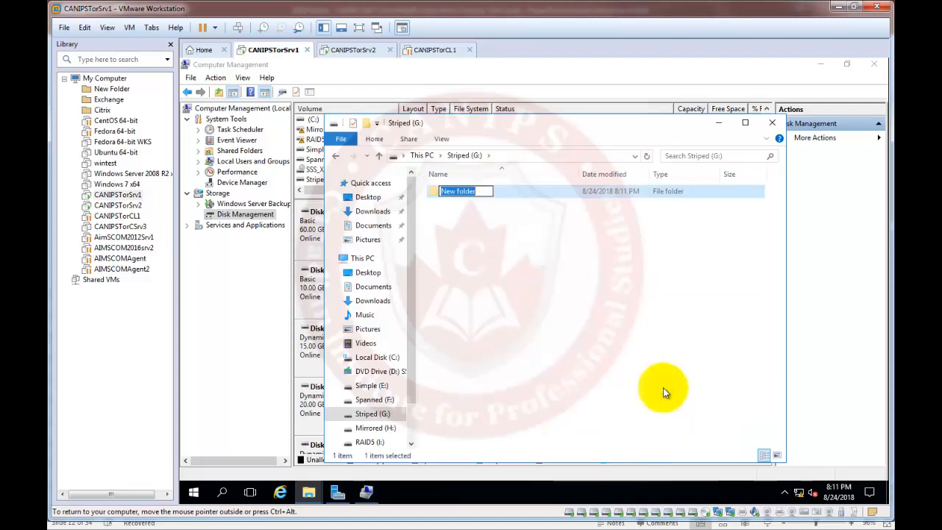
type("Data3")
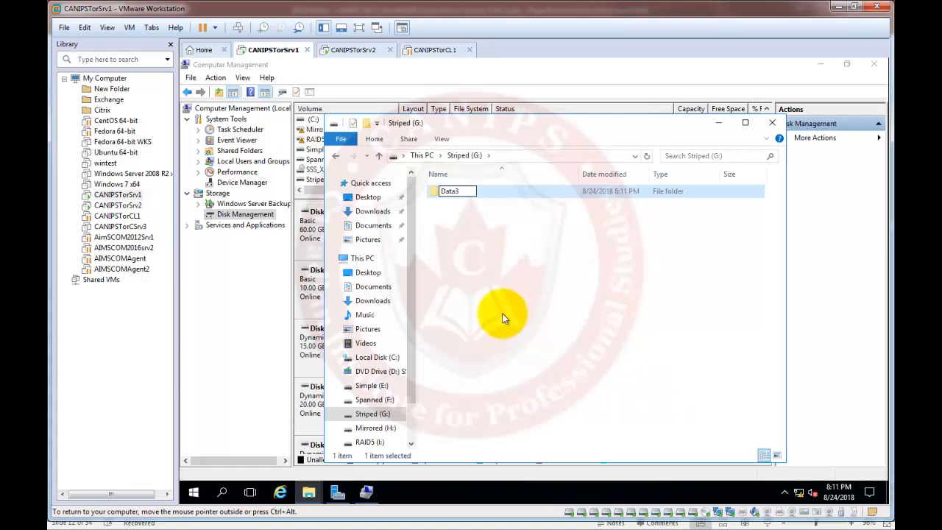
left_click(501, 313)
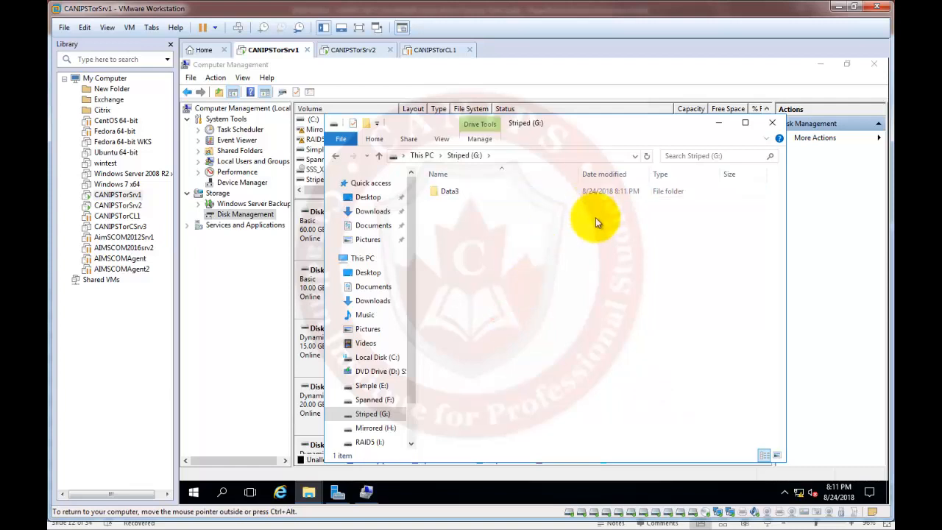
left_click(771, 126)
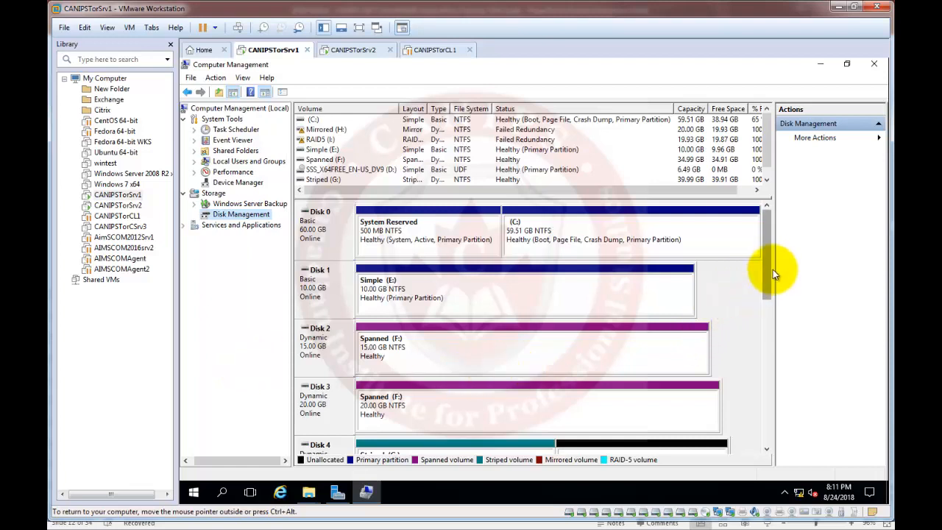
- Take Disk 5 of the striped volume offline in Disk Management and check the available drives in File Explorer
left_click_drag(768, 285, 768, 311)
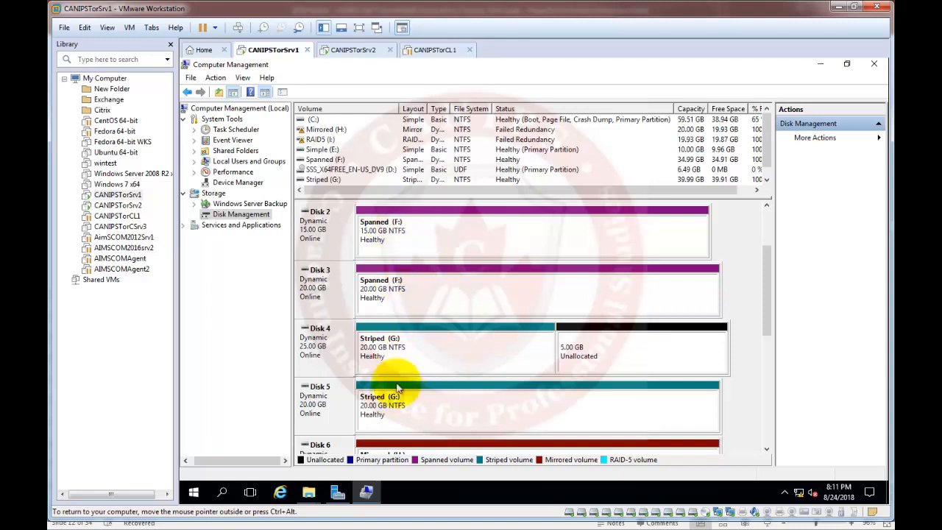
right_click(338, 404)
left_click(362, 356)
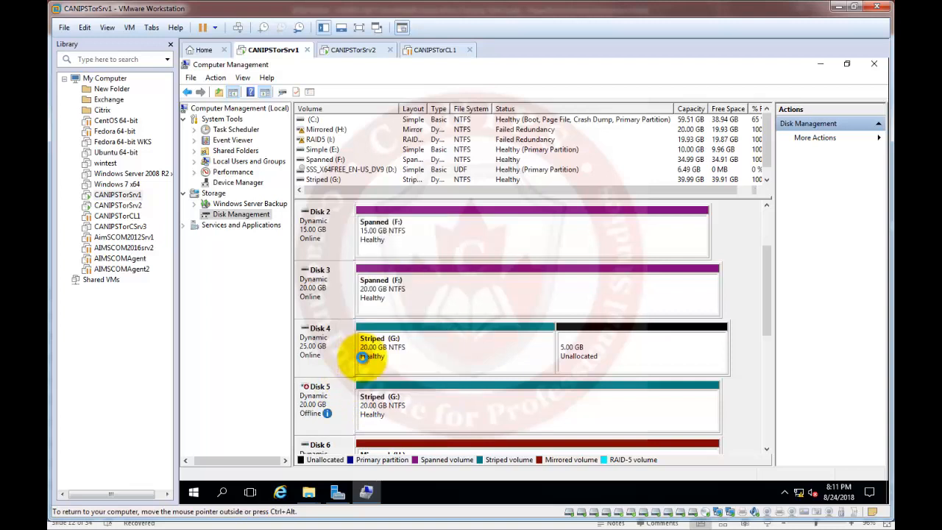
left_click(308, 493)
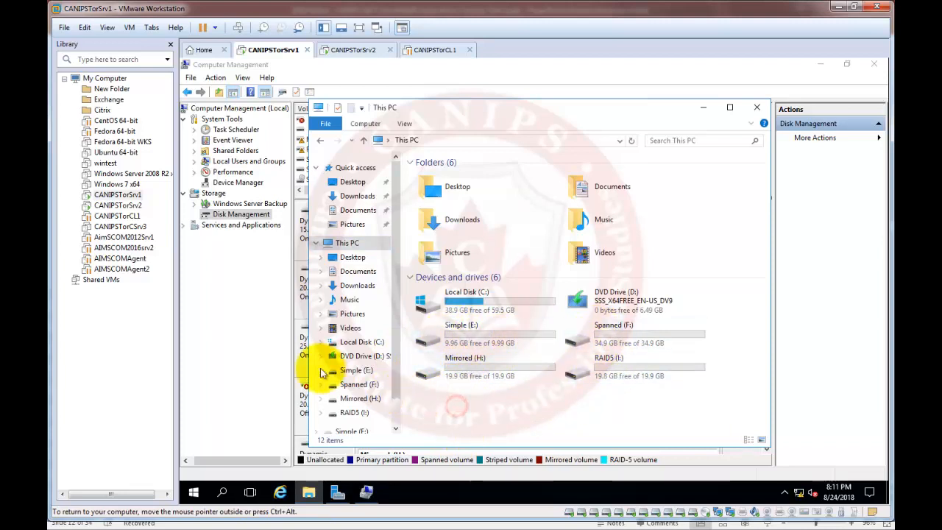
- Return to Disk Management and bring Disk 5 back online
left_click(239, 364)
right_click(344, 397)
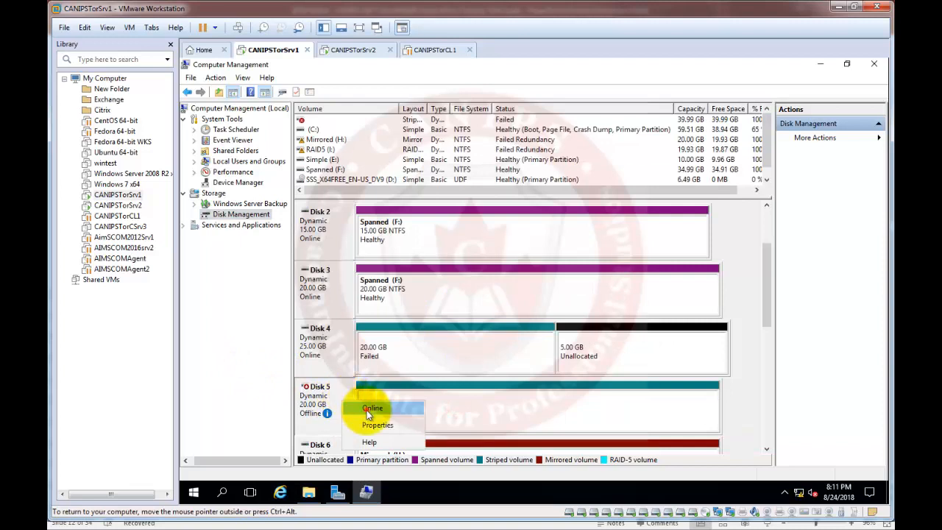
left_click(367, 408)
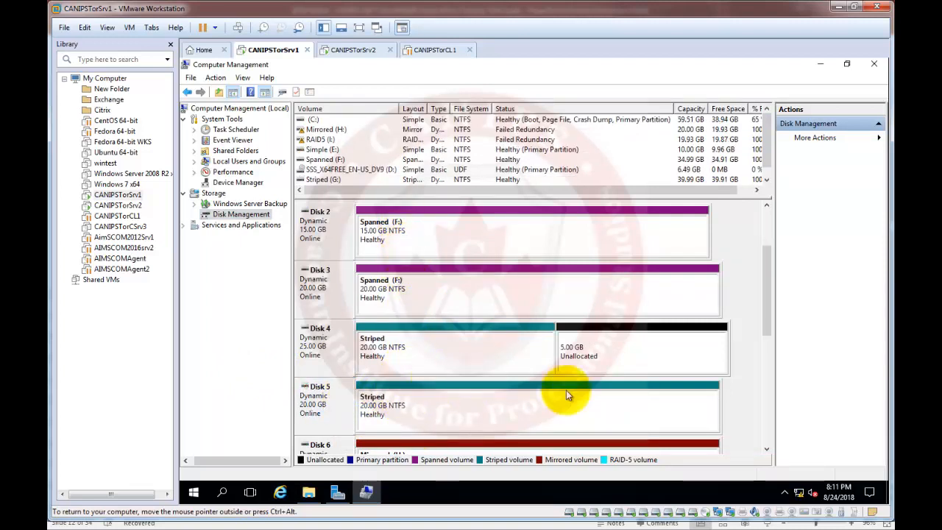
- Create a folder named Data4 on the Mirrored (H:) drive in File Explorer
left_click_drag(767, 309, 772, 378)
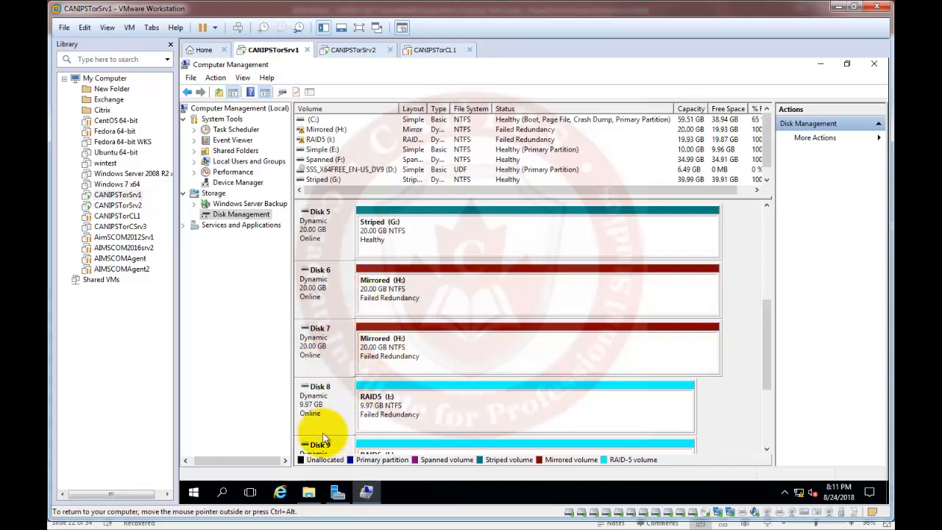
left_click(310, 494)
left_click(473, 366)
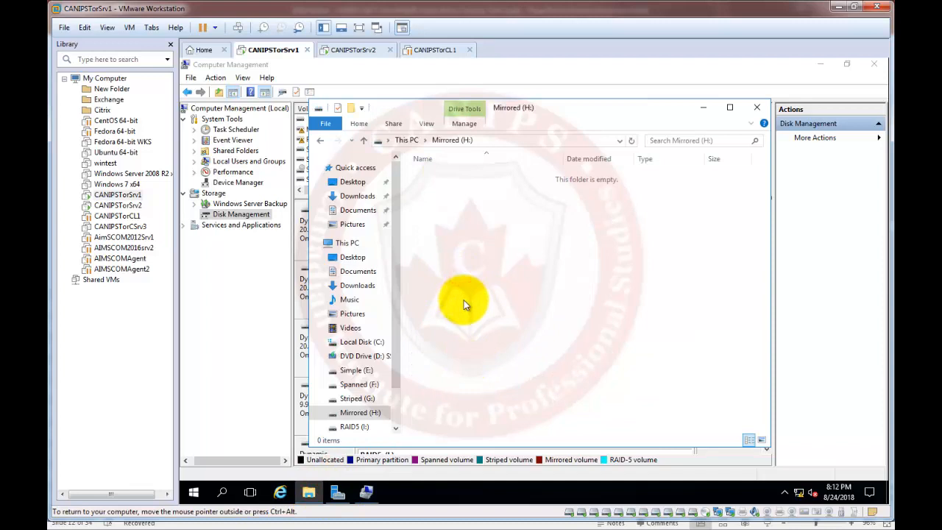
right_click(465, 303)
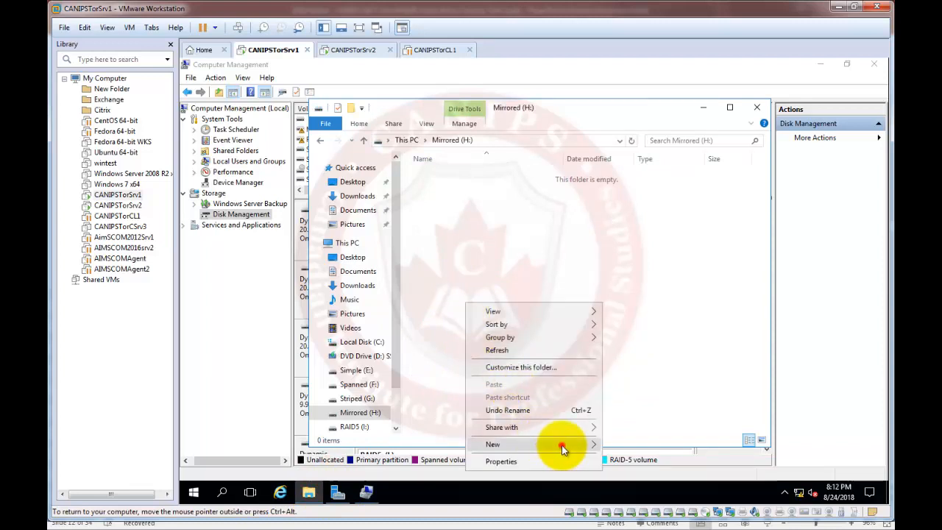
mouse_move(560, 445)
left_click(627, 362)
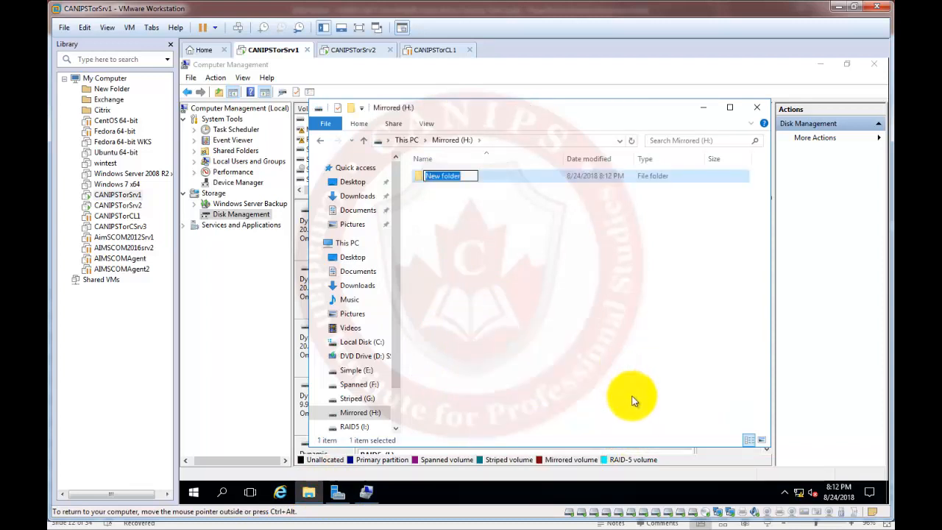
left_click(471, 249)
- Add a new Rich Text Document with its default name to the Mirrored (H:) drive
right_click(471, 251)
mouse_move(564, 395)
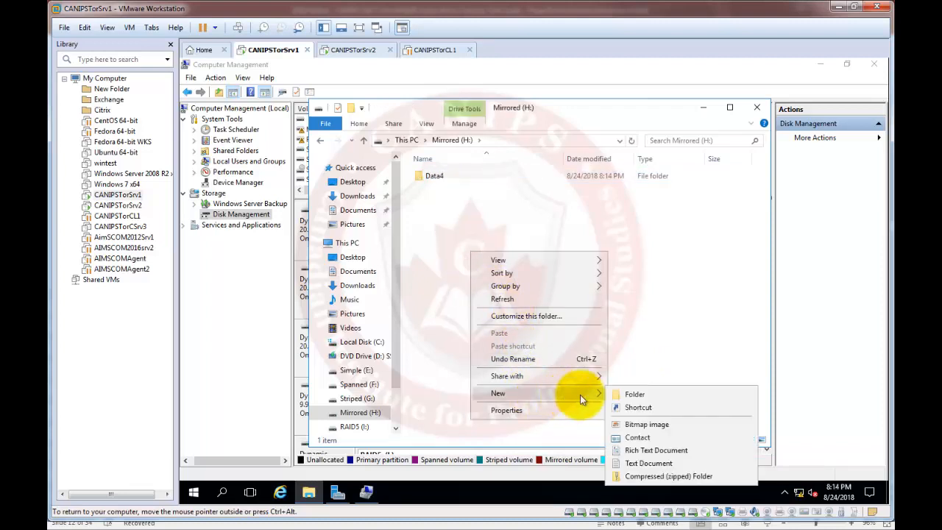
left_click(614, 444)
left_click(470, 251)
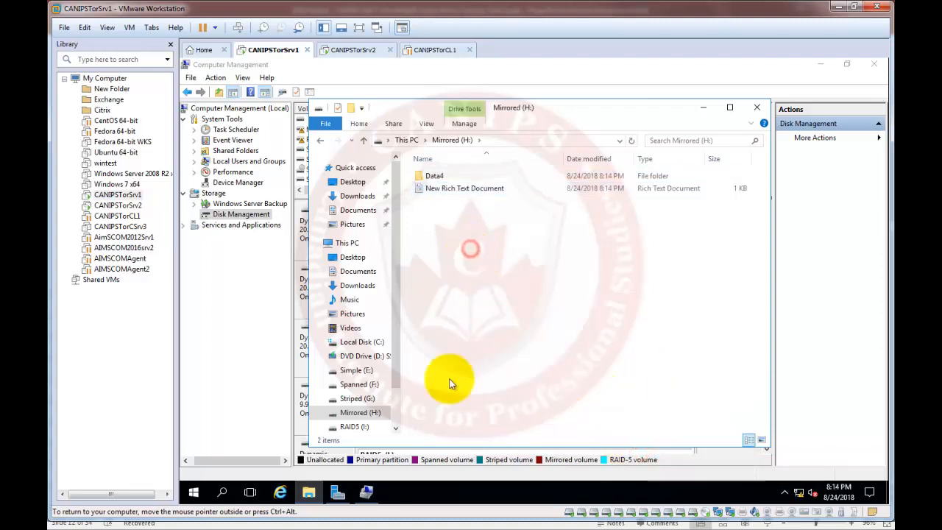
- Copy the CbsTemp, Cursors and debug folders from C:\Windows to the Mirrored (H:) drive
left_click(351, 331)
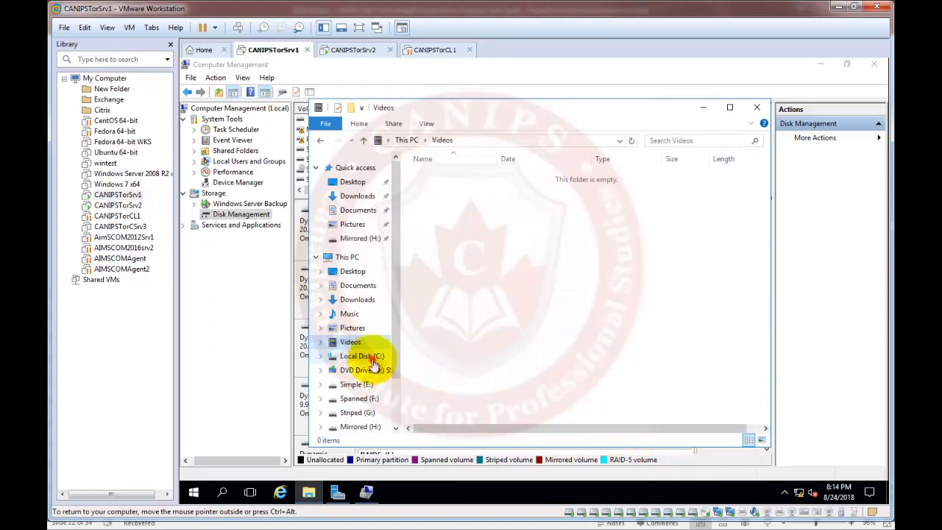
left_click(365, 358)
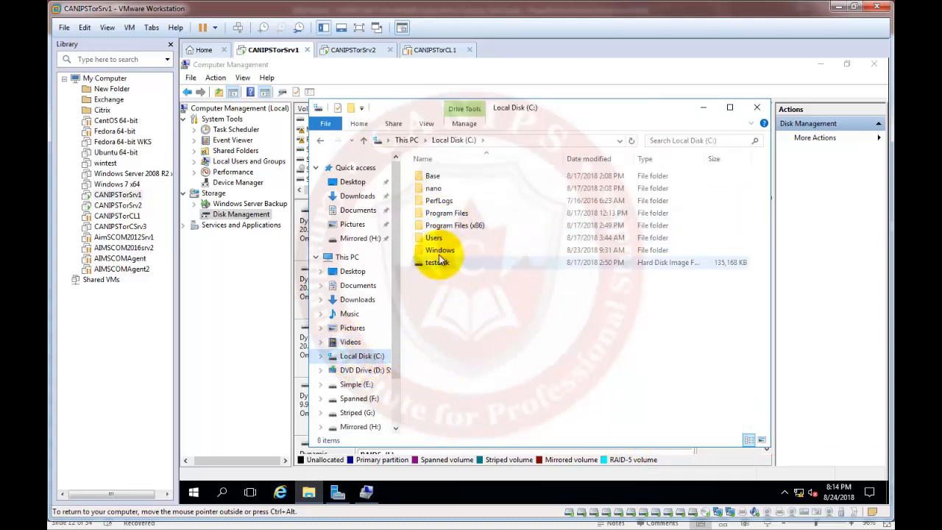
left_click(439, 250)
double_click(439, 251)
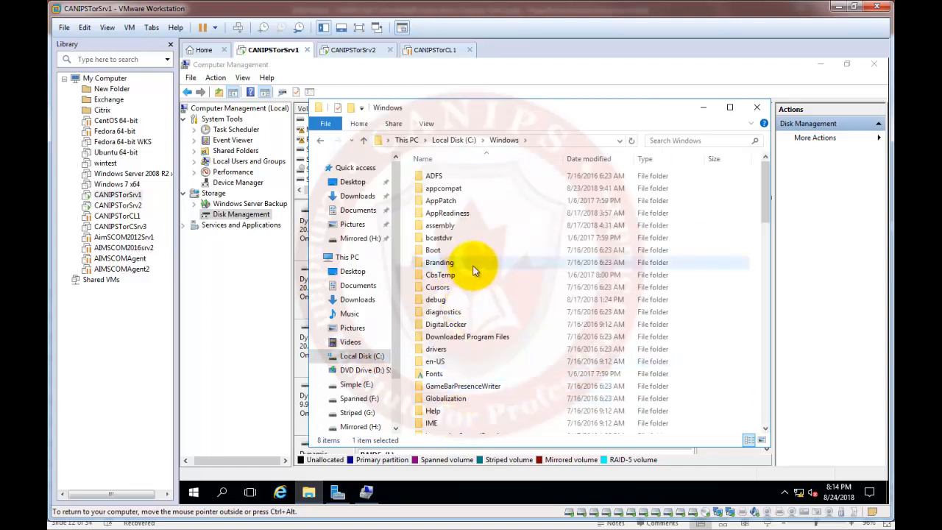
left_click(434, 277)
left_click(436, 302, "shift")
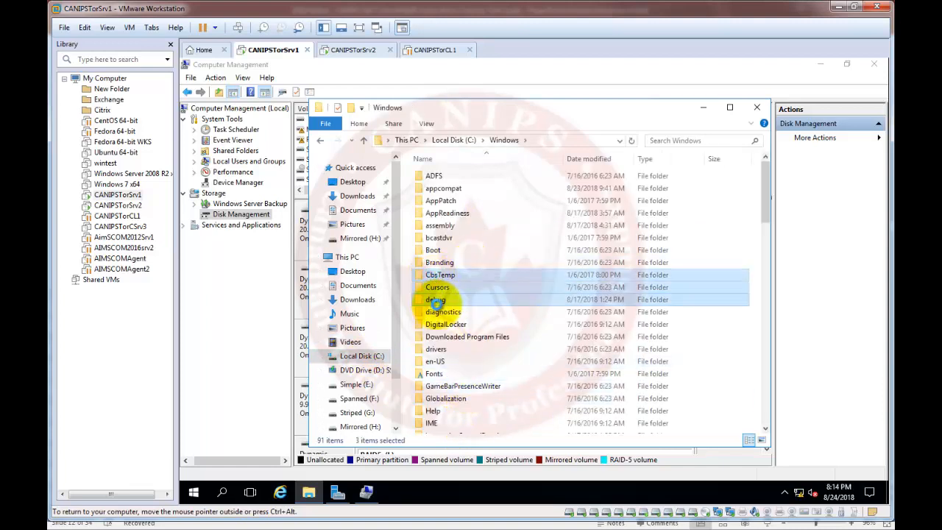
right_click(435, 301)
left_click(462, 399)
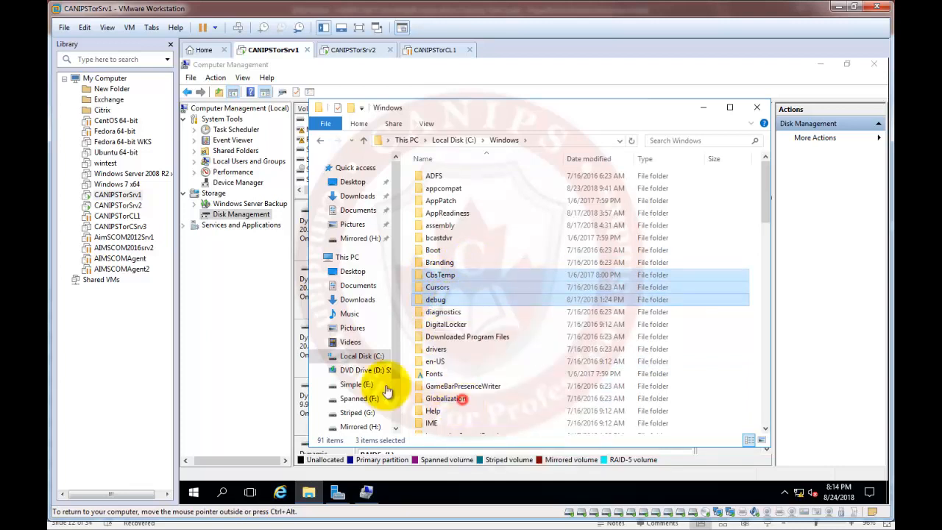
left_click(360, 426)
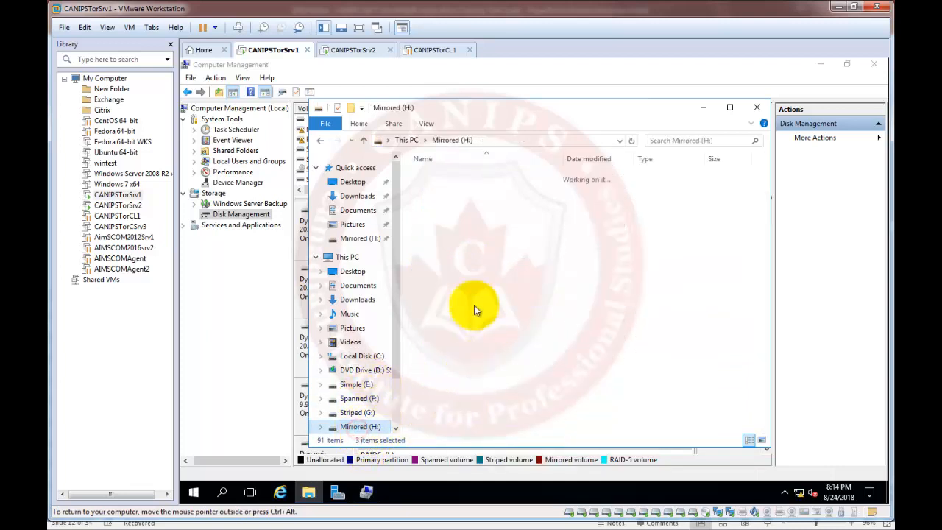
right_click(474, 314)
left_click(515, 379)
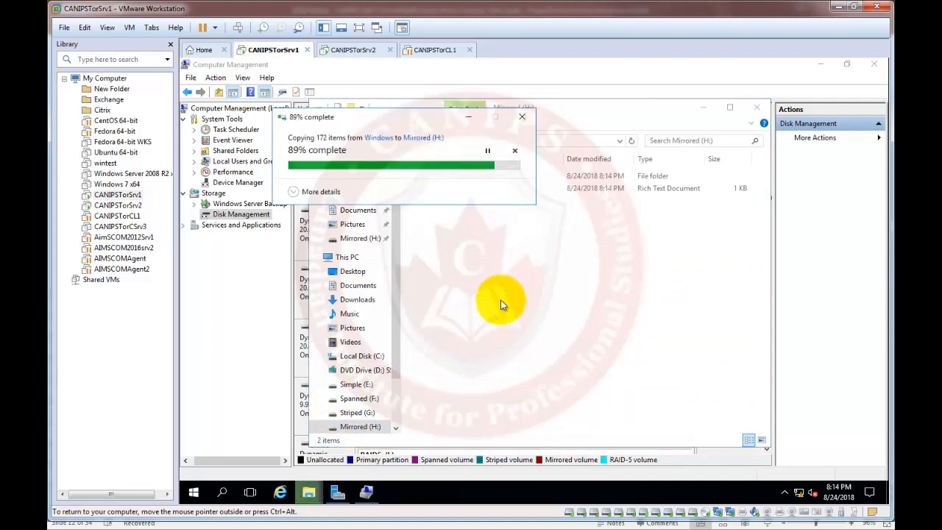
- Return to Disk Management and take Disk 7 of the mirrored volume offline
left_click(242, 340)
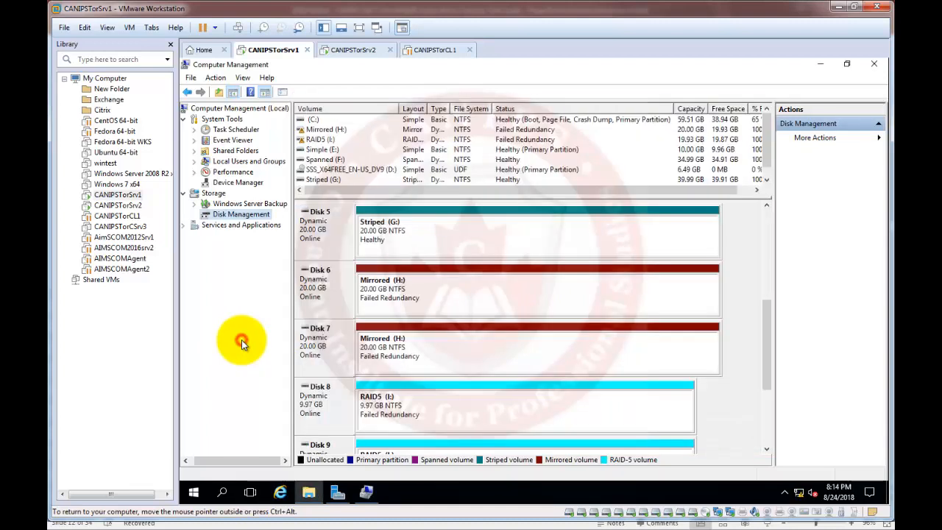
right_click(342, 344)
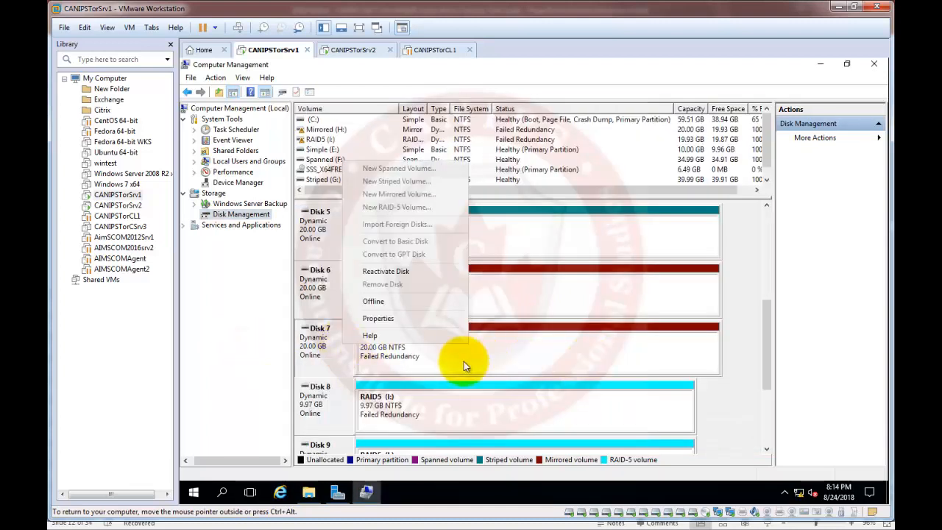
left_click(380, 303)
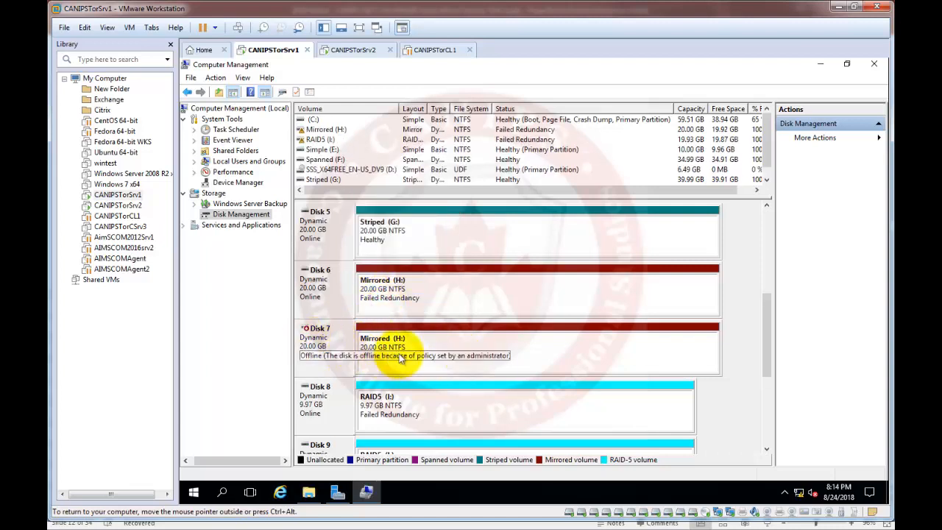
- Check the available drives under This PC and reopen Mirrored (H:) to check its folders and files
left_click(309, 492)
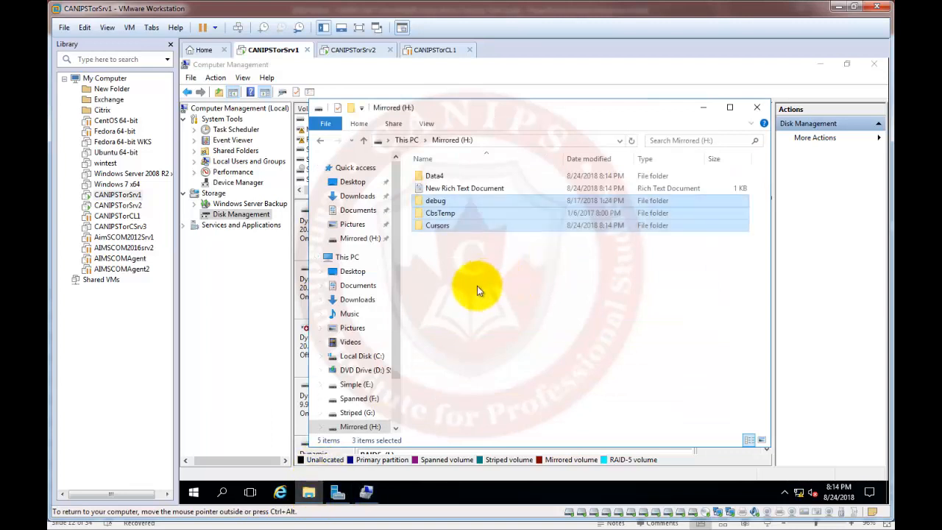
left_click(347, 256)
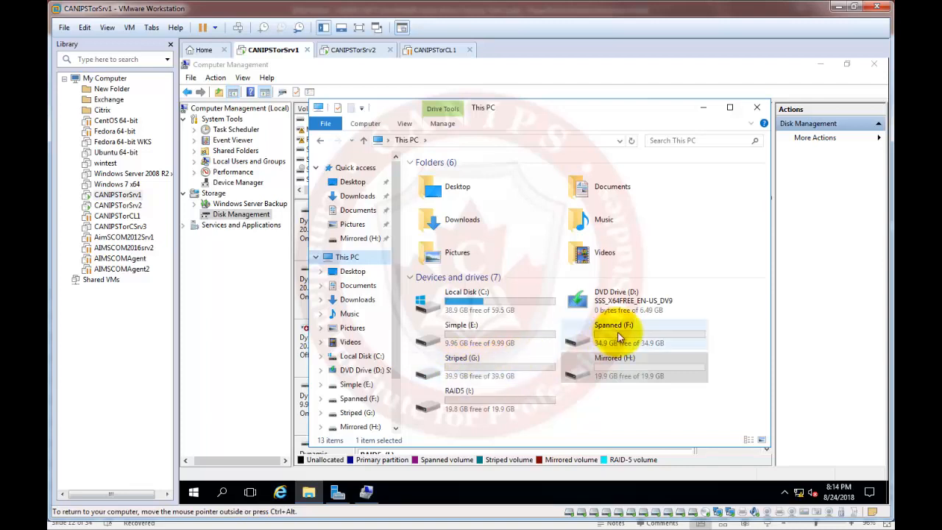
double_click(614, 374)
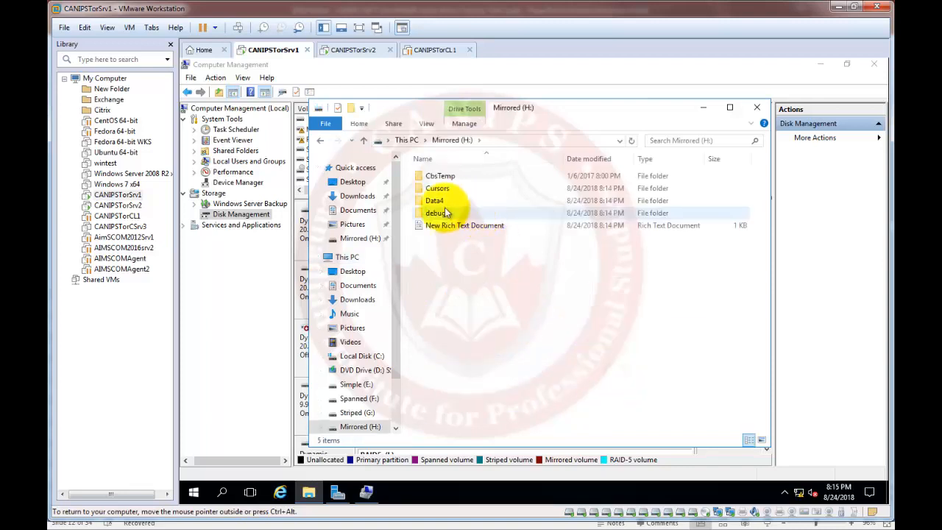
- Return to Disk Management and bring Disk 7 of the mirrored volume back online
left_click(262, 363)
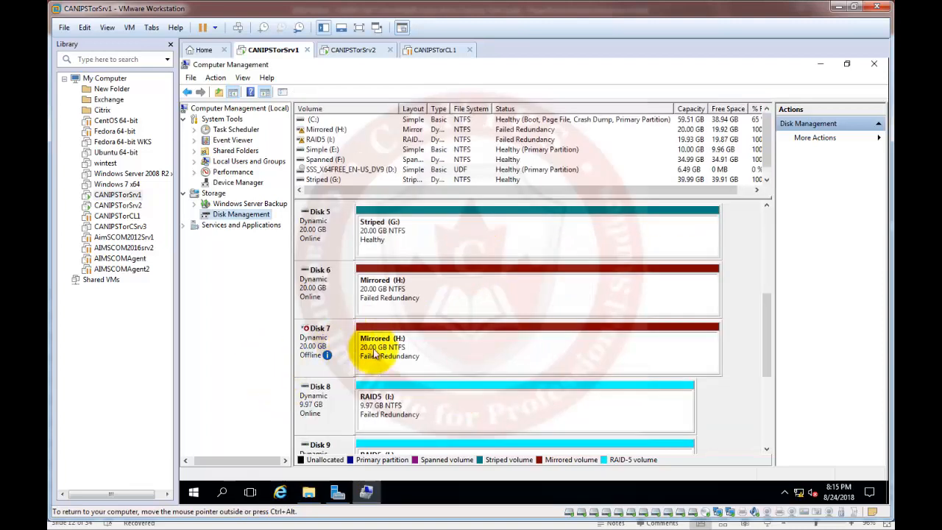
mouse_move(341, 353)
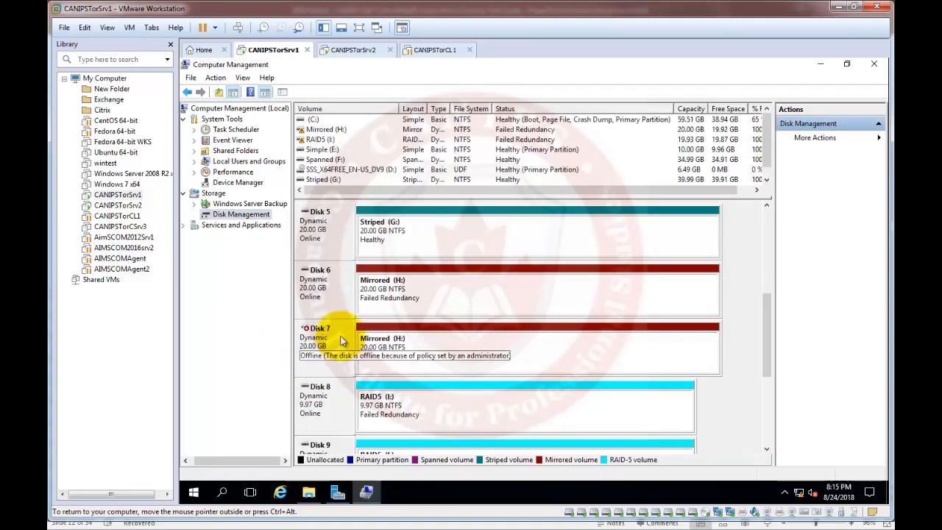
right_click(343, 341)
left_click(355, 341)
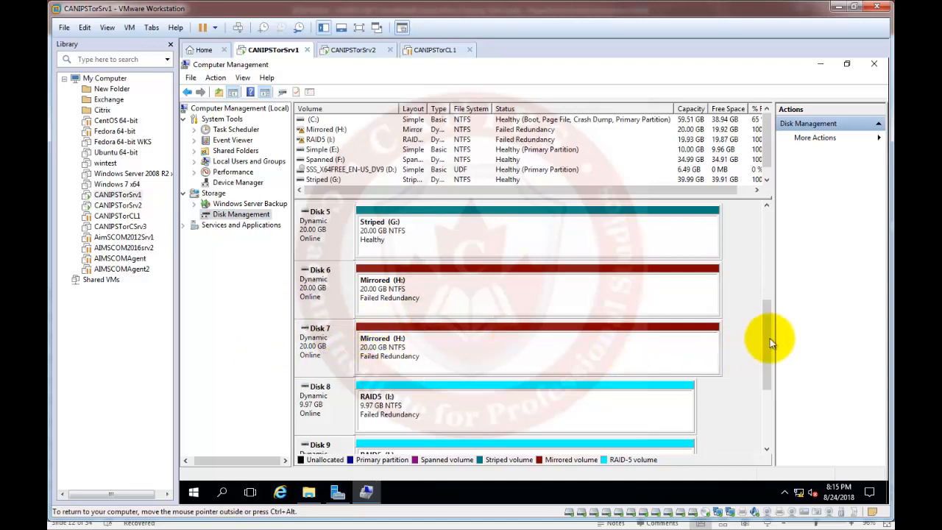
- Paste the copied CbsTemp, Cursors and debug folders onto the RAID5 (I:) drive in File Explorer
left_click_drag(768, 356, 768, 412)
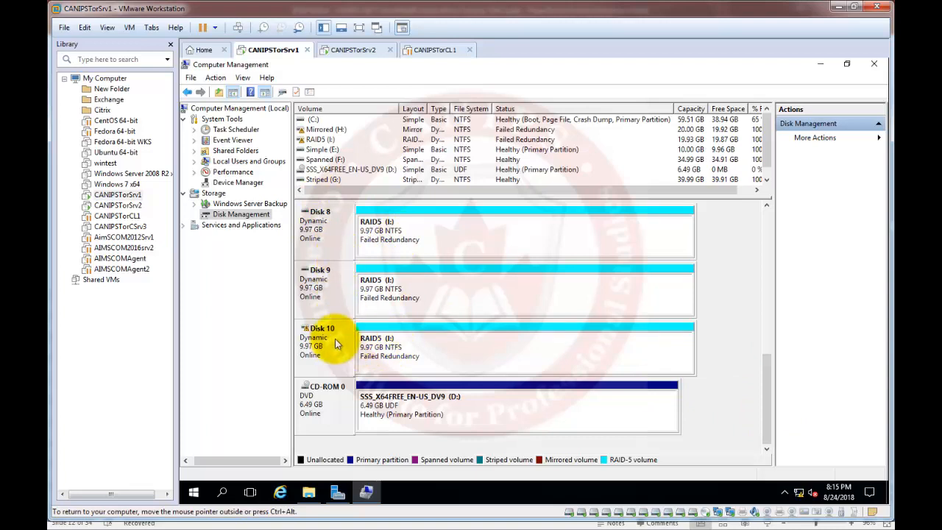
left_click(308, 491)
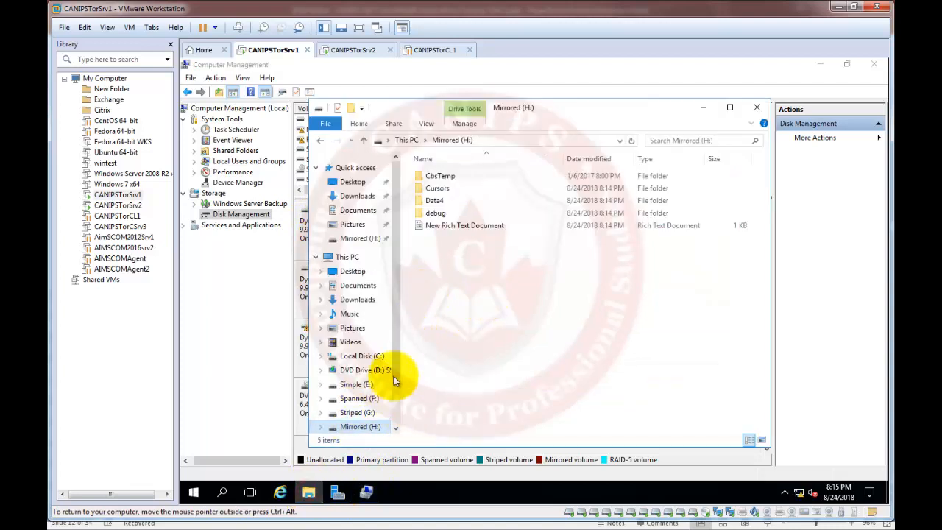
scroll(390, 390, "down", 2)
left_click(355, 375)
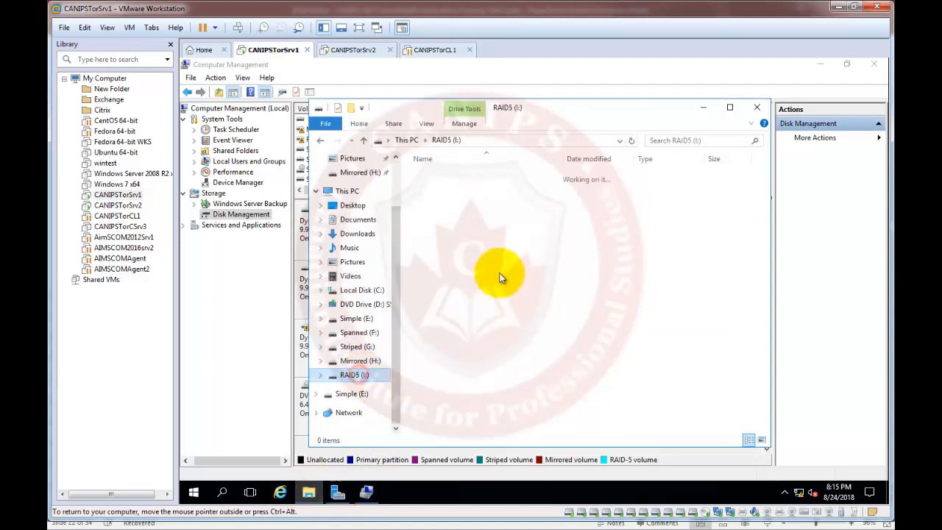
right_click(486, 267)
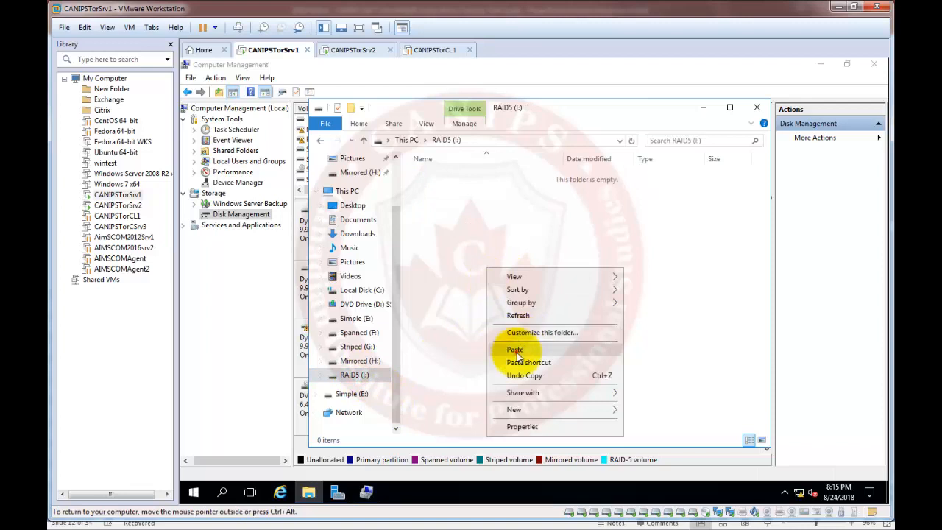
left_click(516, 352)
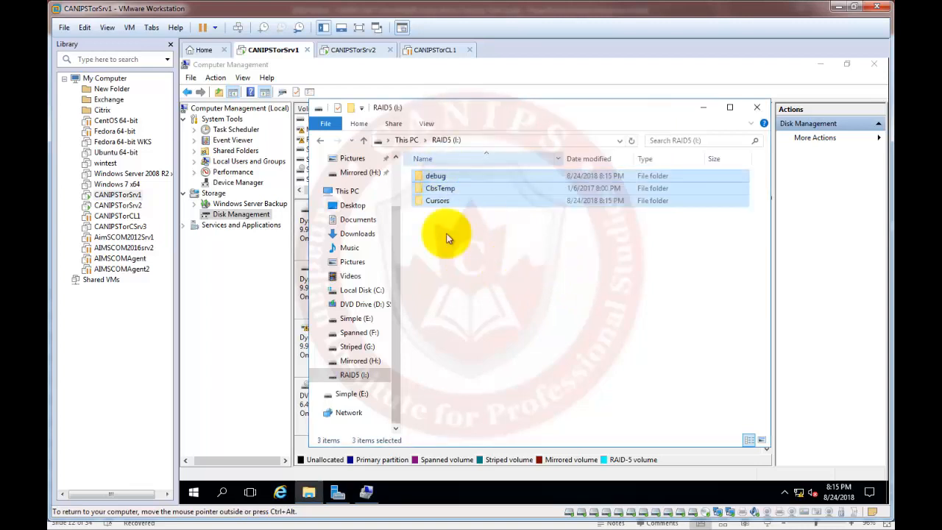
- Return to Disk Management and take Disk 10 of the RAID-5 volume offline
left_click(219, 386)
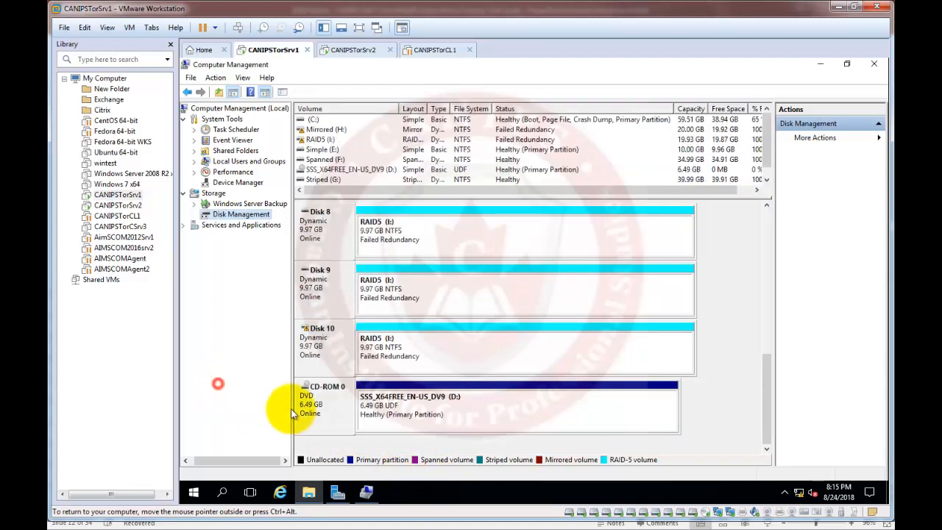
right_click(312, 338)
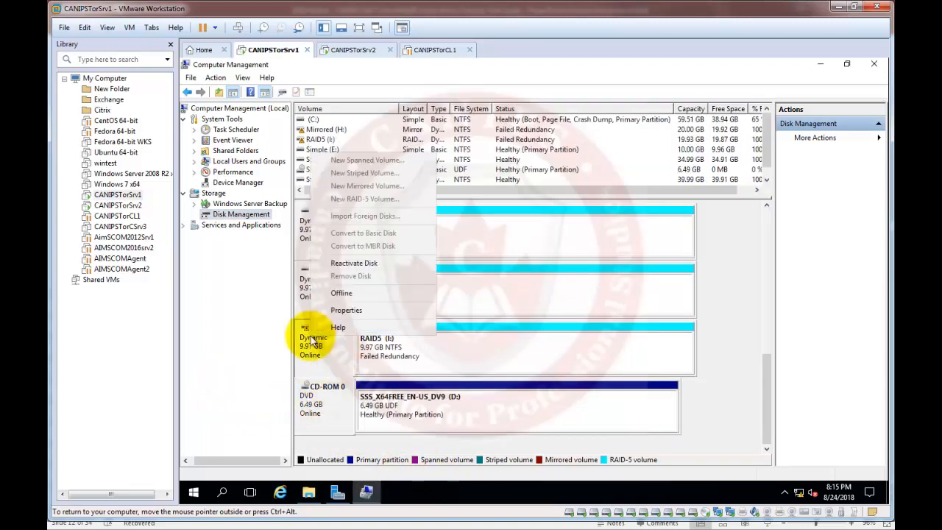
left_click(359, 292)
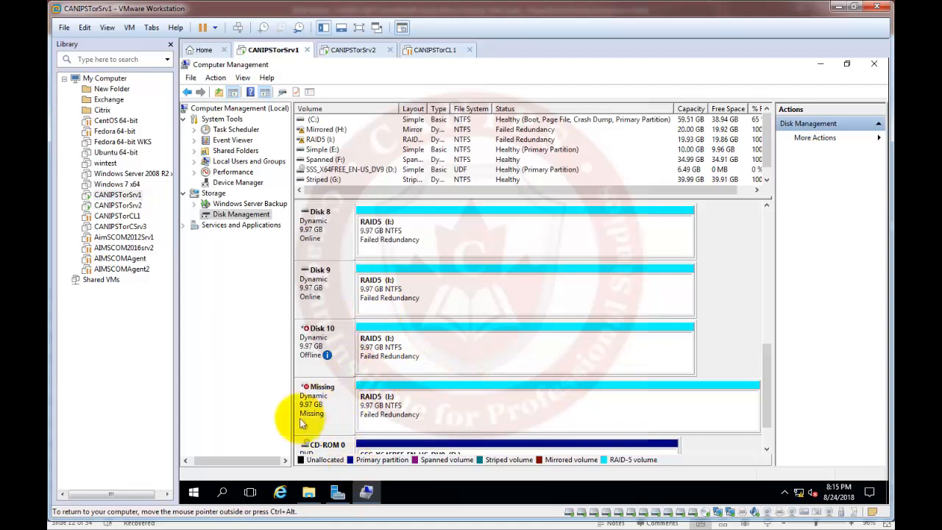
- Reopen the RAID5 (I:) drive from This PC in File Explorer to check that its folders are still accessible
left_click(310, 494)
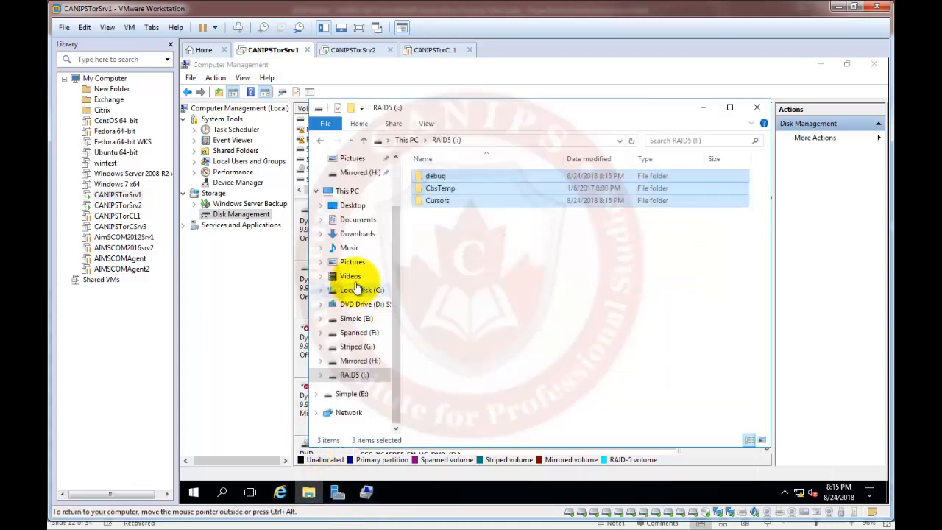
left_click(347, 190)
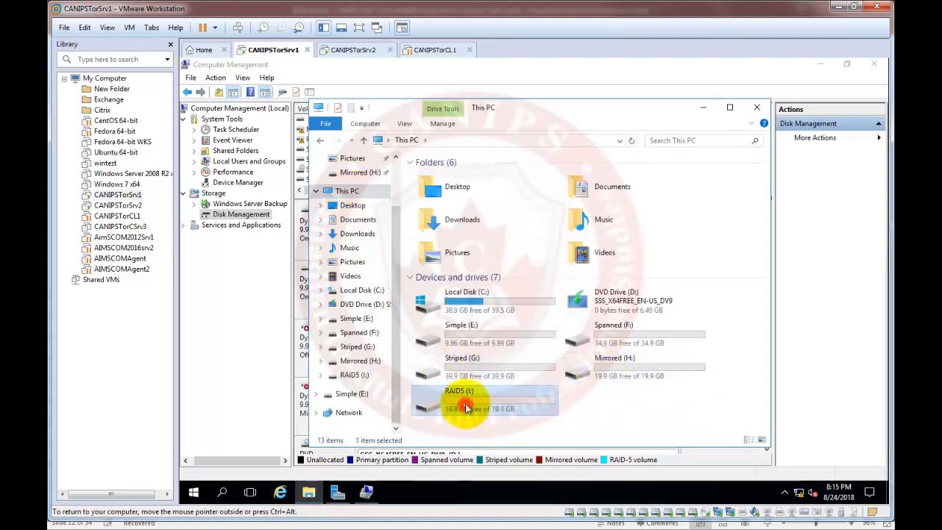
double_click(465, 406)
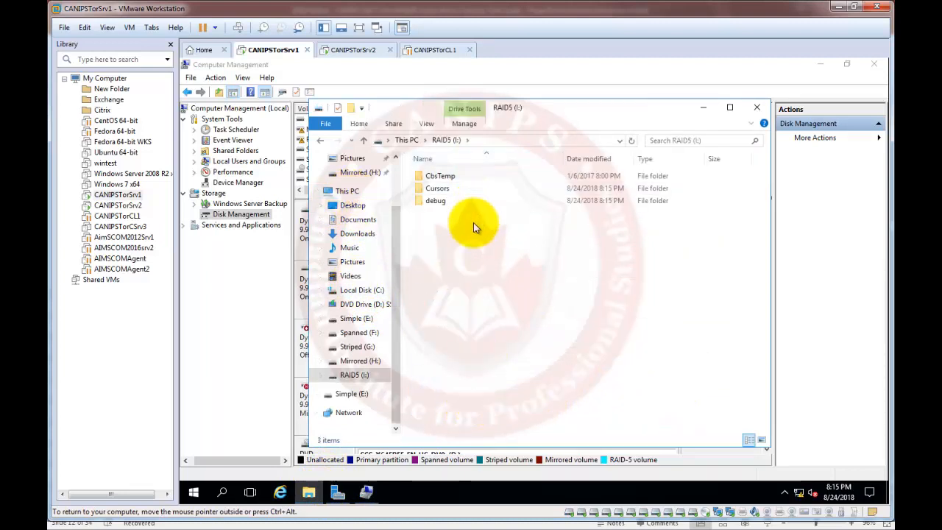